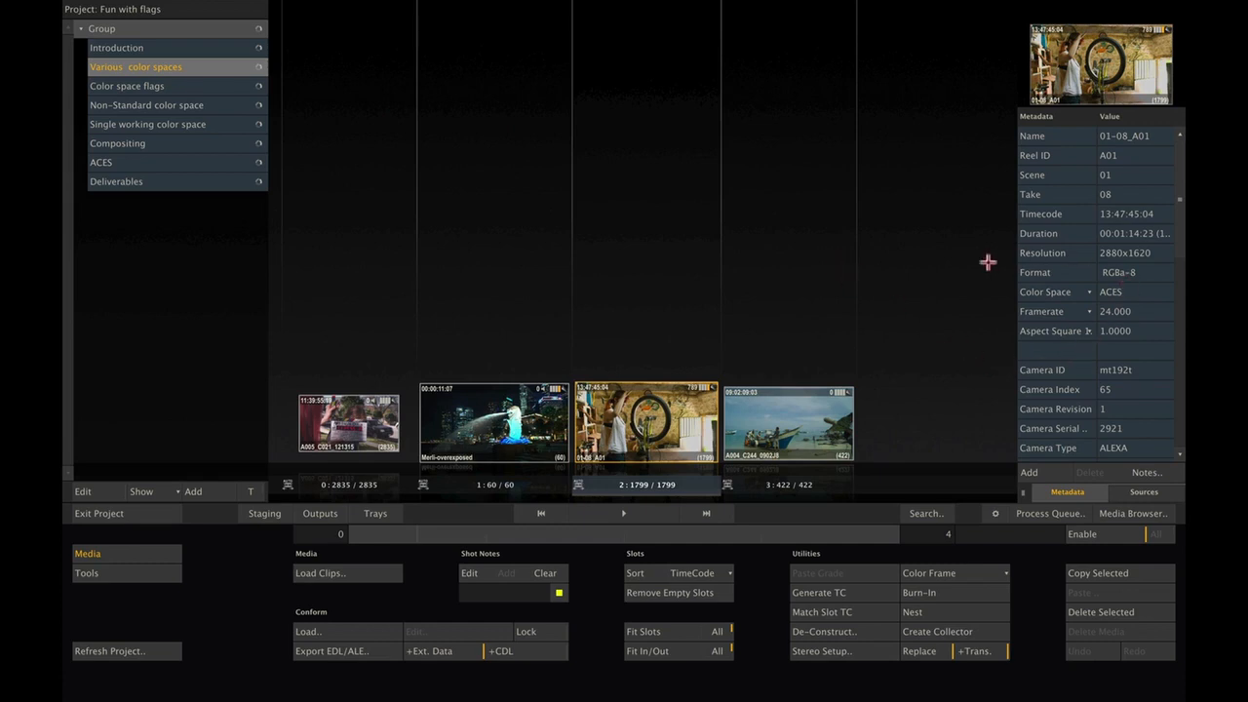
- Check the 01-08_A01 clip's color space in its metadata and in the Matrix source configuration, and return to the construct
{"action": "left_click", "coordinate": [1080, 292]}
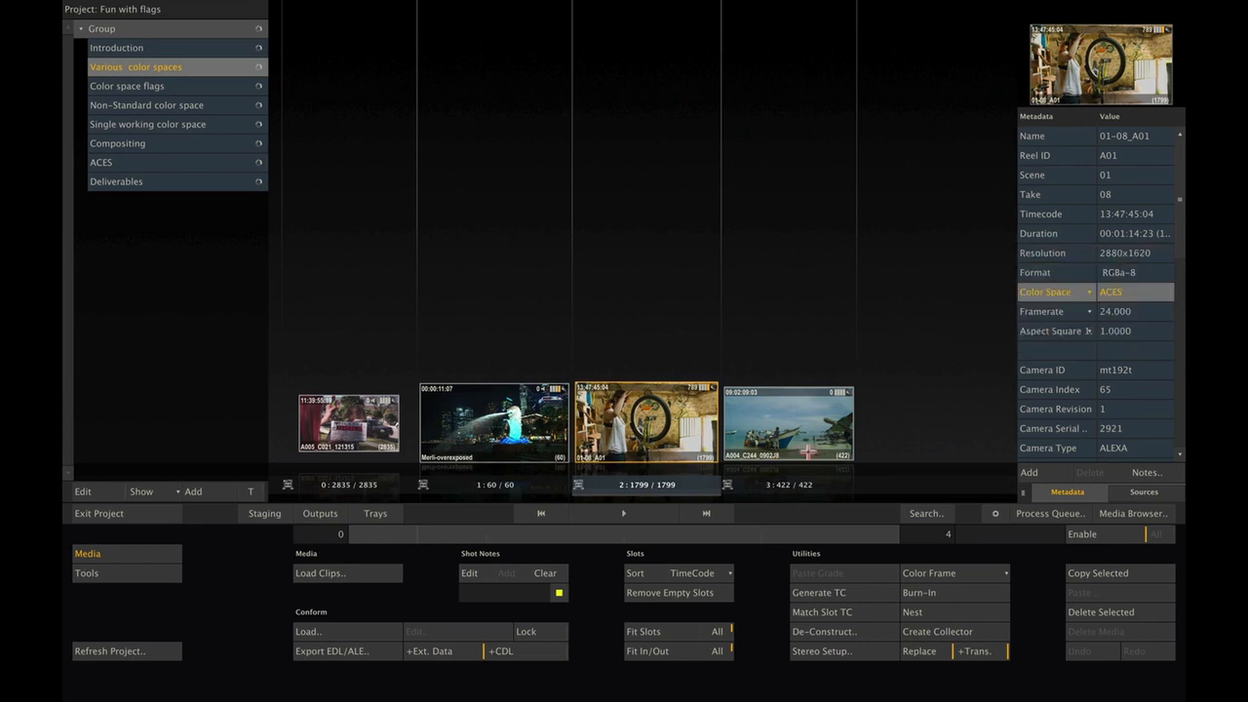
{"action": "left_click", "coordinate": [624, 513]}
{"action": "left_click", "coordinate": [628, 511]}
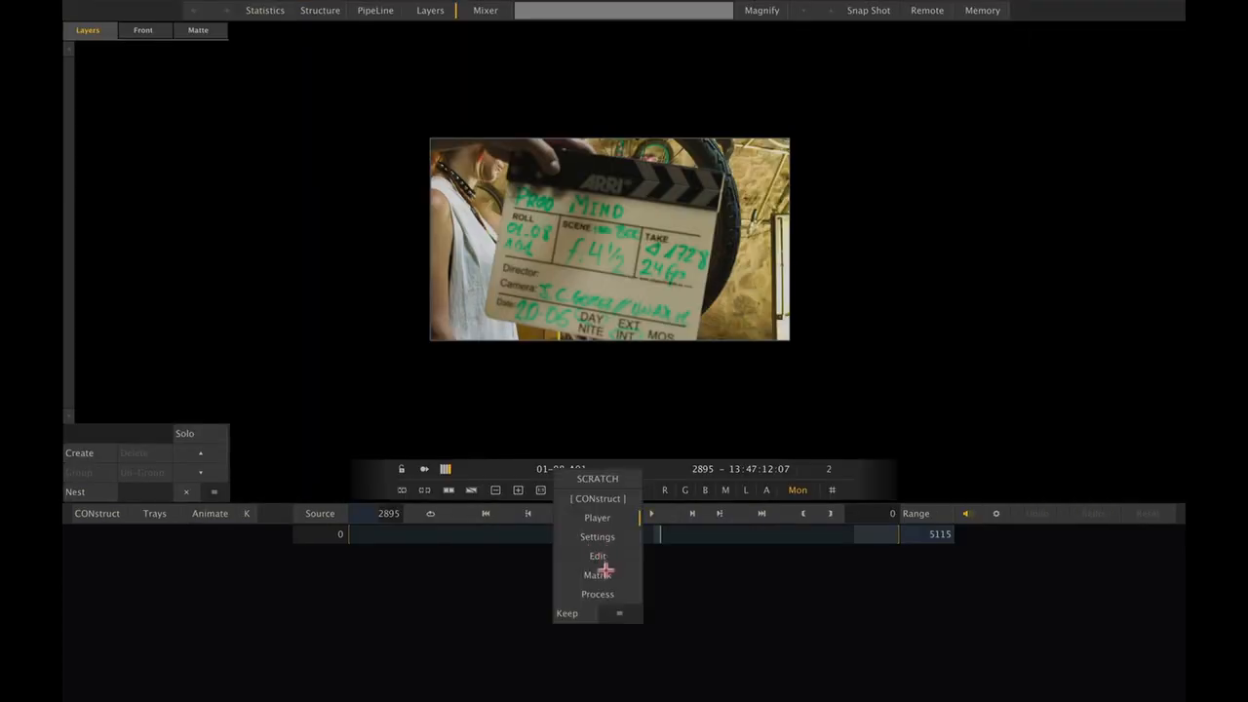
{"action": "left_click", "coordinate": [595, 566]}
{"action": "left_click", "coordinate": [177, 553]}
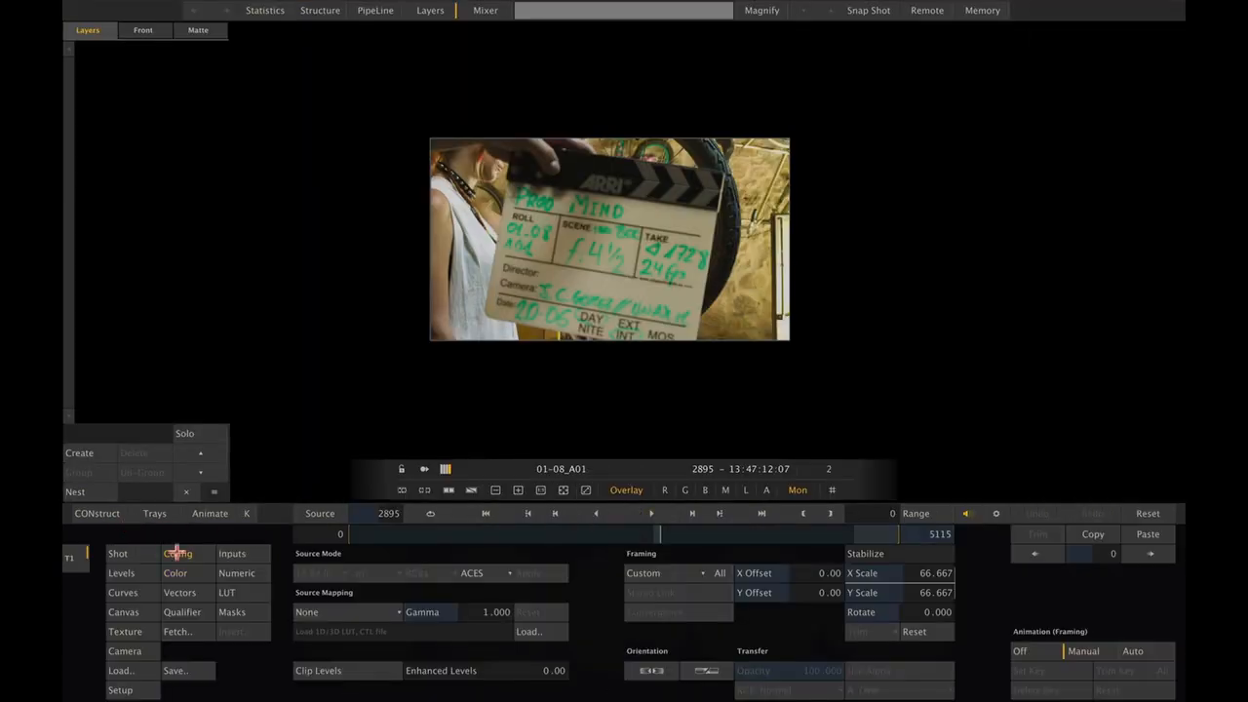
{"action": "left_click", "coordinate": [476, 585]}
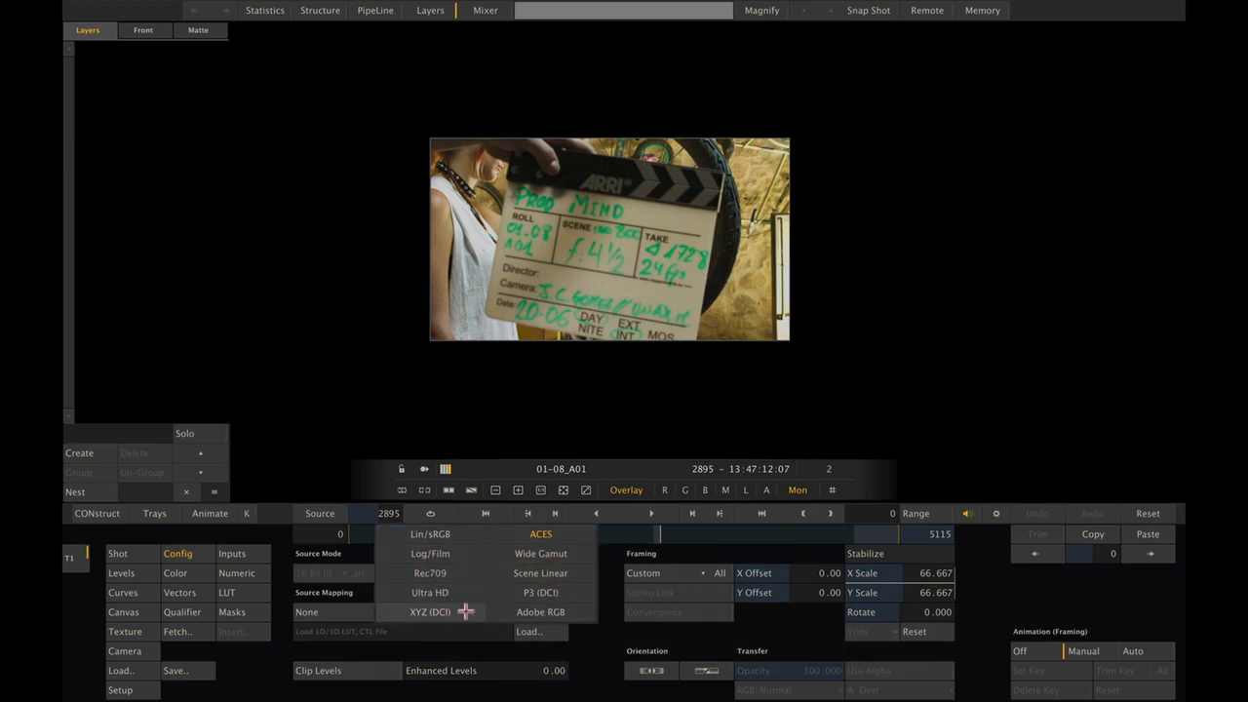
{"action": "left_click", "coordinate": [605, 638]}
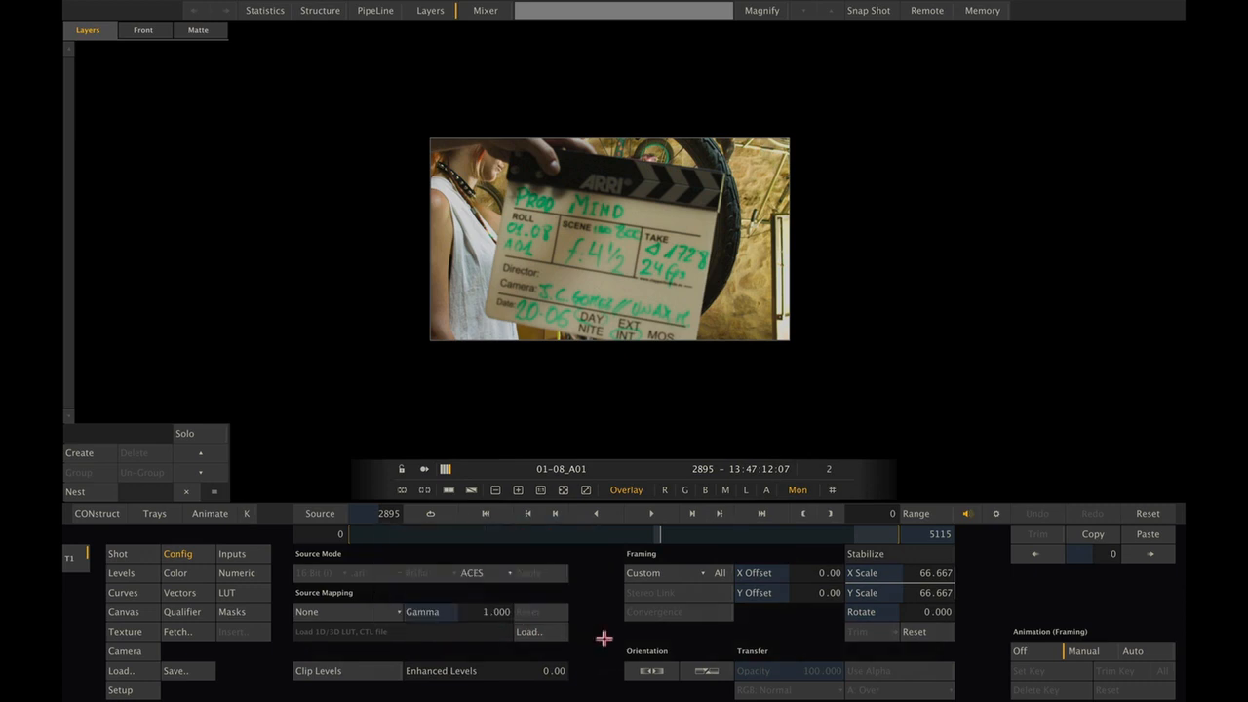
{"action": "left_click", "coordinate": [107, 513]}
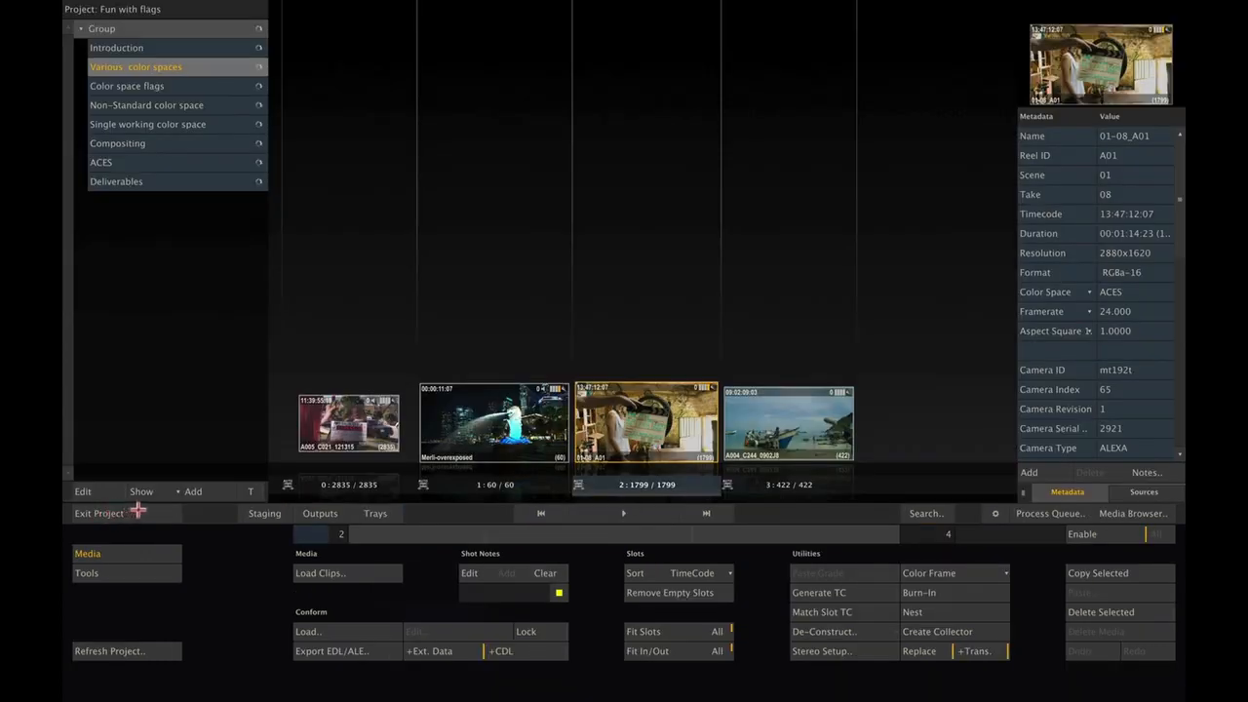
- Start loading clips into the Color space flags construct and select the XYZ_A004_C220 sequence in the XYZ_TIFFS_2 folder
{"action": "left_click", "coordinate": [208, 86]}
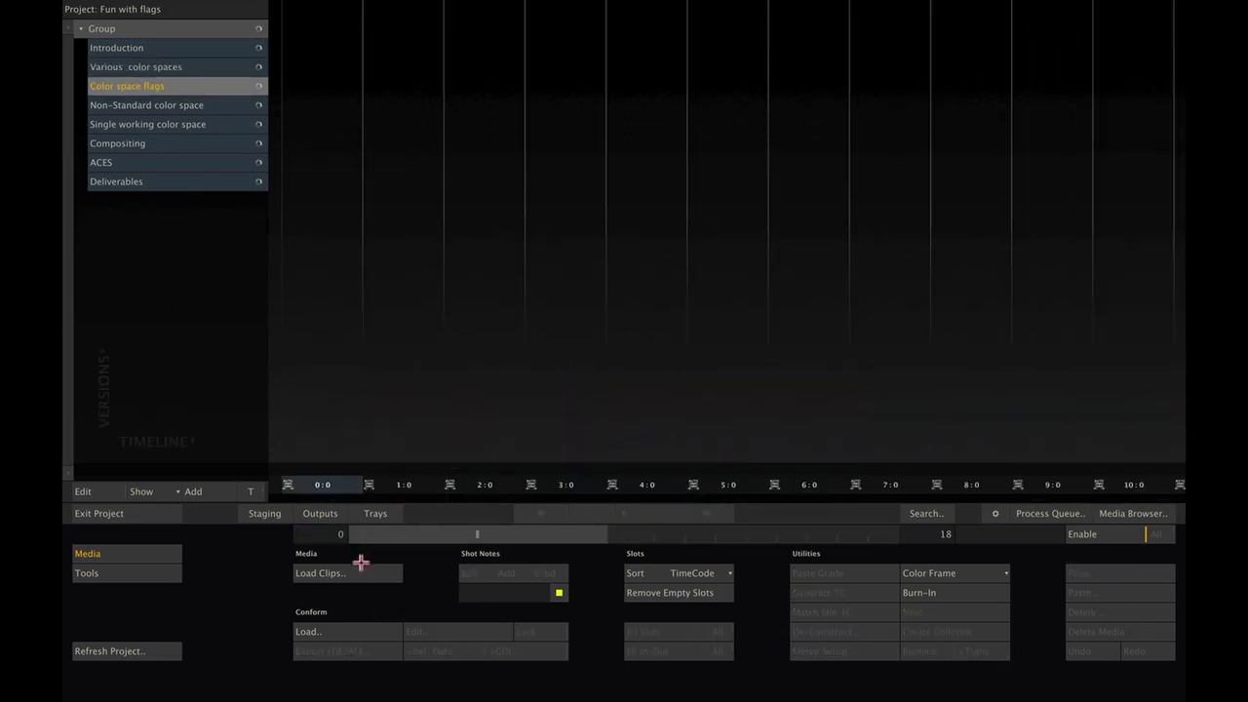
{"action": "left_click", "coordinate": [356, 573]}
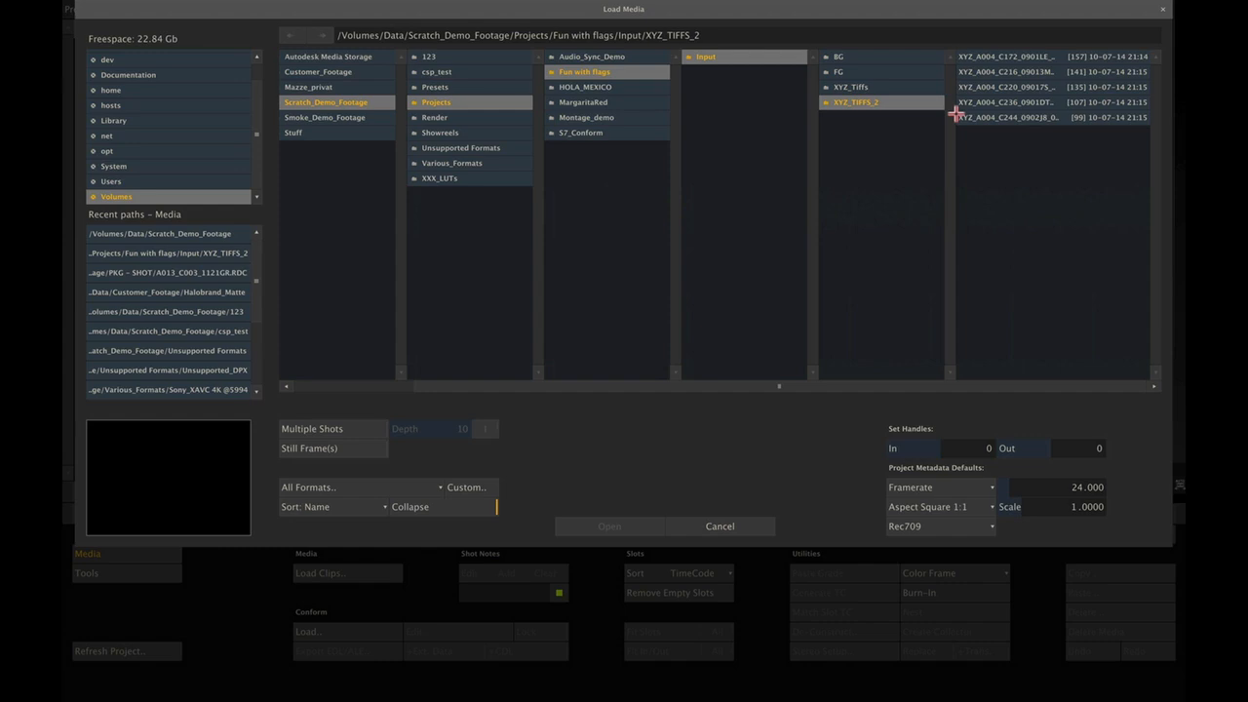
{"action": "left_click", "coordinate": [985, 102]}
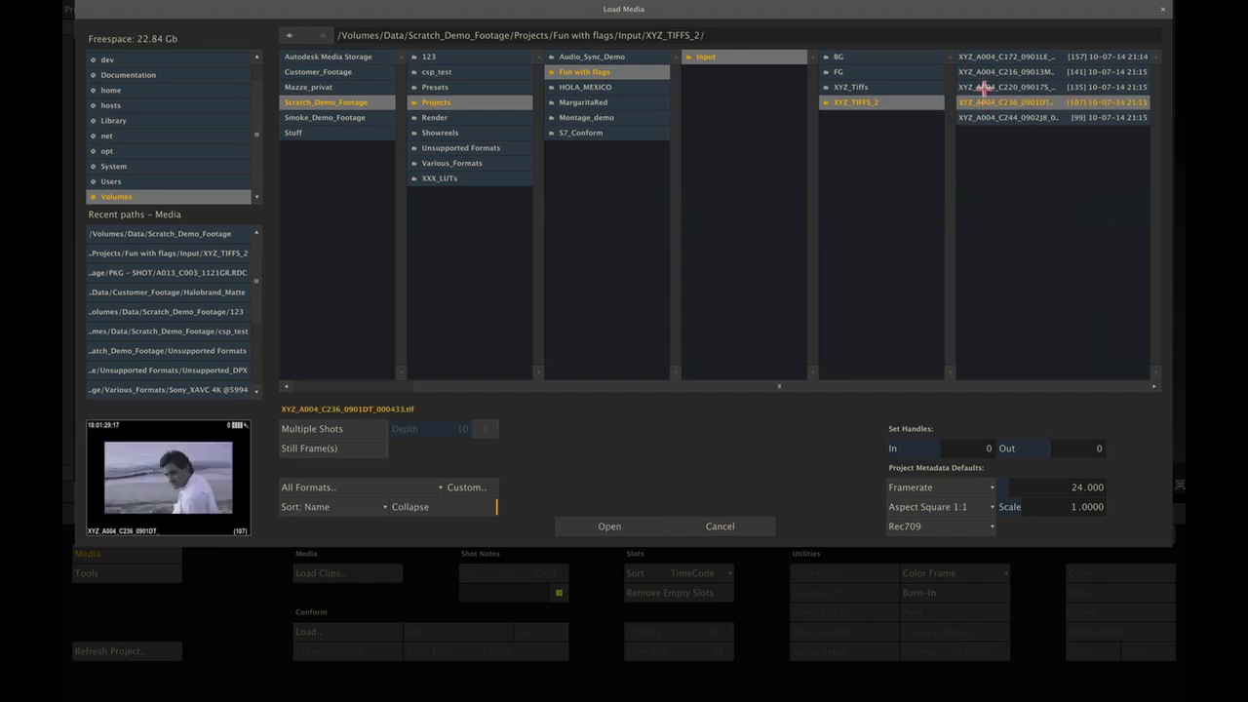
{"action": "left_click", "coordinate": [985, 87]}
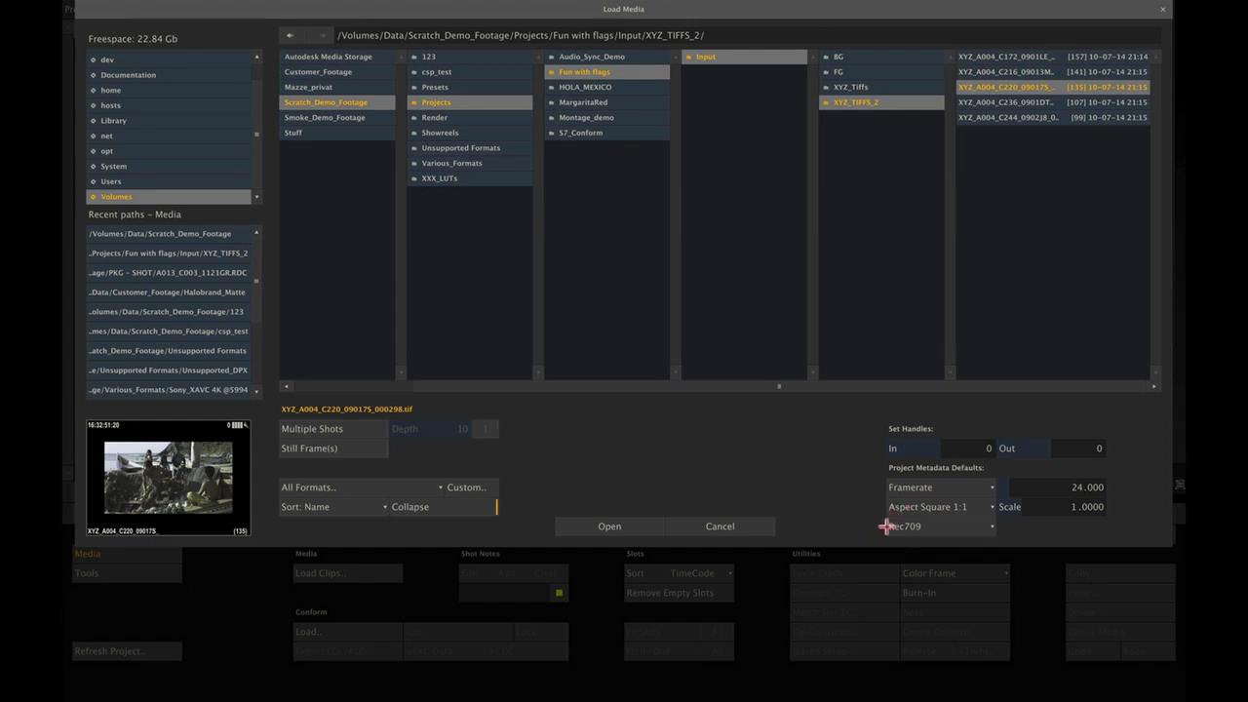
- Set the default color space for loaded media to XYZ (DCI) and load the folder's sequences as multiple shots
{"action": "left_click", "coordinate": [926, 532]}
{"action": "left_click", "coordinate": [931, 525]}
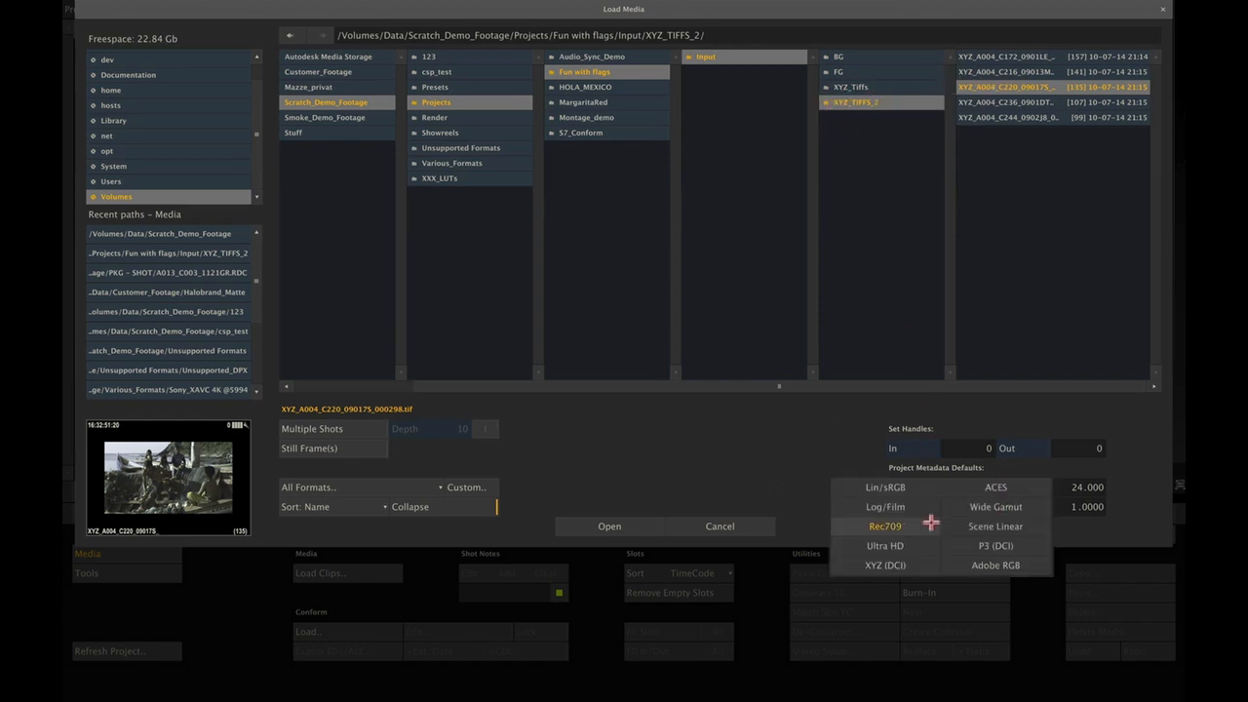
{"action": "left_click", "coordinate": [915, 566]}
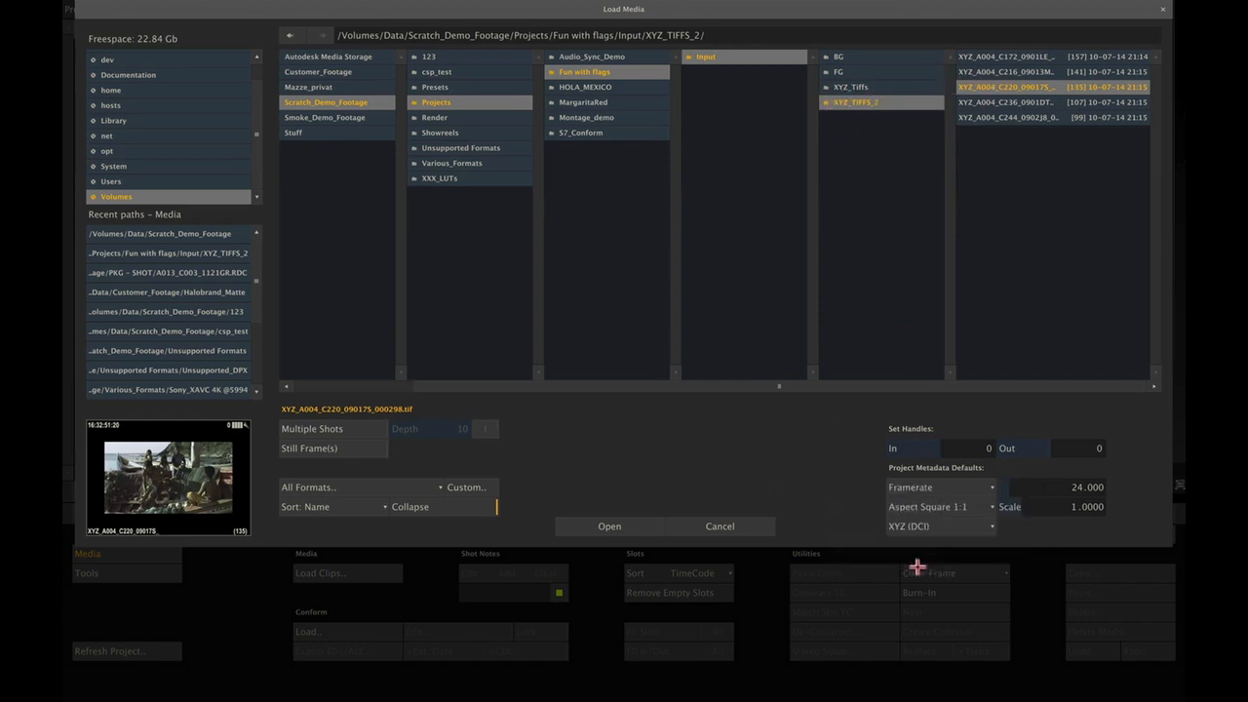
{"action": "left_click", "coordinate": [314, 429]}
{"action": "left_click", "coordinate": [592, 526]}
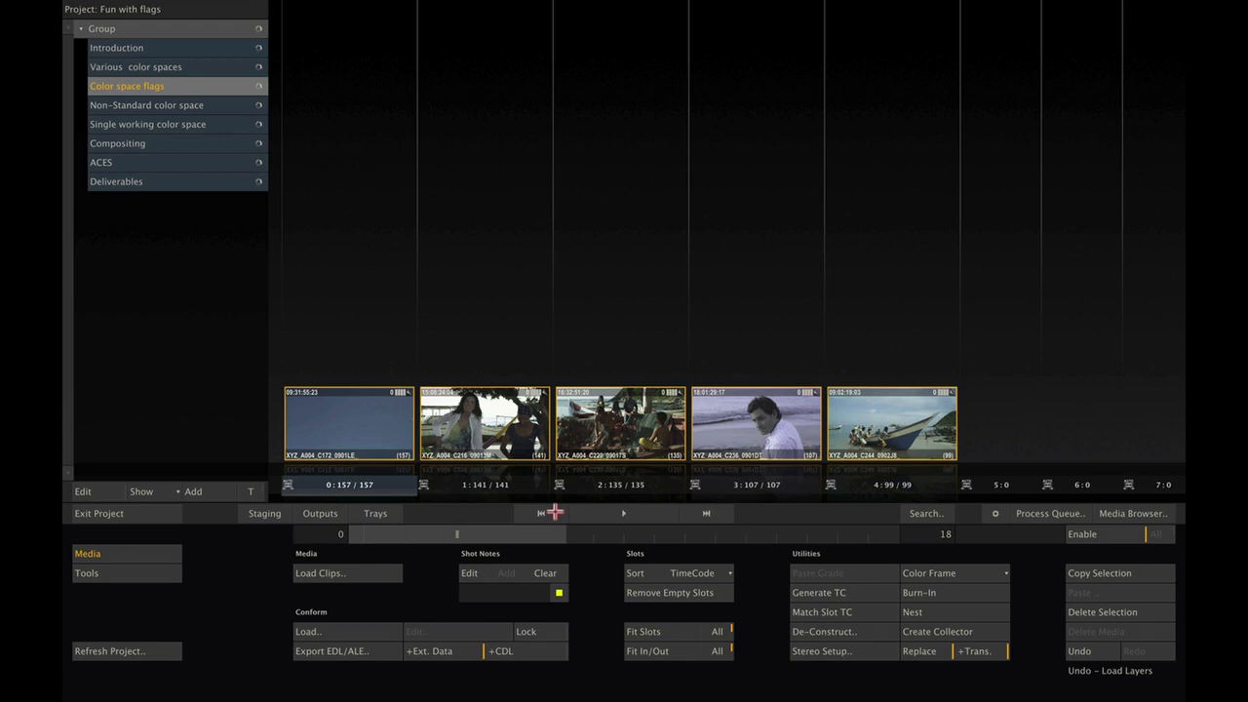
- Inspect the color space metadata of the loaded C220, C236 and C244 clips
{"action": "left_click", "coordinate": [612, 312]}
{"action": "left_click", "coordinate": [622, 418]}
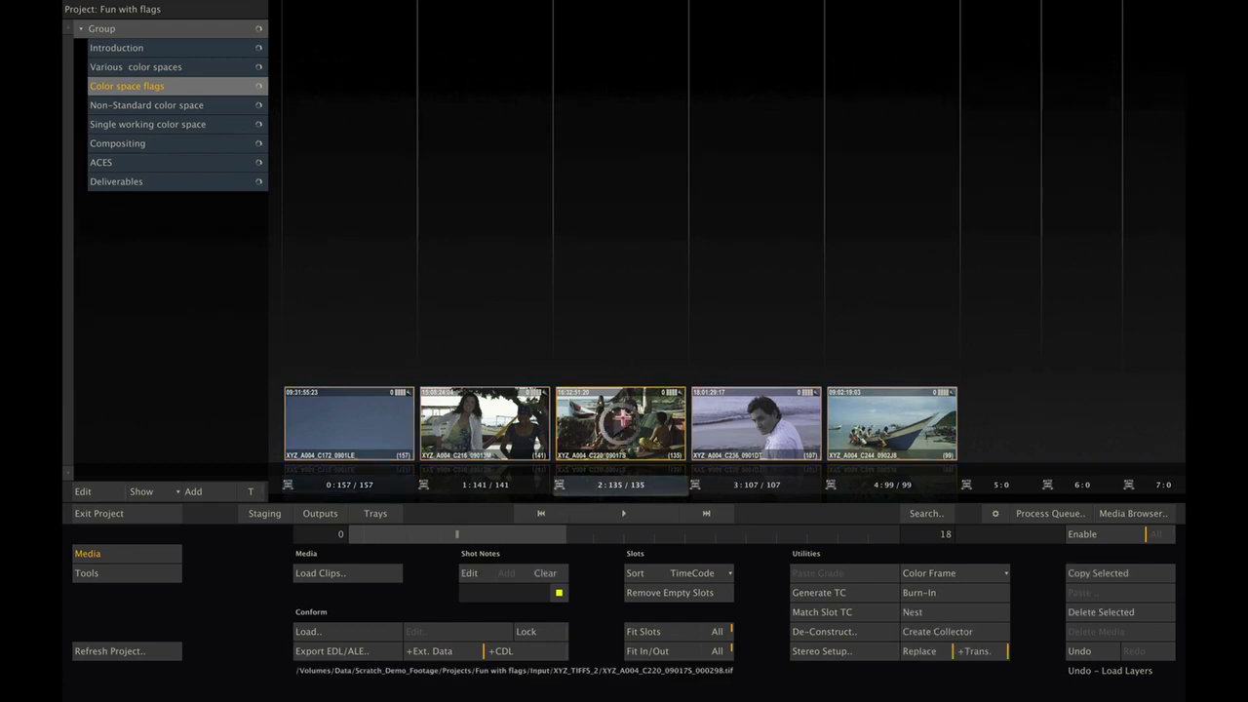
{"action": "mouse_move", "coordinate": [1109, 392]}
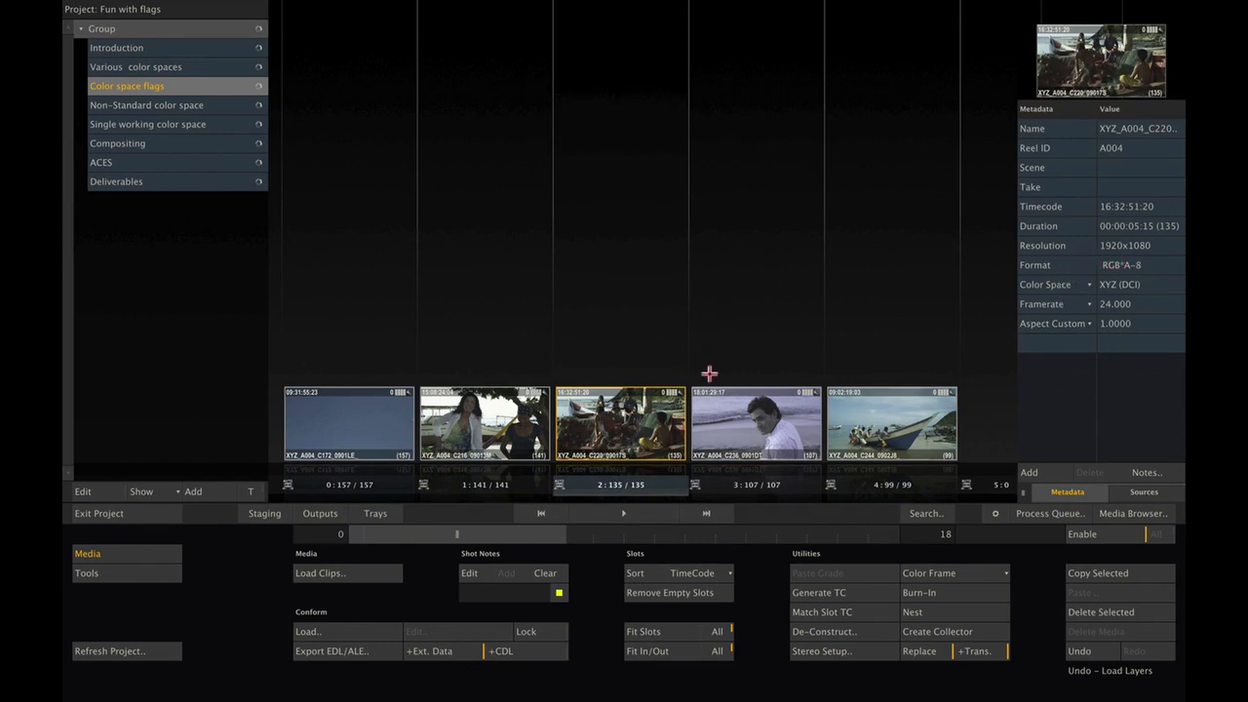
{"action": "left_click", "coordinate": [751, 411]}
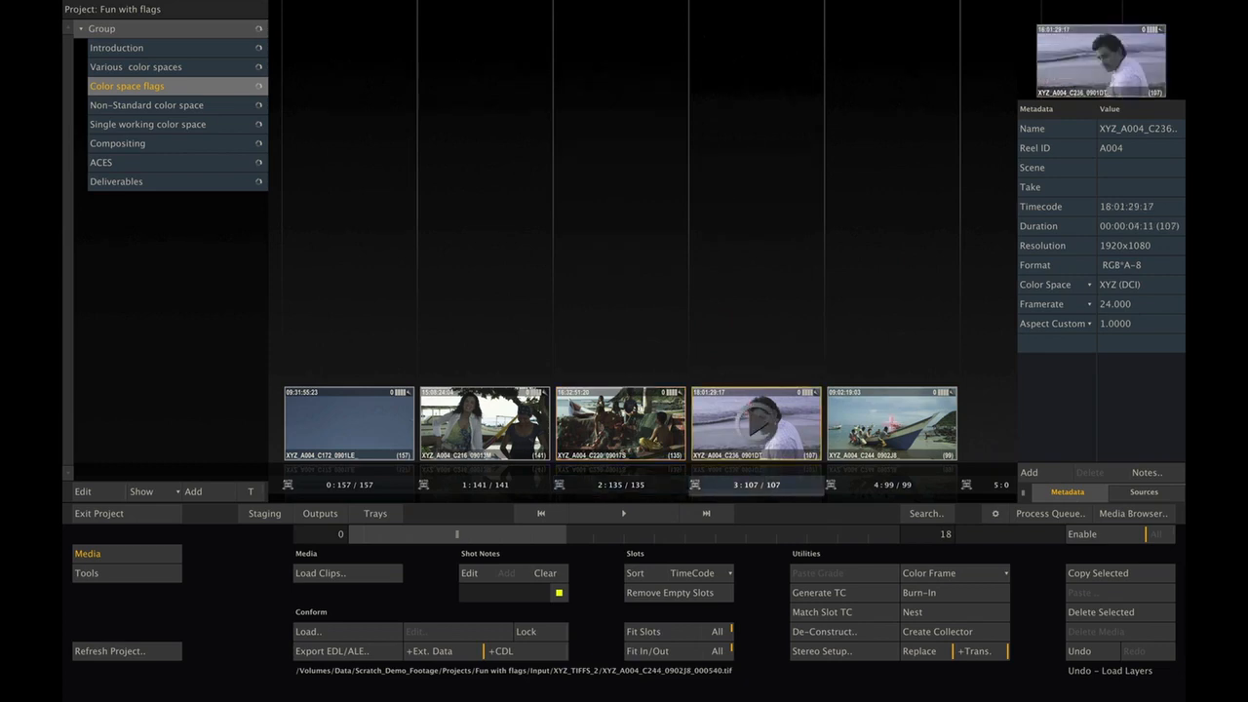
{"action": "left_click", "coordinate": [892, 419]}
{"action": "left_click", "coordinate": [1084, 287]}
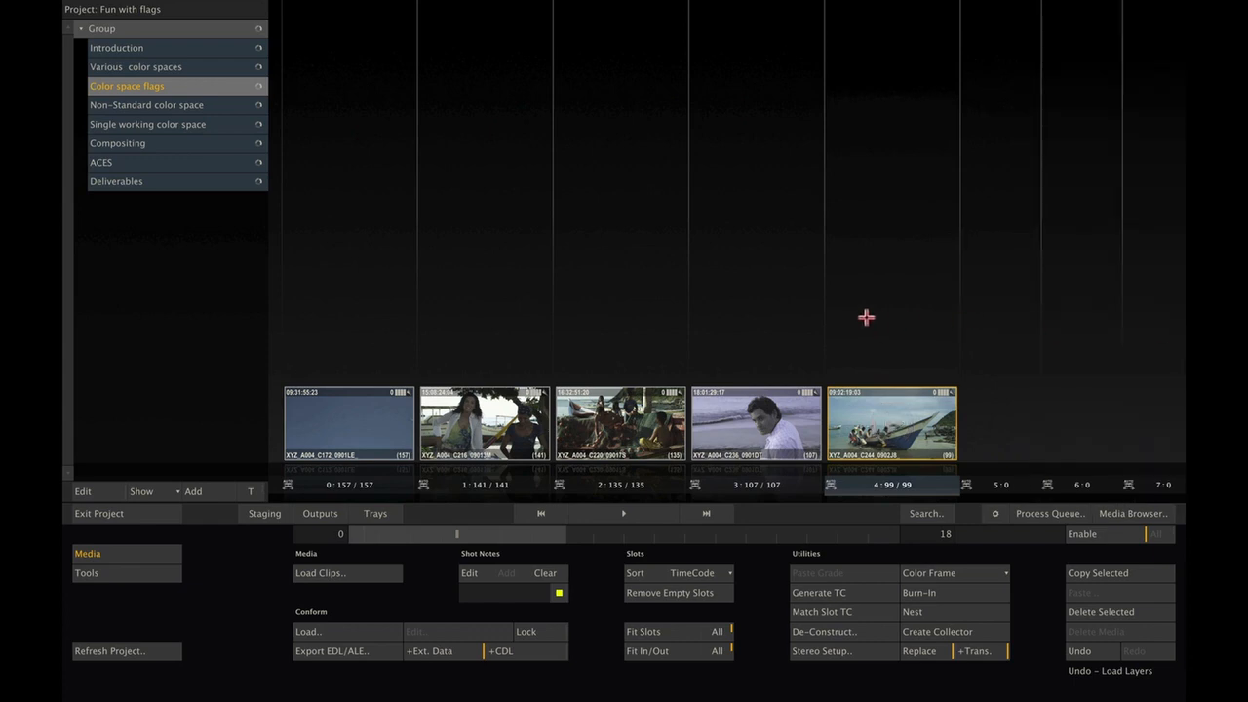
- Change the source mode of all clips in the Color space flags construct to P3 (DCI) through the Media Browser and apply it
{"action": "key", "text": "ctrl+a"}
{"action": "left_click", "coordinate": [1124, 513]}
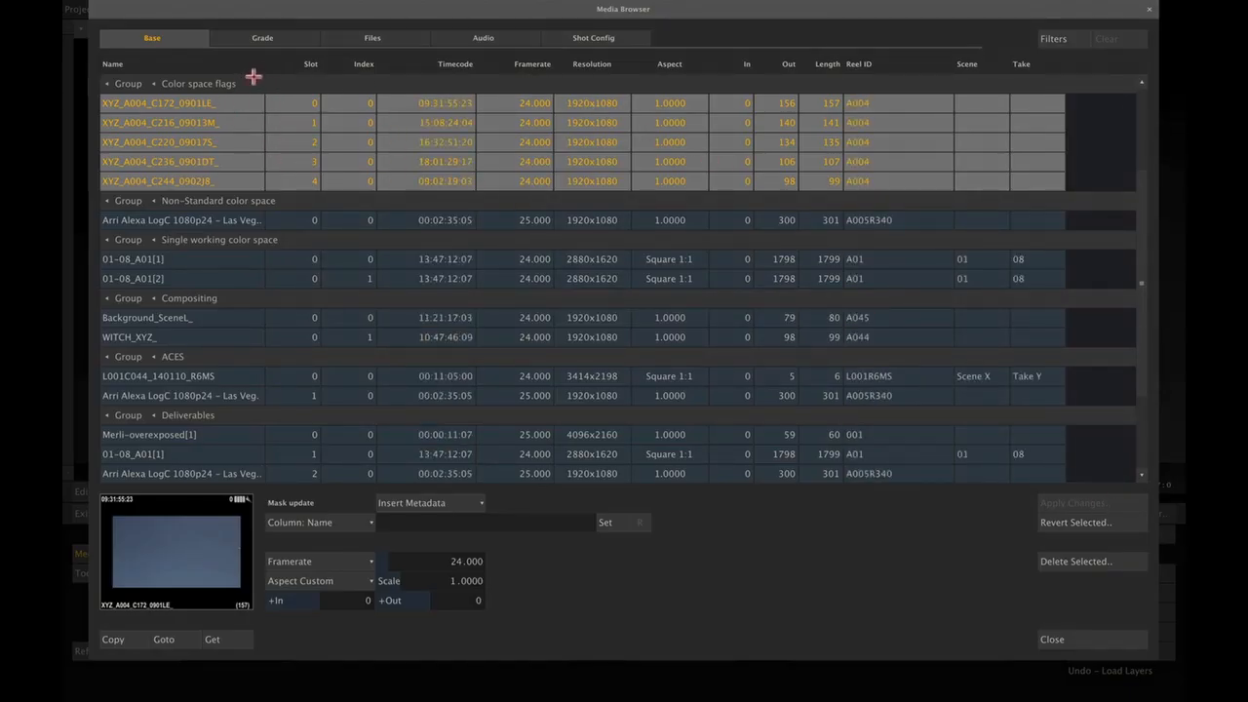
{"action": "left_click", "coordinate": [288, 39]}
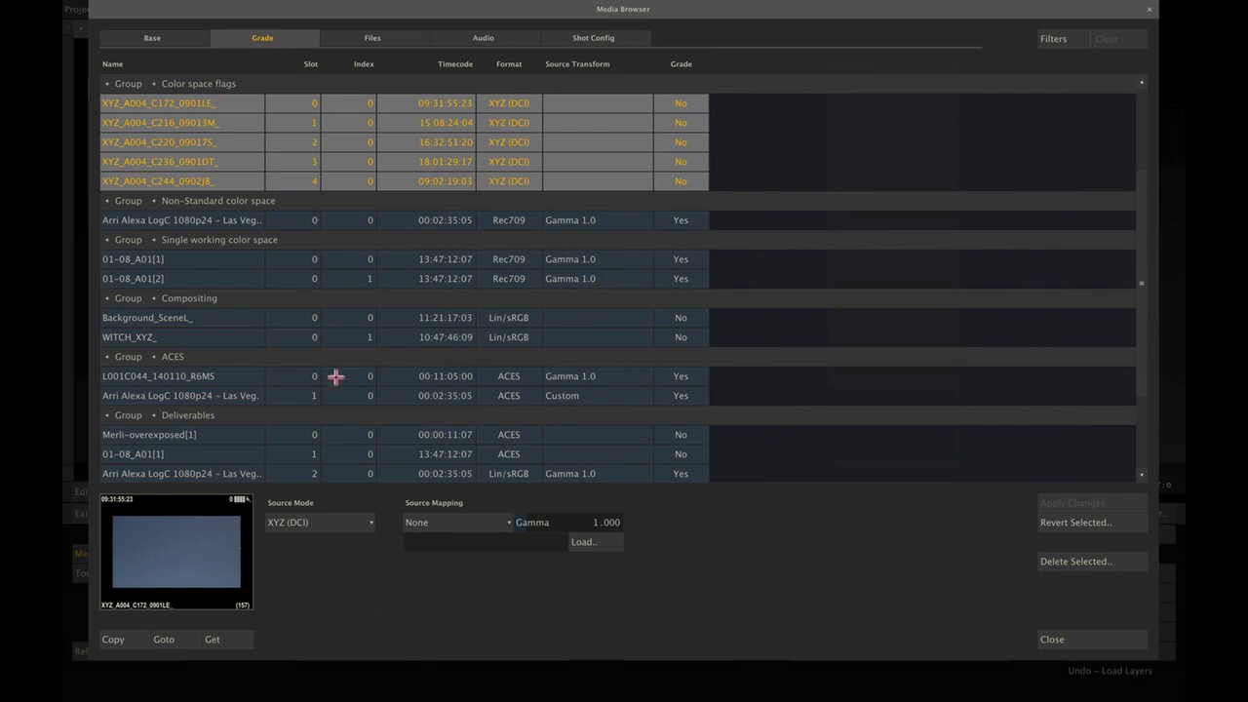
{"action": "left_click", "coordinate": [337, 521]}
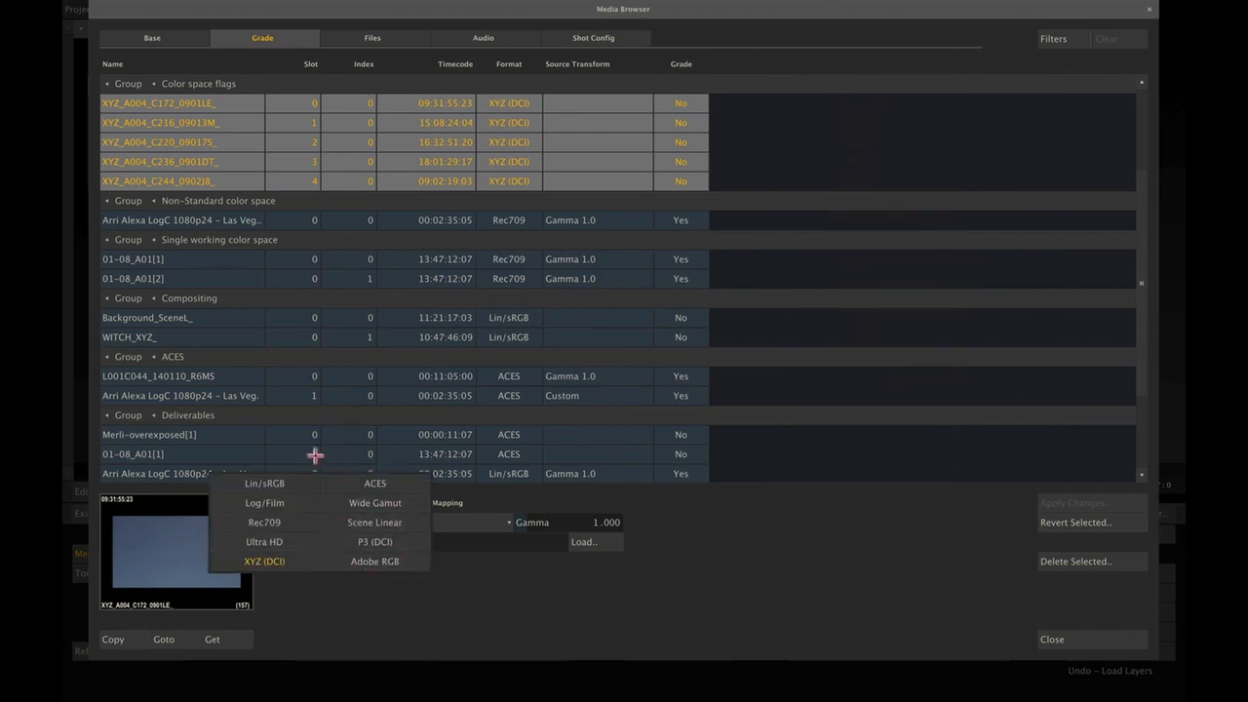
{"action": "left_click", "coordinate": [372, 543]}
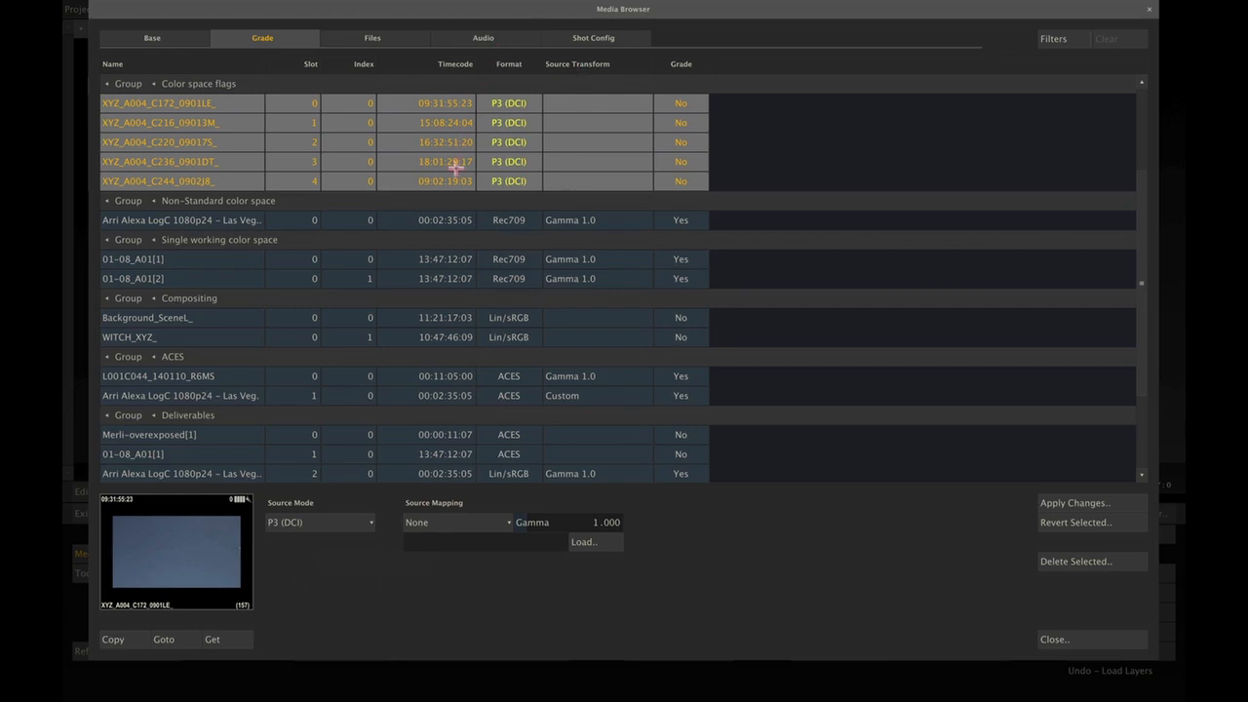
{"action": "left_click", "coordinate": [1054, 504]}
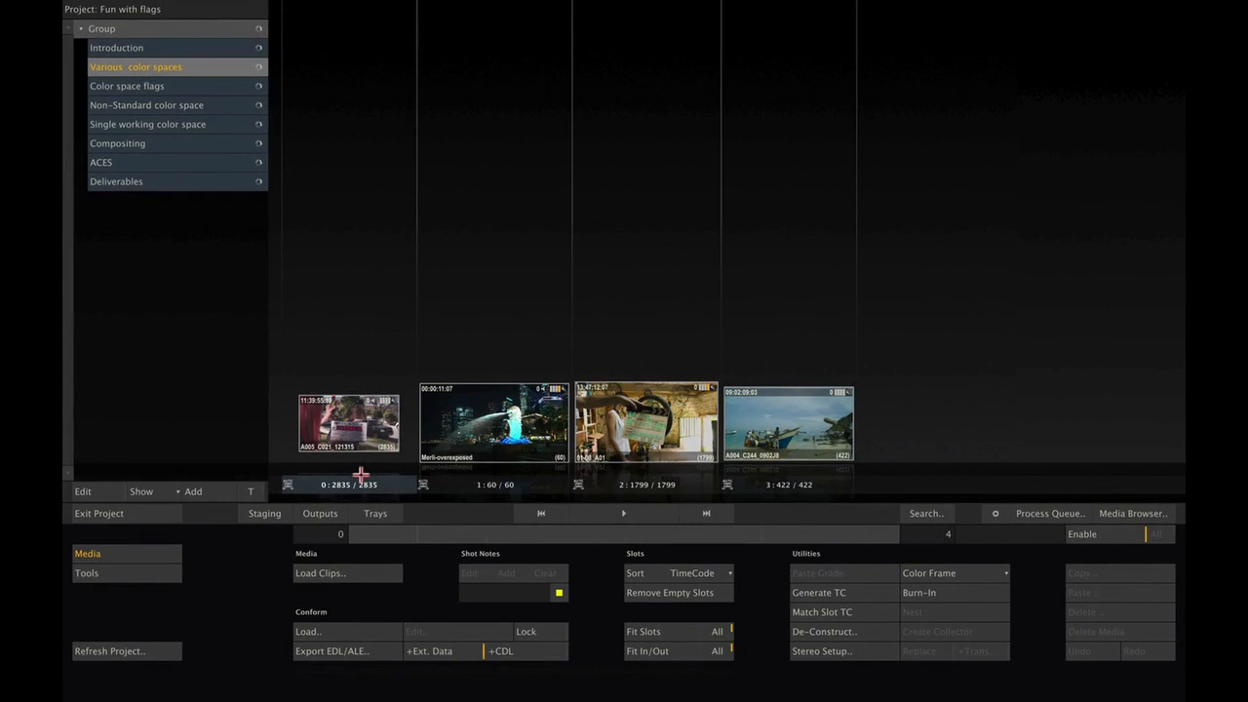
- Compare the color space metadata of the Merli-overexposed and 01-08_A01 clips in the Various color spaces construct
{"action": "left_click", "coordinate": [487, 422]}
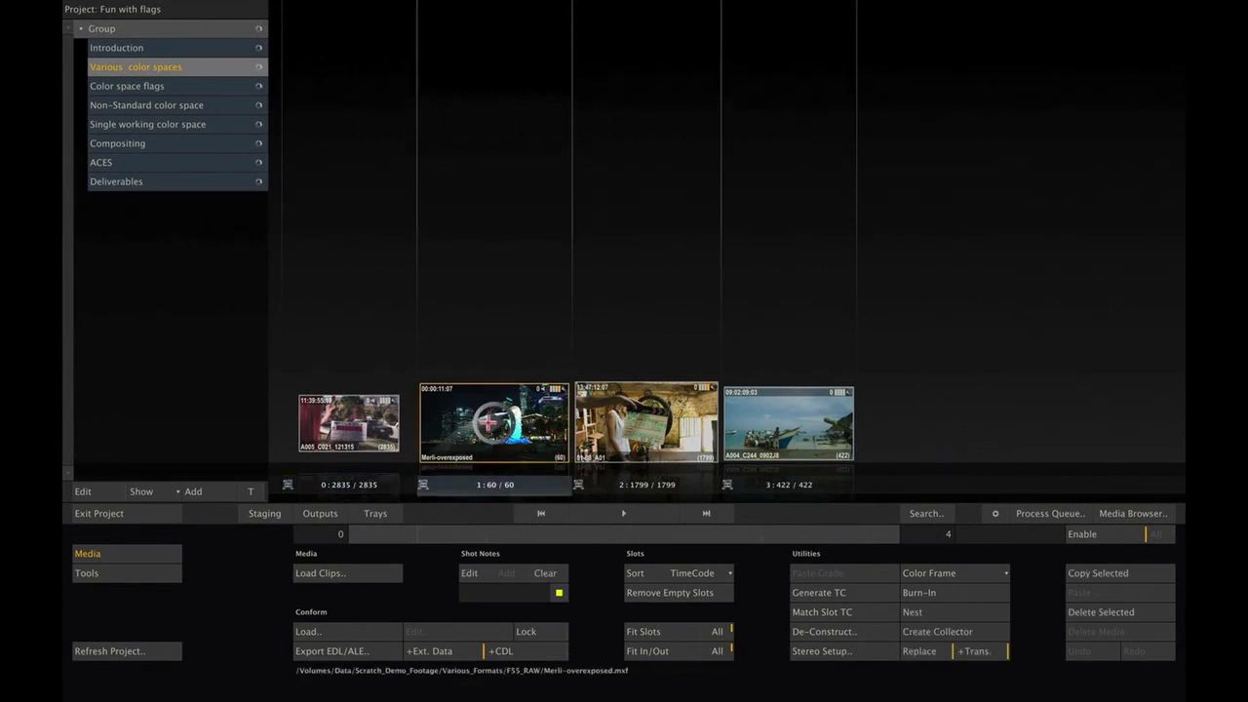
{"action": "mouse_move", "coordinate": [1095, 380]}
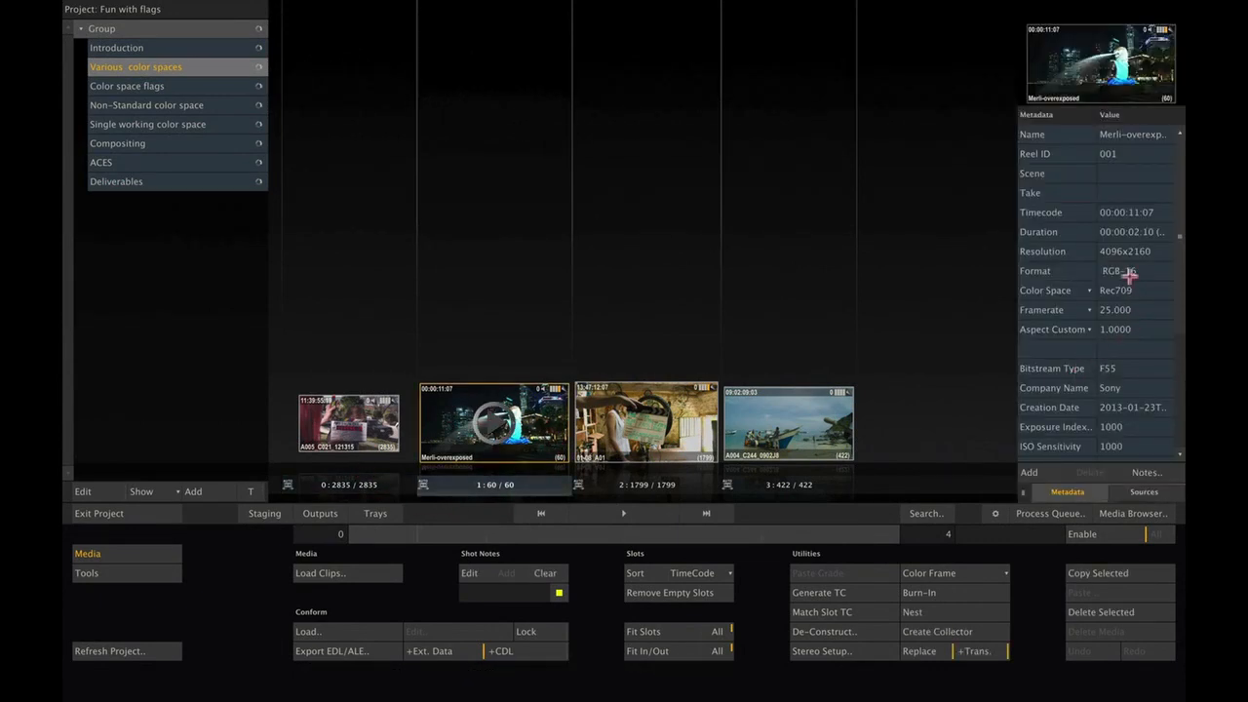
{"action": "left_click", "coordinate": [669, 402]}
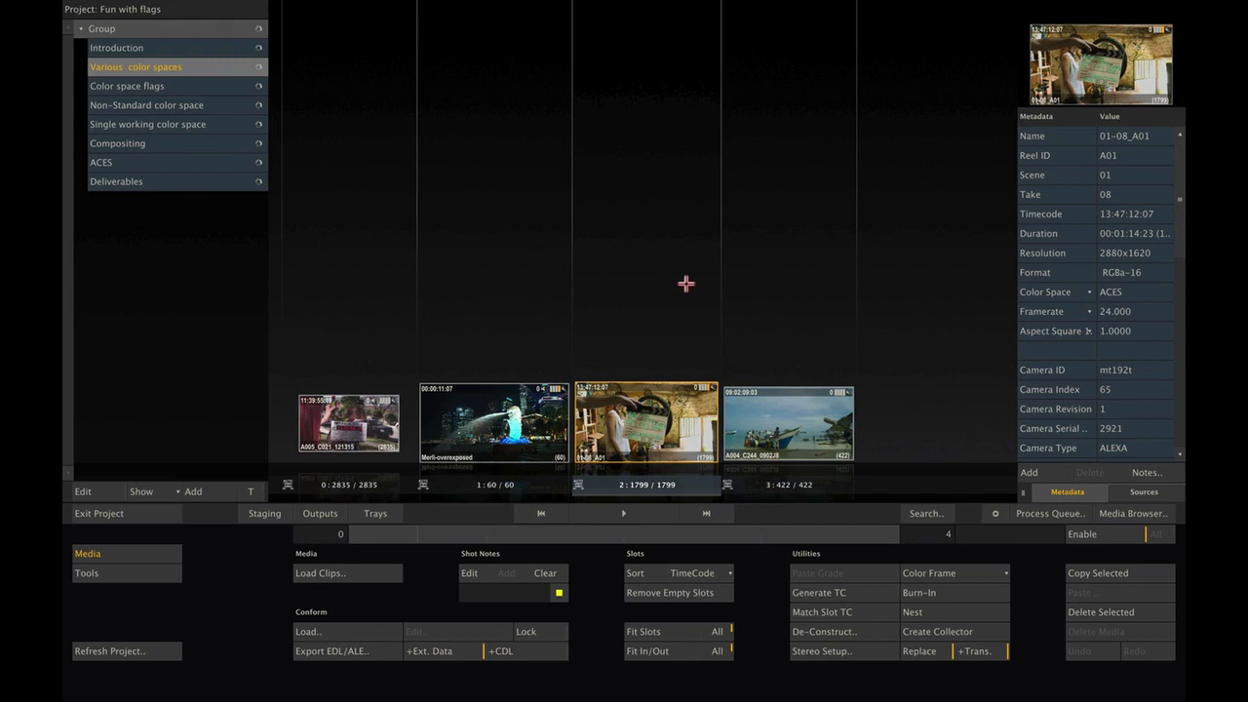
- Open the Arri Alexa LogC Las Vegas clip from the Non-Standard color space construct and choose Lin/sRGB as its source color space
{"action": "left_click", "coordinate": [178, 102]}
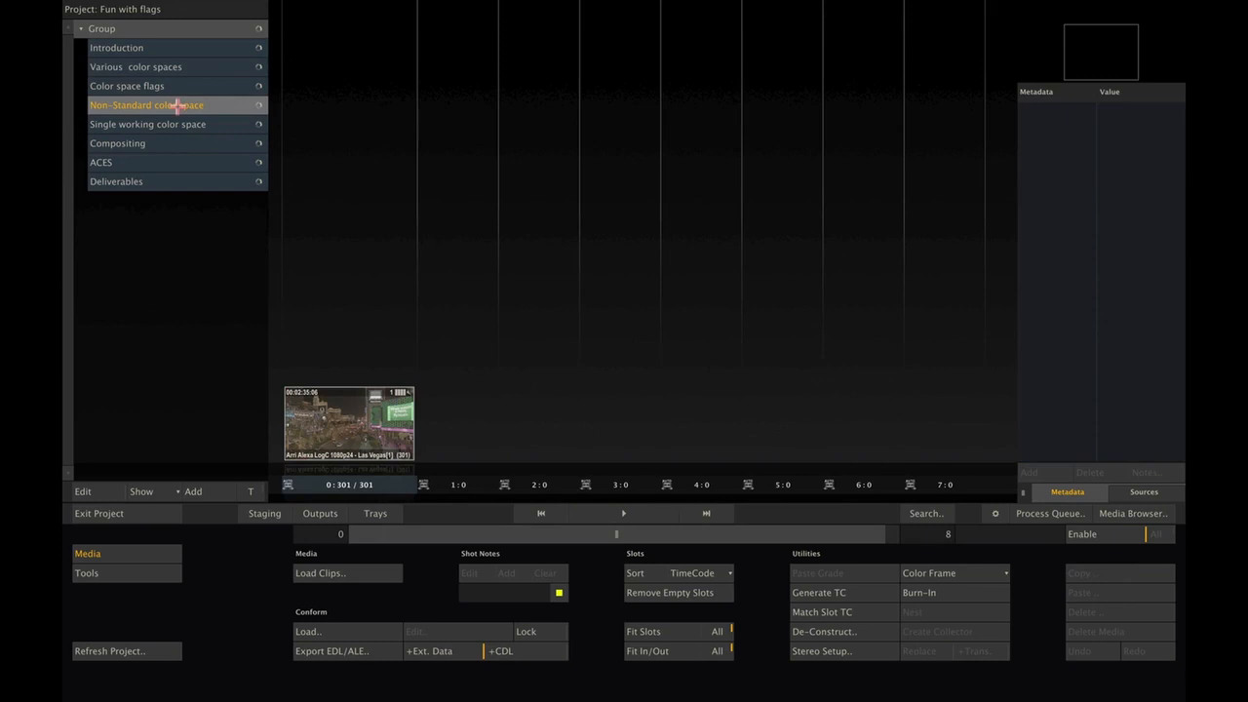
{"action": "left_click", "coordinate": [620, 513]}
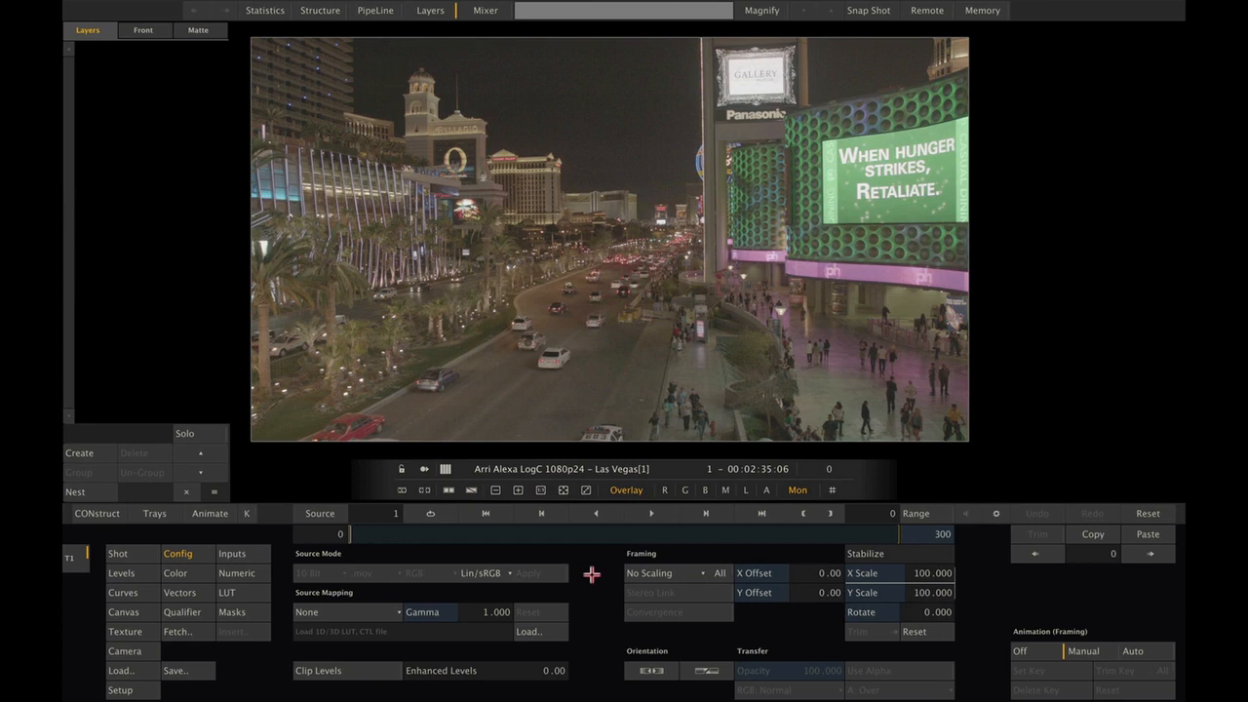
{"action": "left_click", "coordinate": [482, 573]}
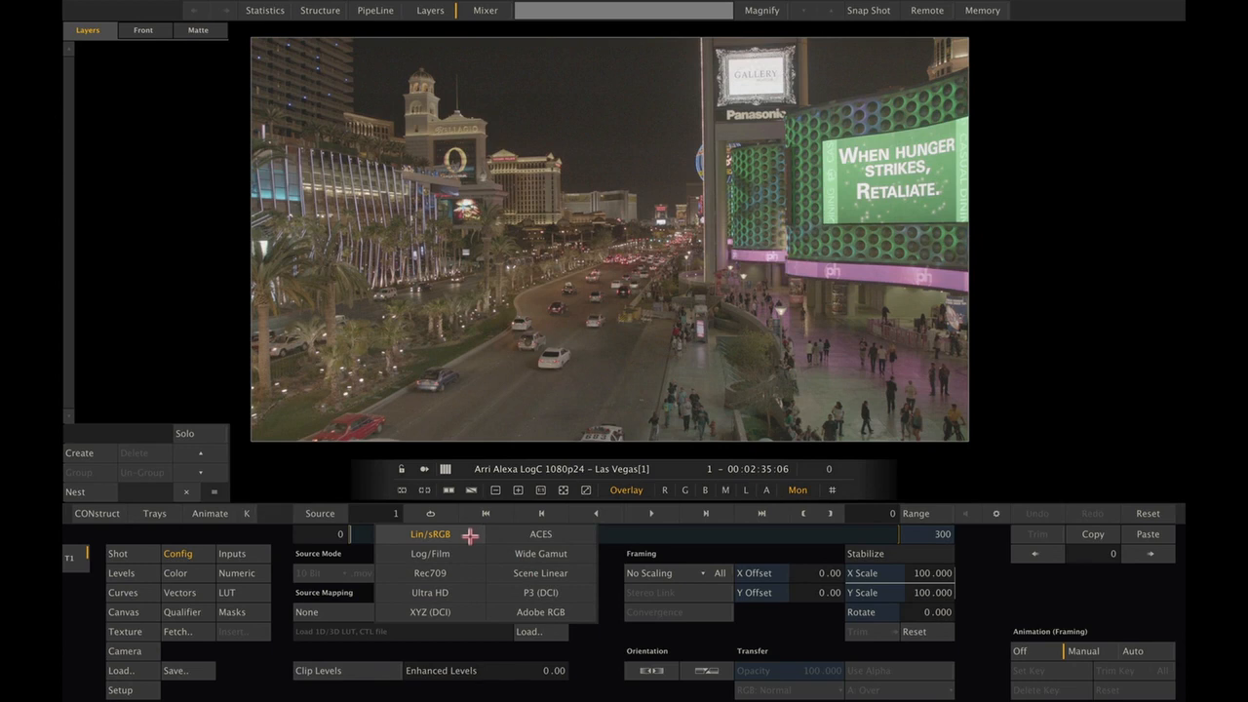
{"action": "left_click", "coordinate": [470, 535]}
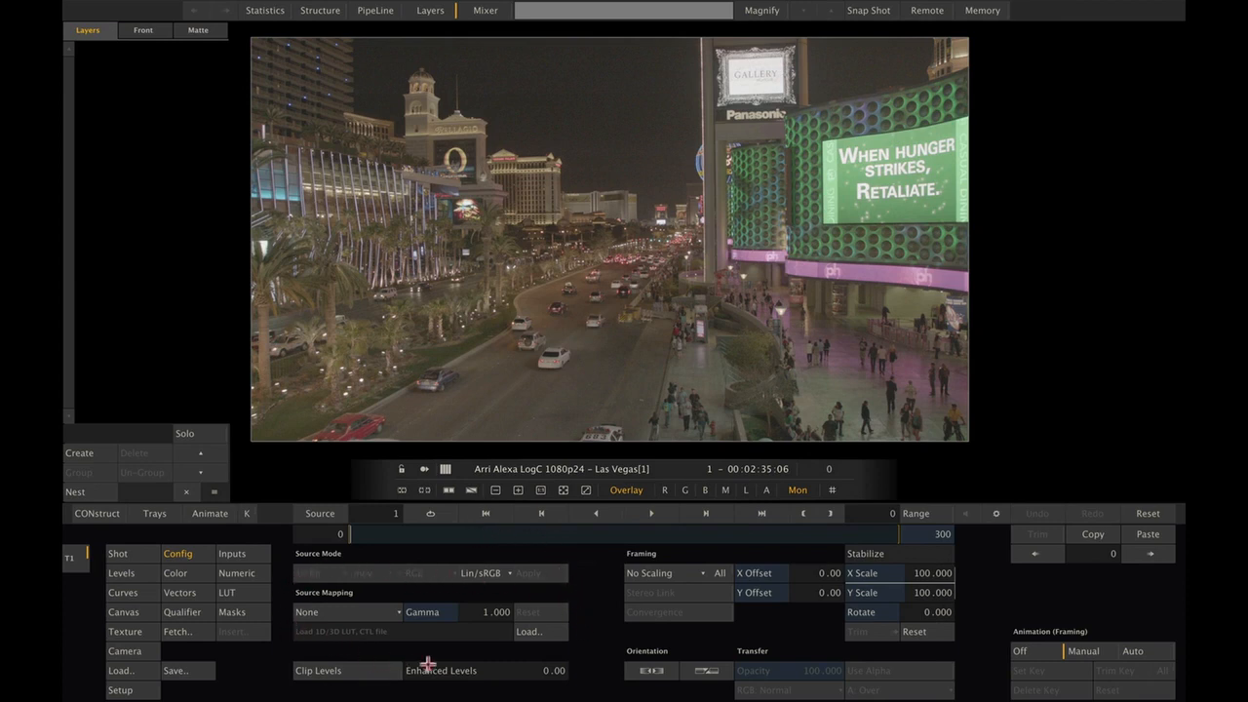
- Load AlexaV3_EI0160_LogC2Video_Rec709_LL_scratch3d.3dl from the project's Colors folder as the input LUT and set the clip's source color space to Rec709
{"action": "left_click", "coordinate": [546, 632]}
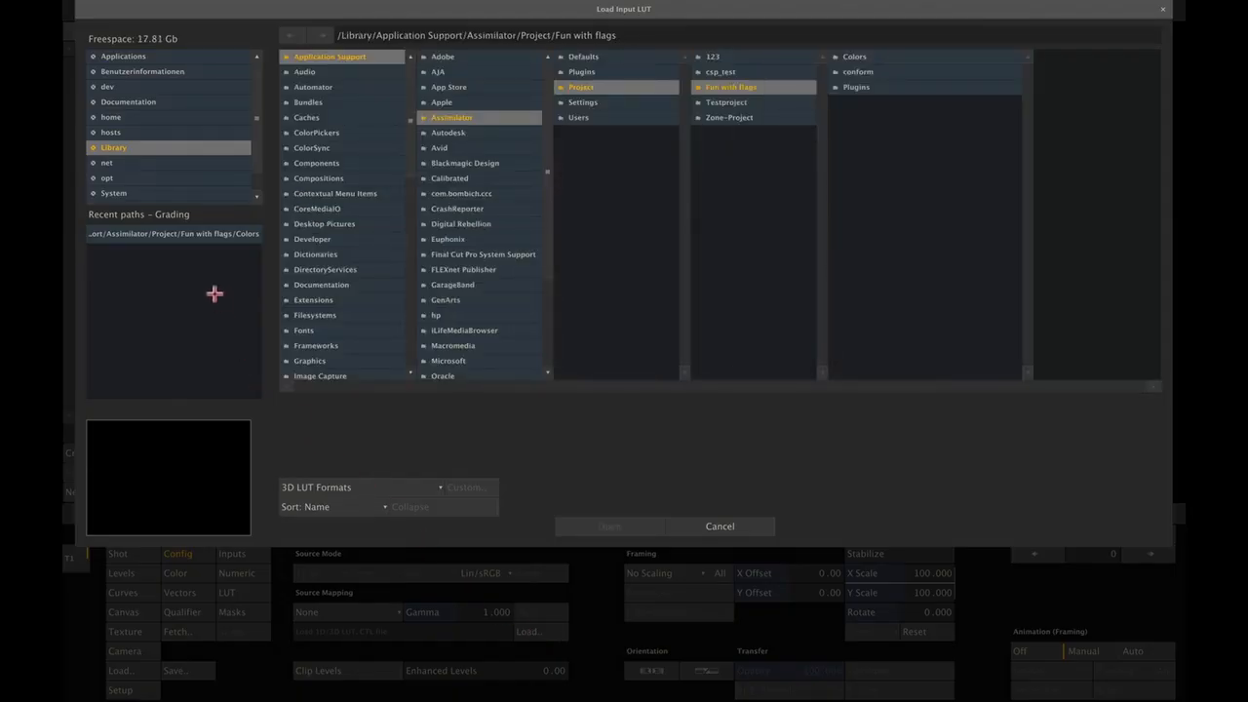
{"action": "left_click", "coordinate": [201, 235]}
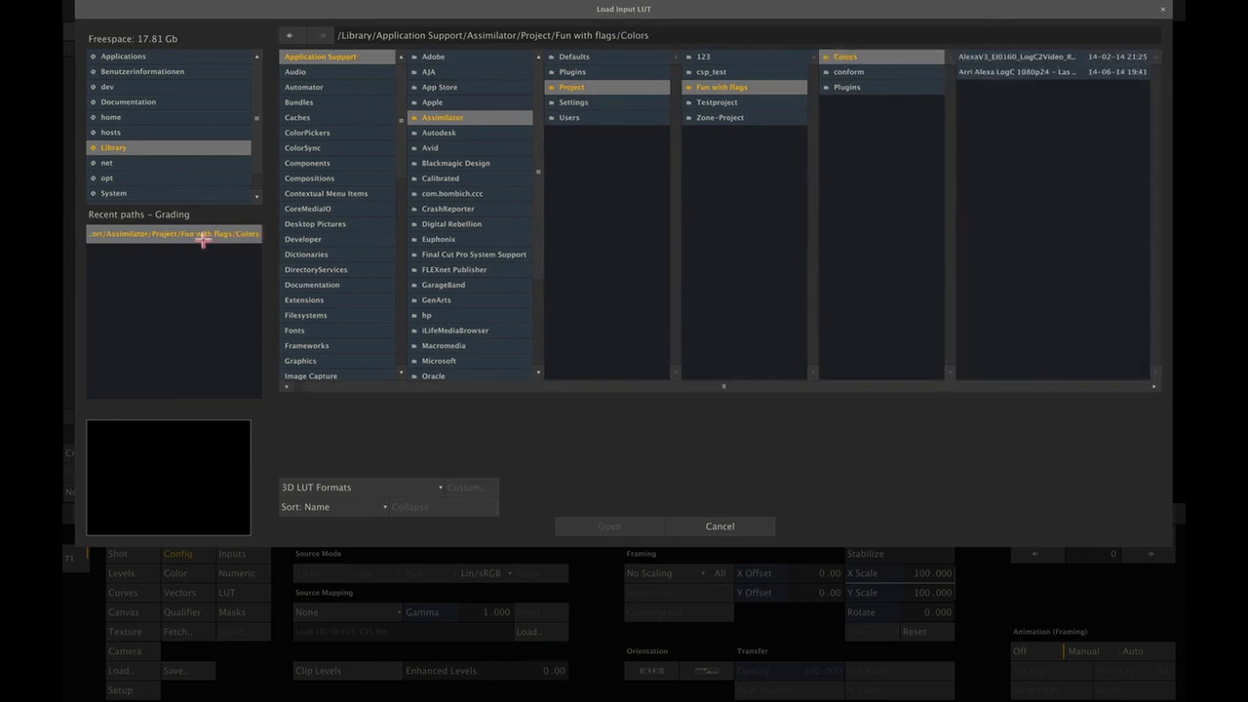
{"action": "left_click", "coordinate": [1053, 55]}
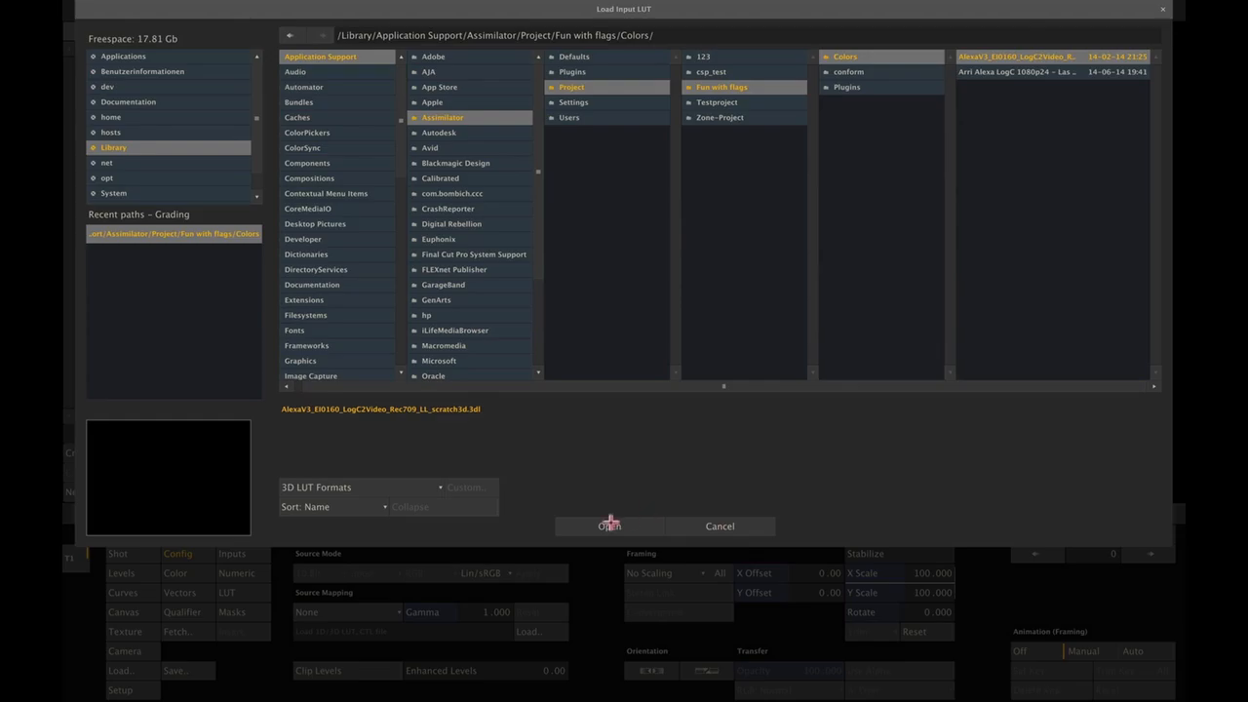
{"action": "left_click", "coordinate": [591, 523]}
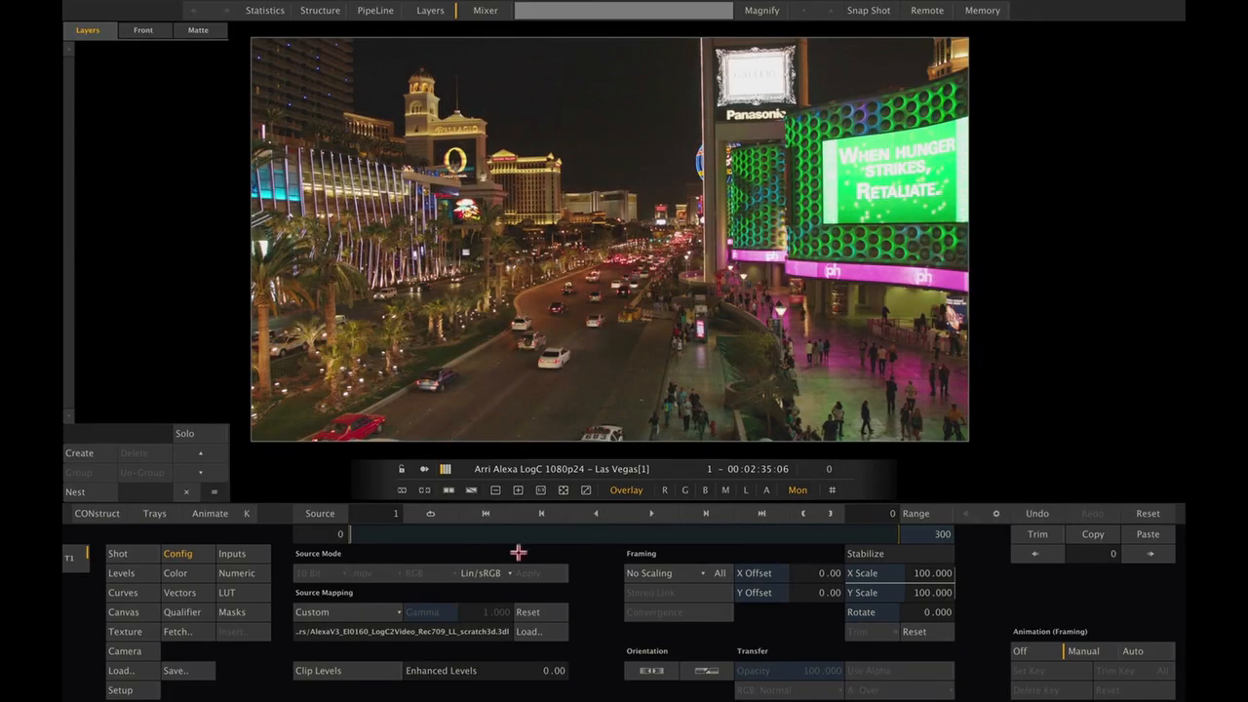
{"action": "left_click", "coordinate": [492, 572]}
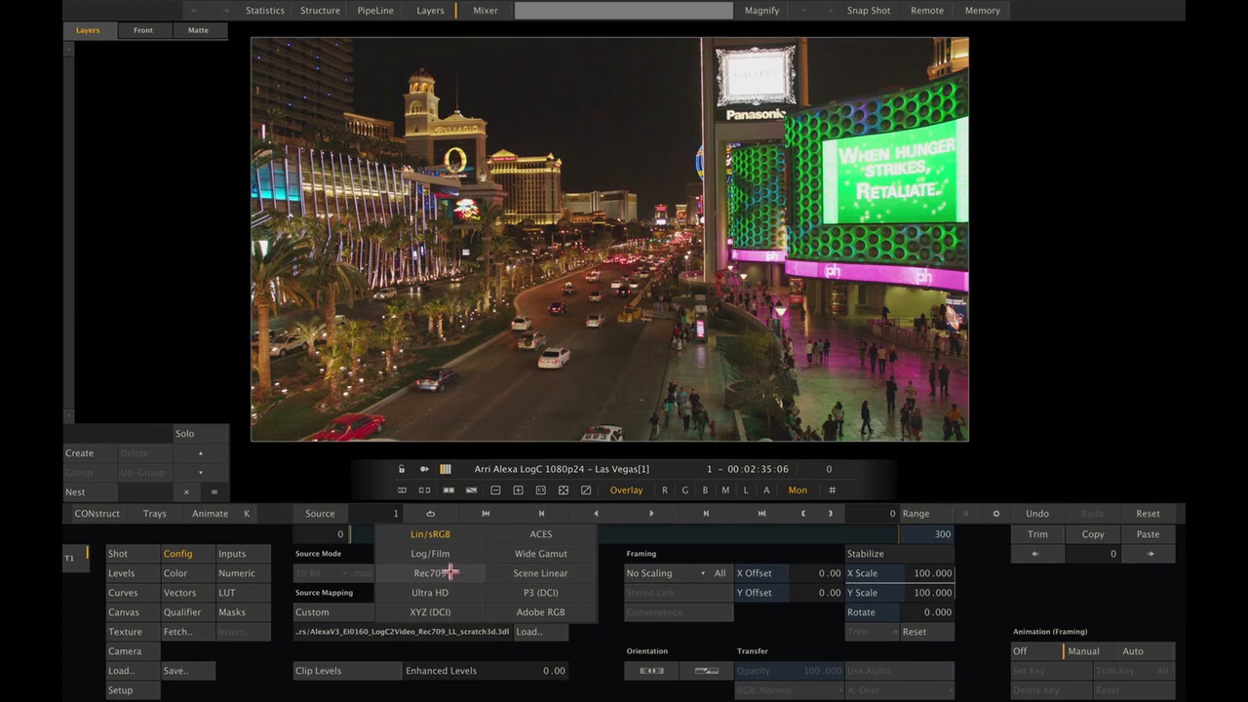
{"action": "left_click", "coordinate": [449, 572]}
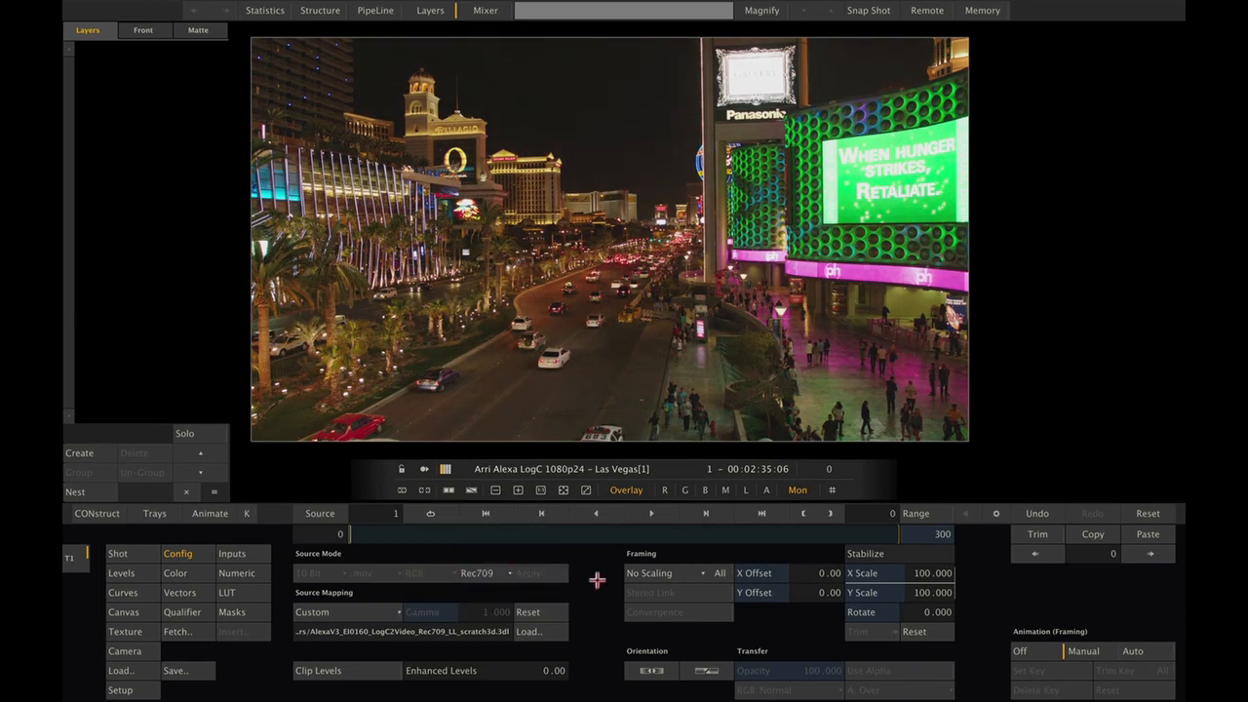
- Scrub the Las Vegas clip to frame 24 and reset its input LUT
{"action": "left_click_drag", "start_coordinate": [454, 537], "coordinate": [391, 522]}
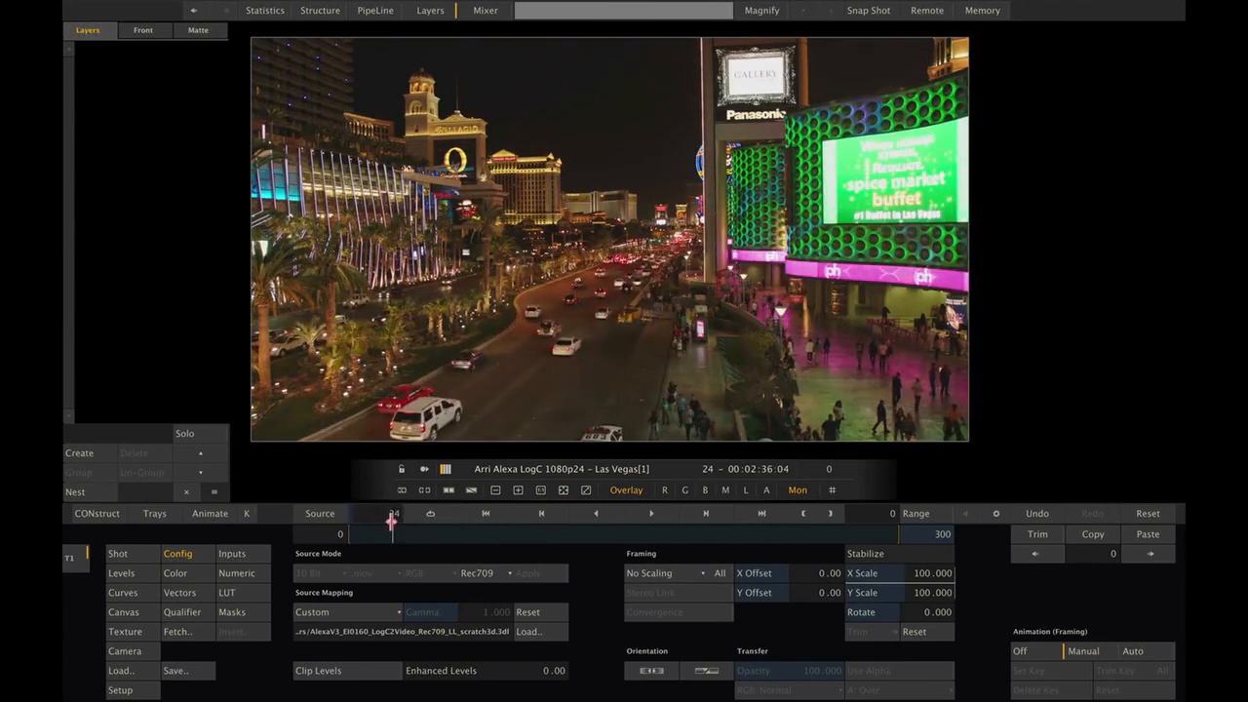
{"action": "left_click", "coordinate": [527, 612]}
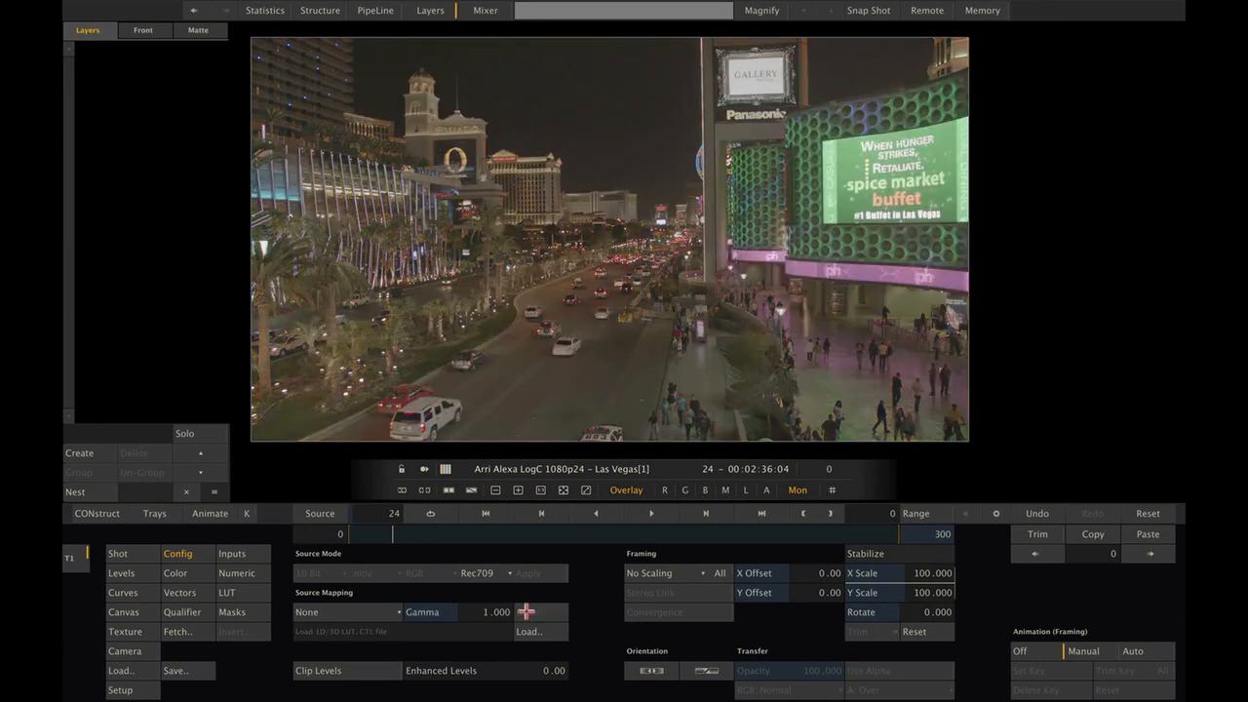
- Load AlexaV3_EI0160_LogC2Video_Rec709_LL_scratch3d.3dl from the project's Colors folder as the Interface Monitor LUT
{"action": "right_click", "coordinate": [595, 571]}
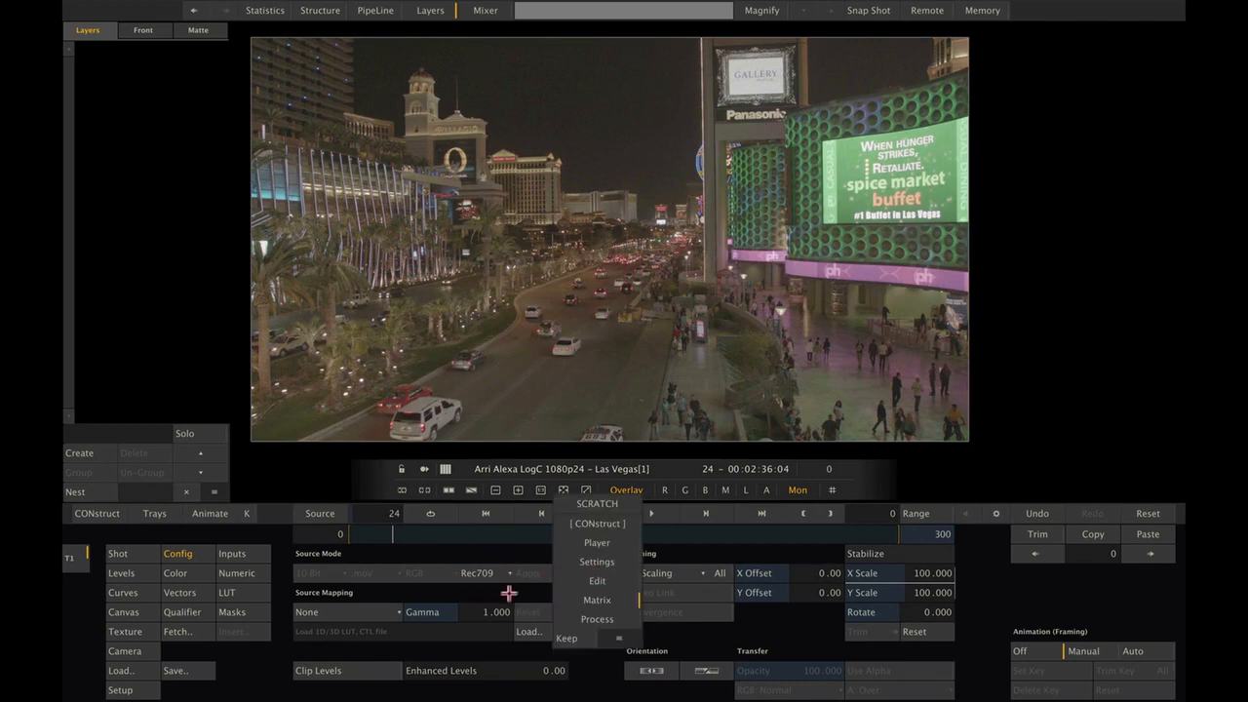
{"action": "left_click", "coordinate": [614, 561]}
{"action": "left_click", "coordinate": [147, 554]}
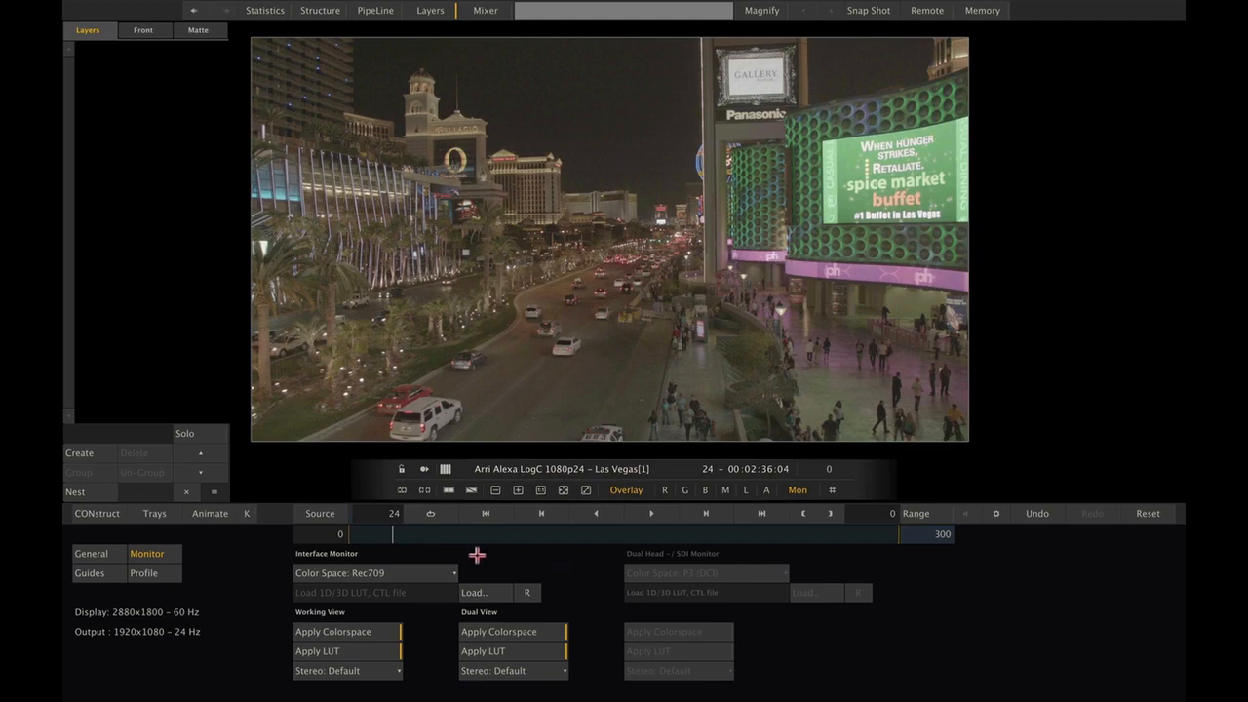
{"action": "left_click", "coordinate": [479, 591]}
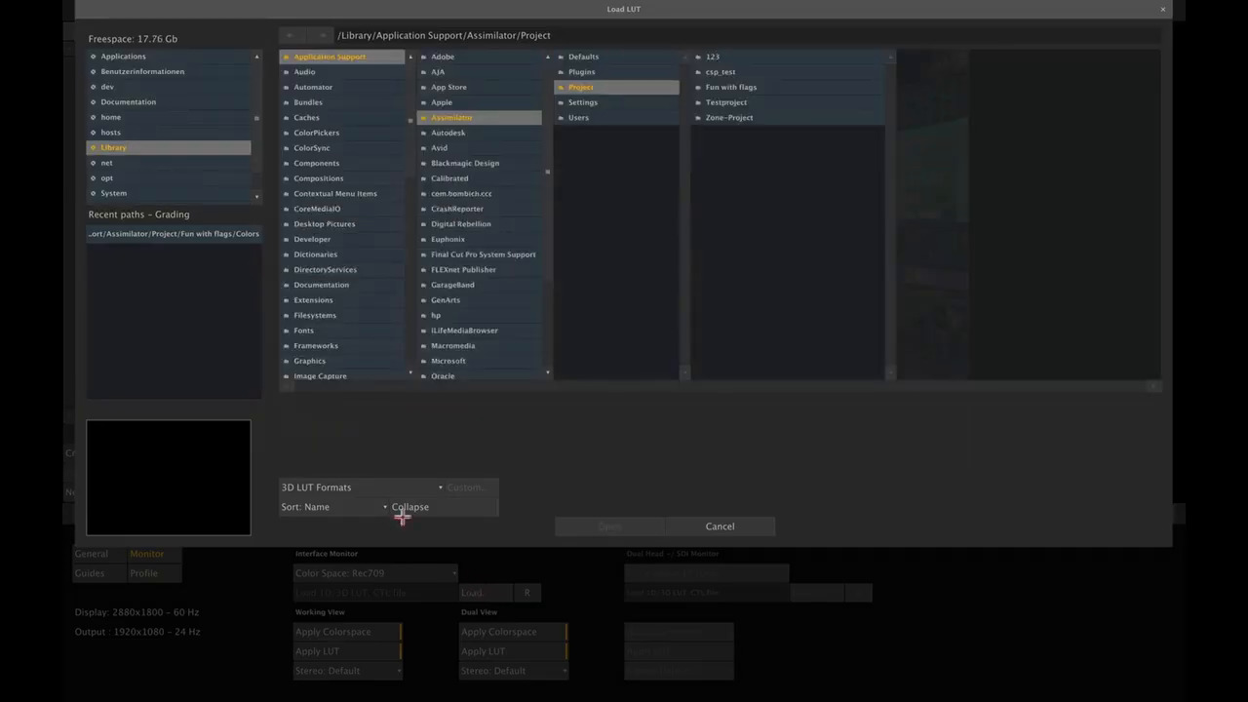
{"action": "left_click", "coordinate": [223, 234]}
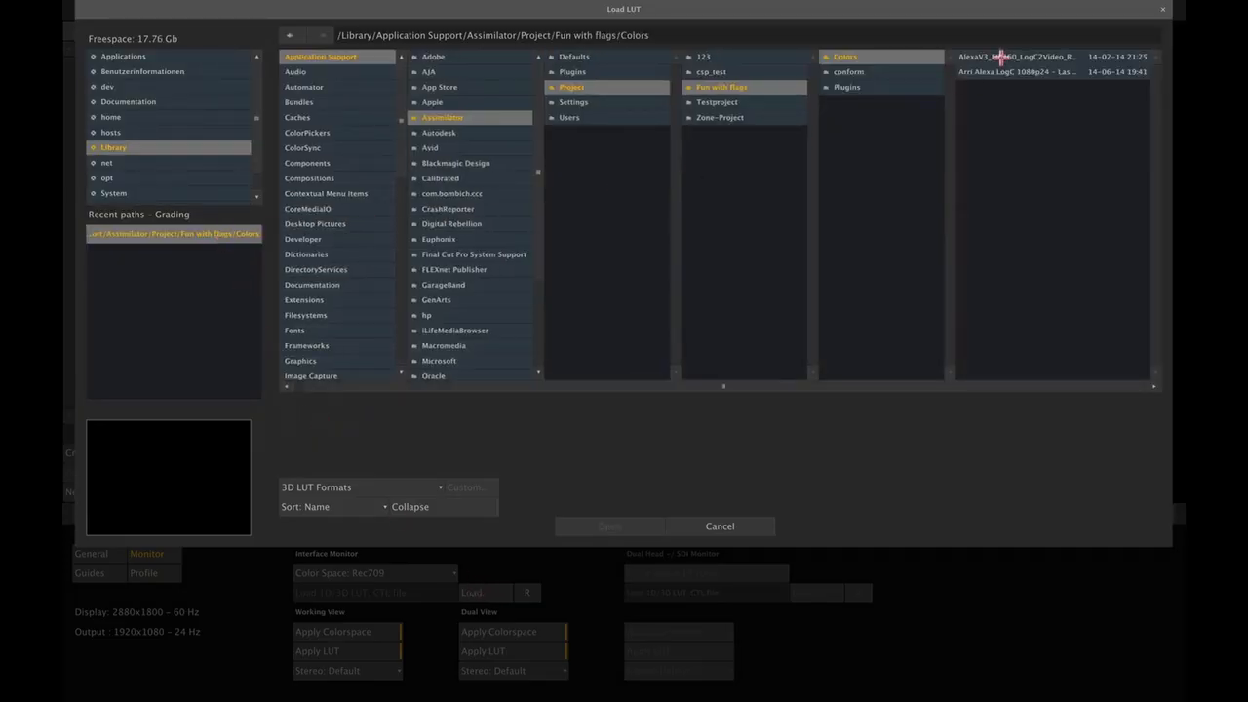
{"action": "left_click", "coordinate": [1001, 56]}
{"action": "left_click", "coordinate": [593, 520]}
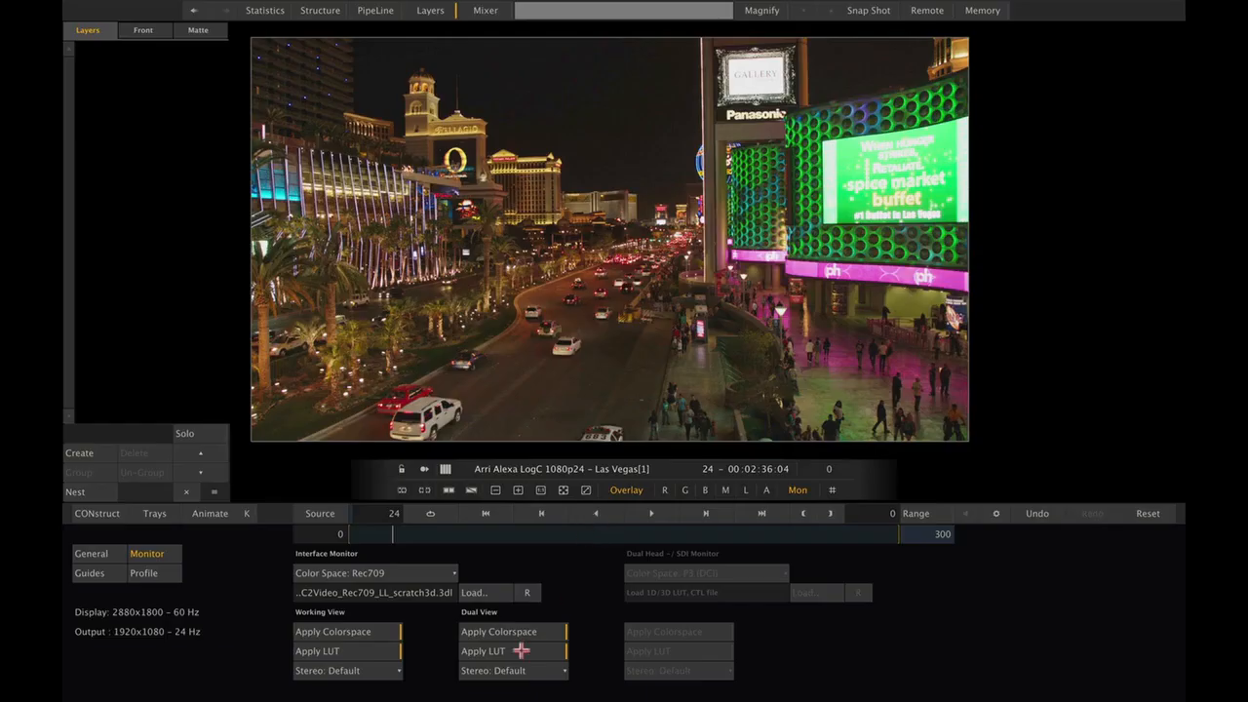
- Compare the Las Vegas clip with the Working View LUT switched off and on, leave it applied and return to frame 0
{"action": "left_click", "coordinate": [358, 652]}
{"action": "left_click", "coordinate": [358, 652]}
{"action": "left_click", "coordinate": [358, 653]}
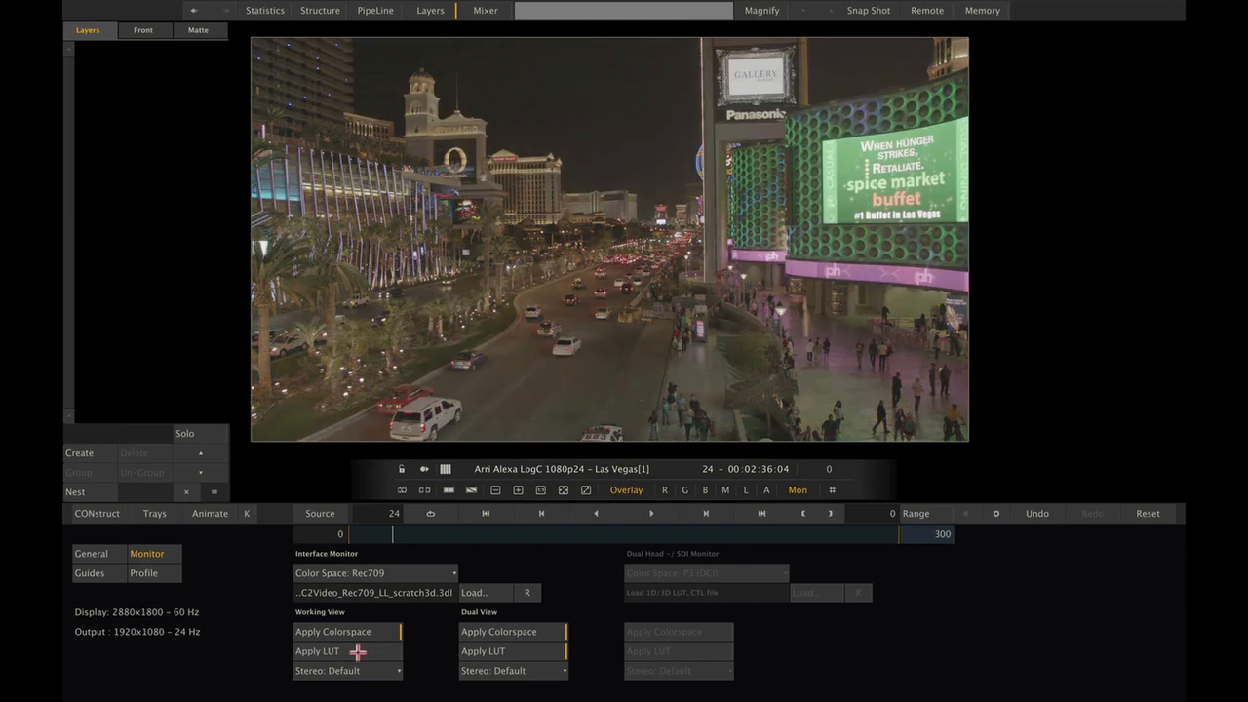
{"action": "left_click", "coordinate": [358, 652]}
{"action": "left_click_drag", "start_coordinate": [399, 534], "coordinate": [345, 535]}
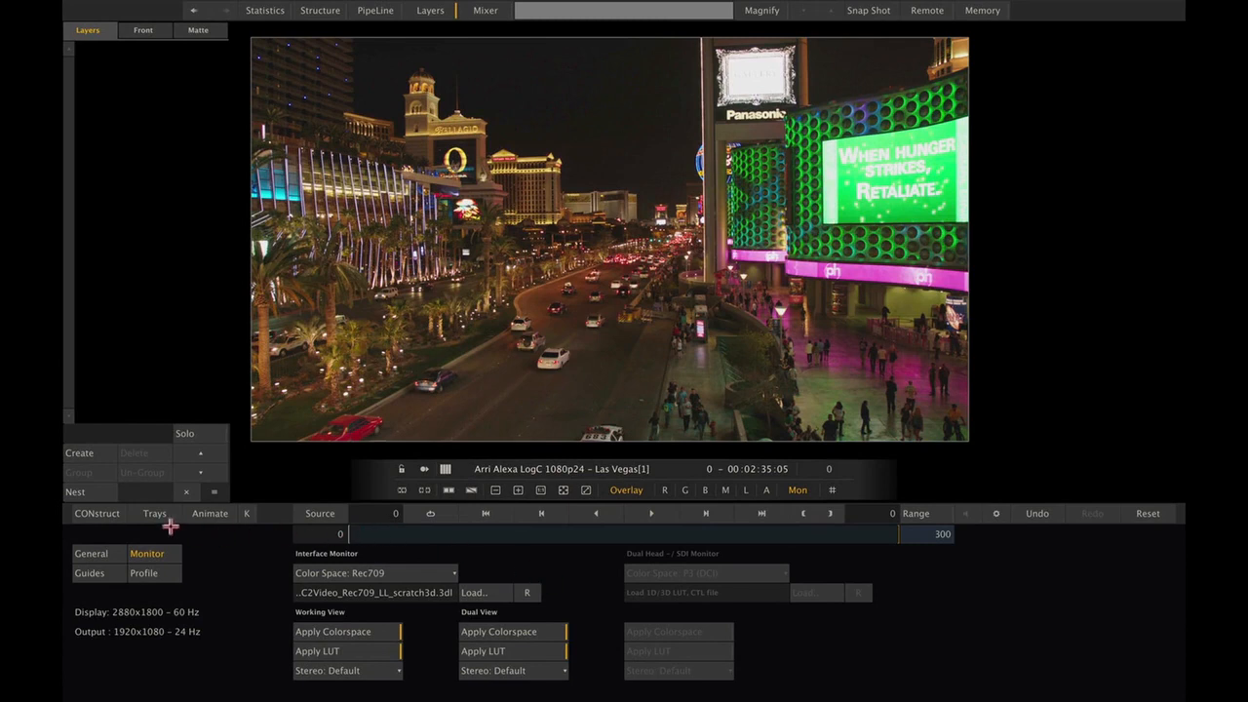
- Open the Non-Standard color space output in the player and load AlexaV3_EI0160_LogC2Video_Rec709_LL_scratch3d.3dl from the Colors folder as its input LUT
{"action": "left_click", "coordinate": [99, 514]}
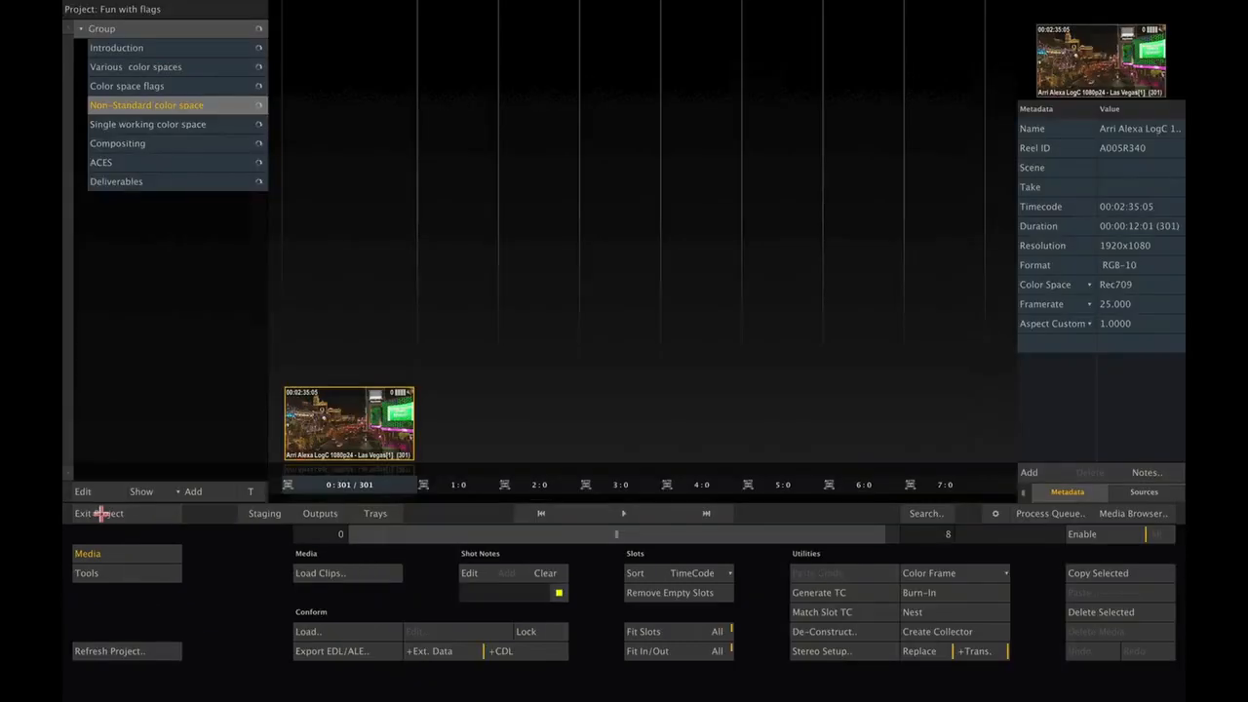
{"action": "left_click", "coordinate": [319, 514]}
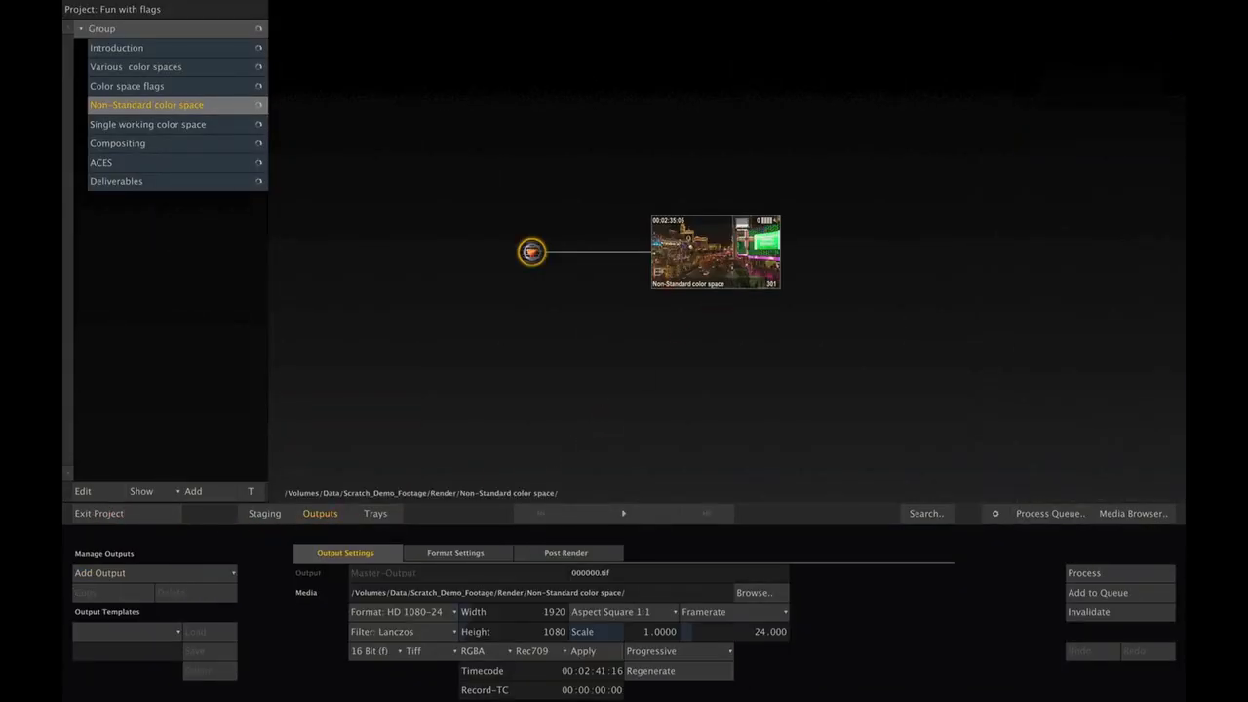
{"action": "left_click", "coordinate": [624, 511]}
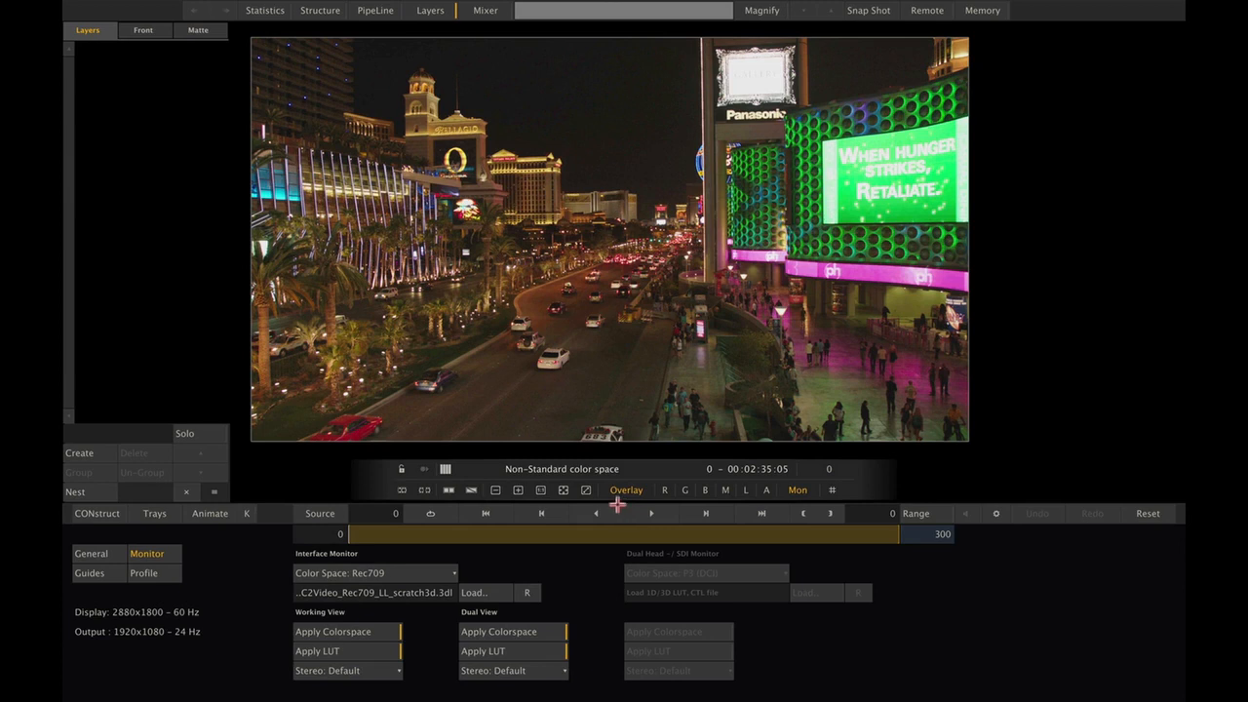
{"action": "right_click", "coordinate": [589, 547]}
{"action": "left_click", "coordinate": [589, 576]}
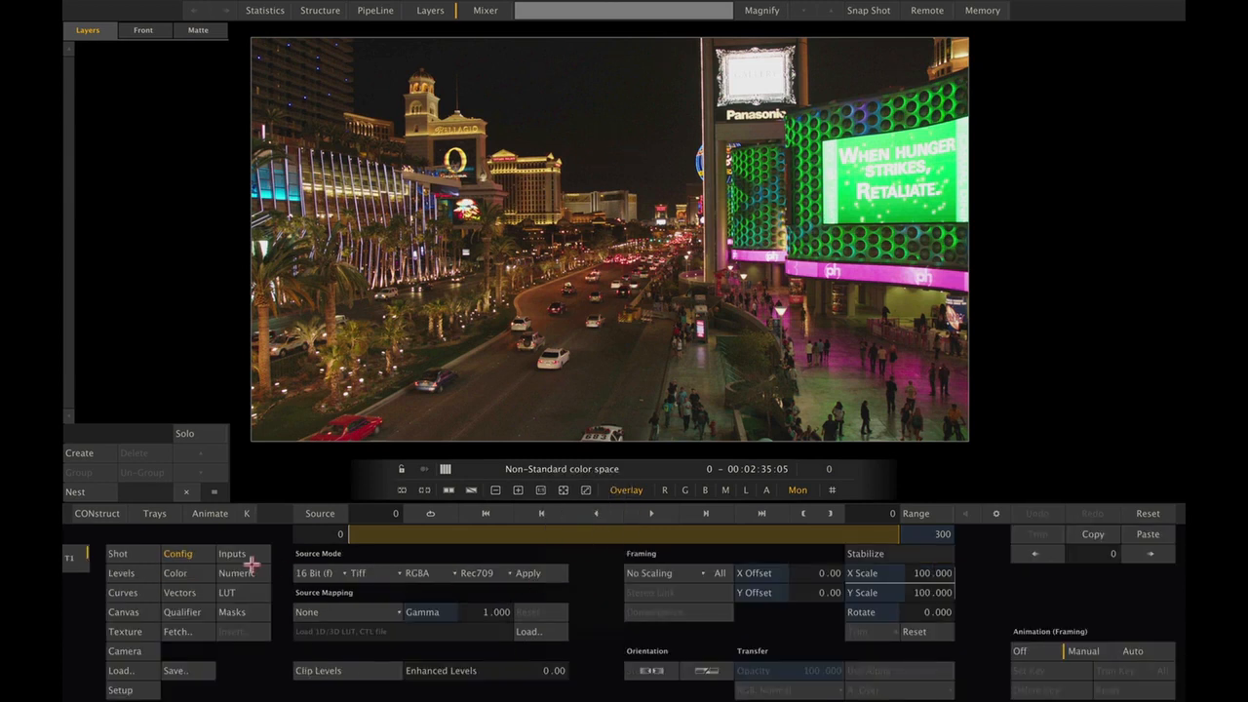
{"action": "left_click", "coordinate": [549, 634]}
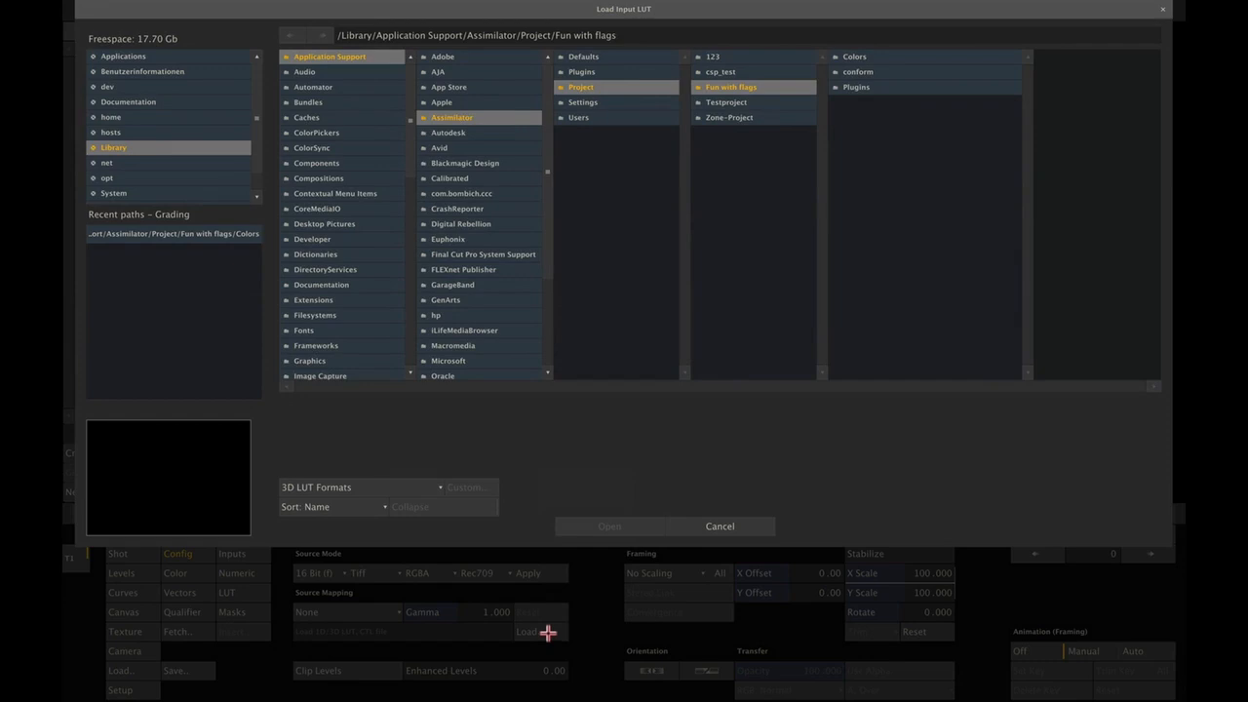
{"action": "left_click", "coordinate": [189, 234]}
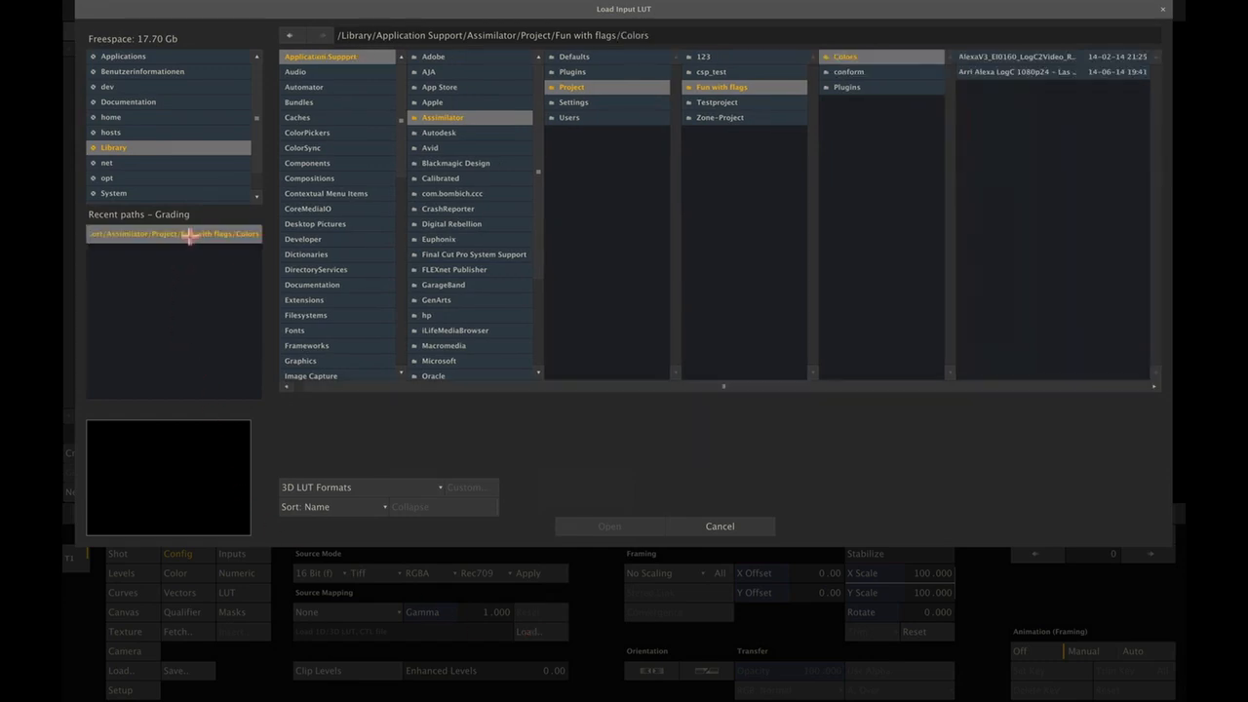
{"action": "left_click", "coordinate": [1014, 57]}
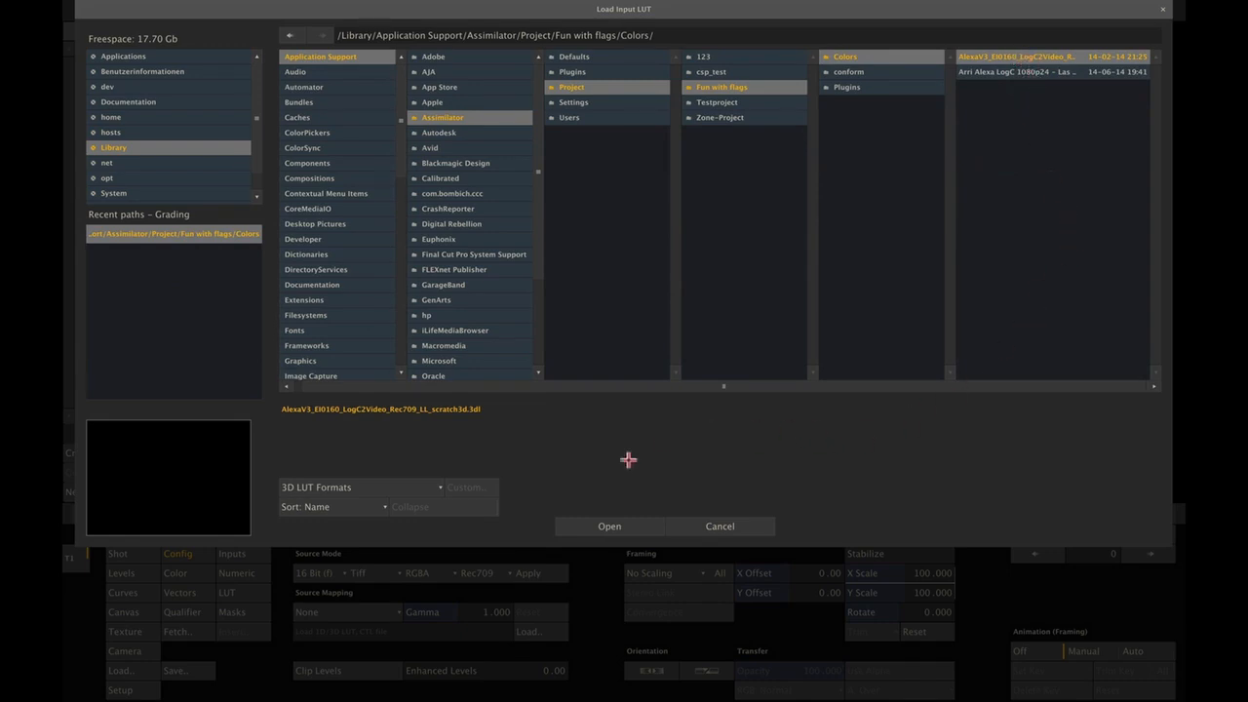
{"action": "left_click", "coordinate": [598, 526]}
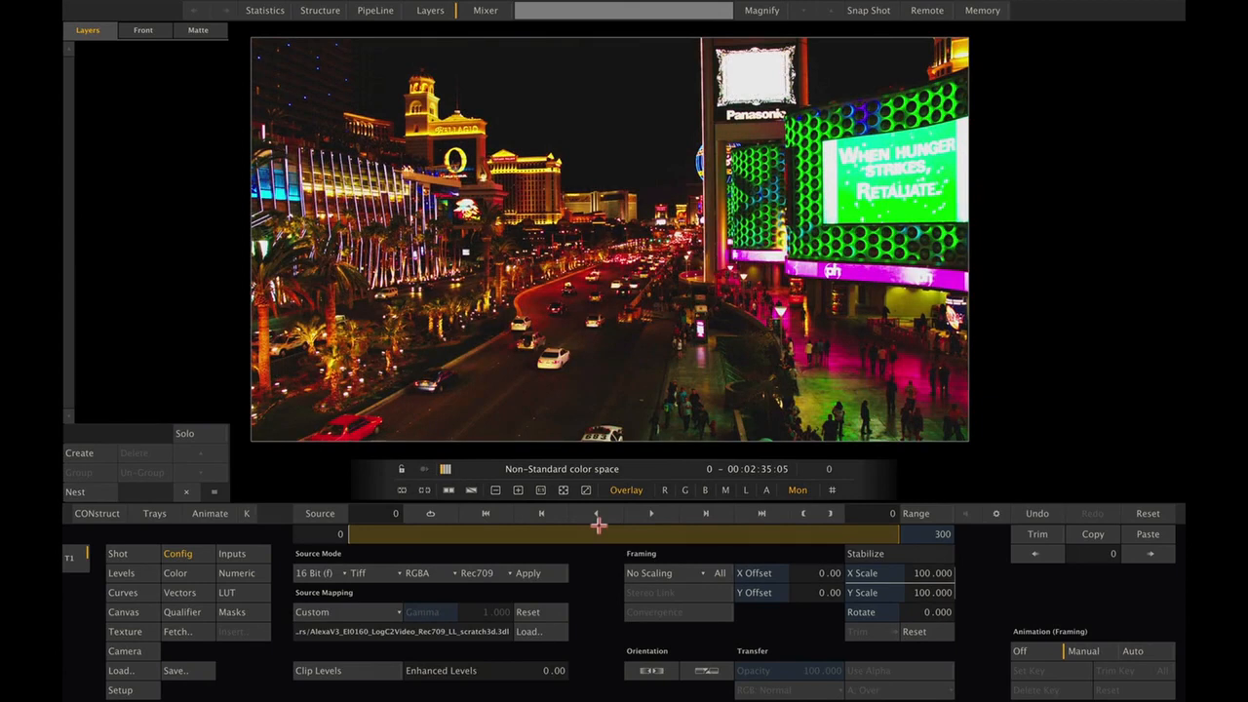
- Review the Interface Monitor LUT settings and compare the output with monitor processing on and off, leaving it off
{"action": "right_click", "coordinate": [591, 577]}
{"action": "left_click", "coordinate": [592, 570]}
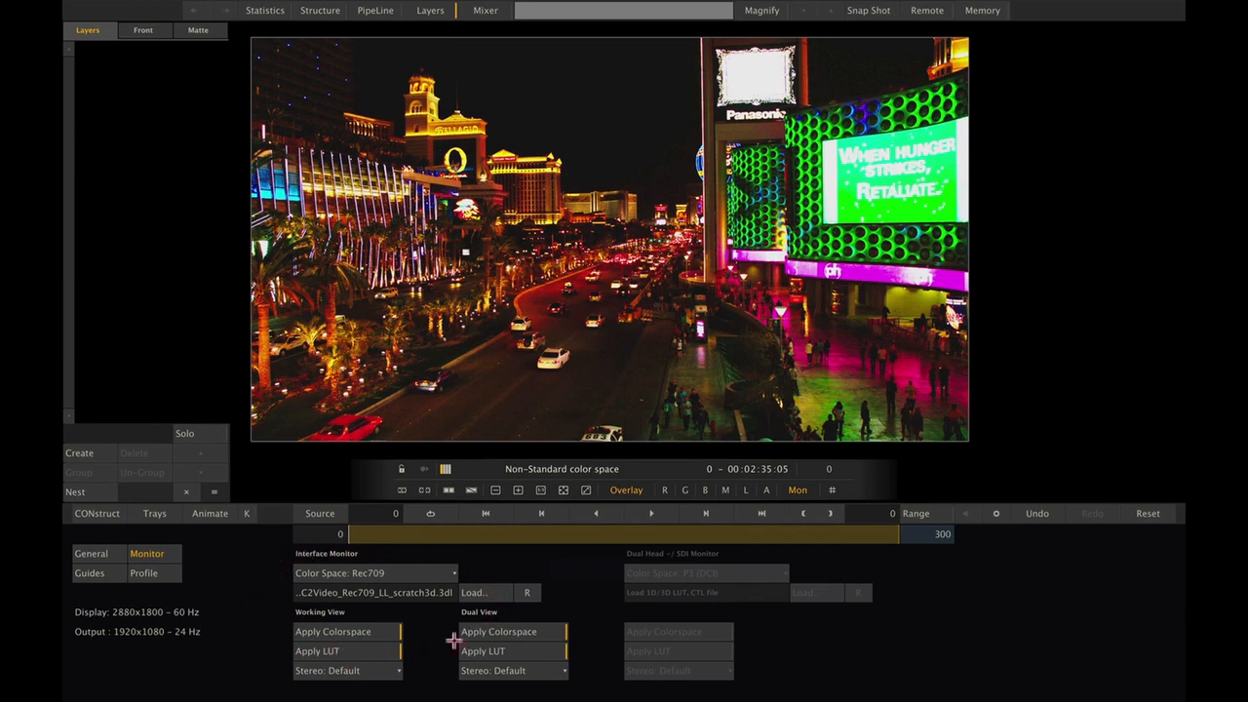
{"action": "right_click", "coordinate": [545, 586]}
{"action": "left_click", "coordinate": [567, 582]}
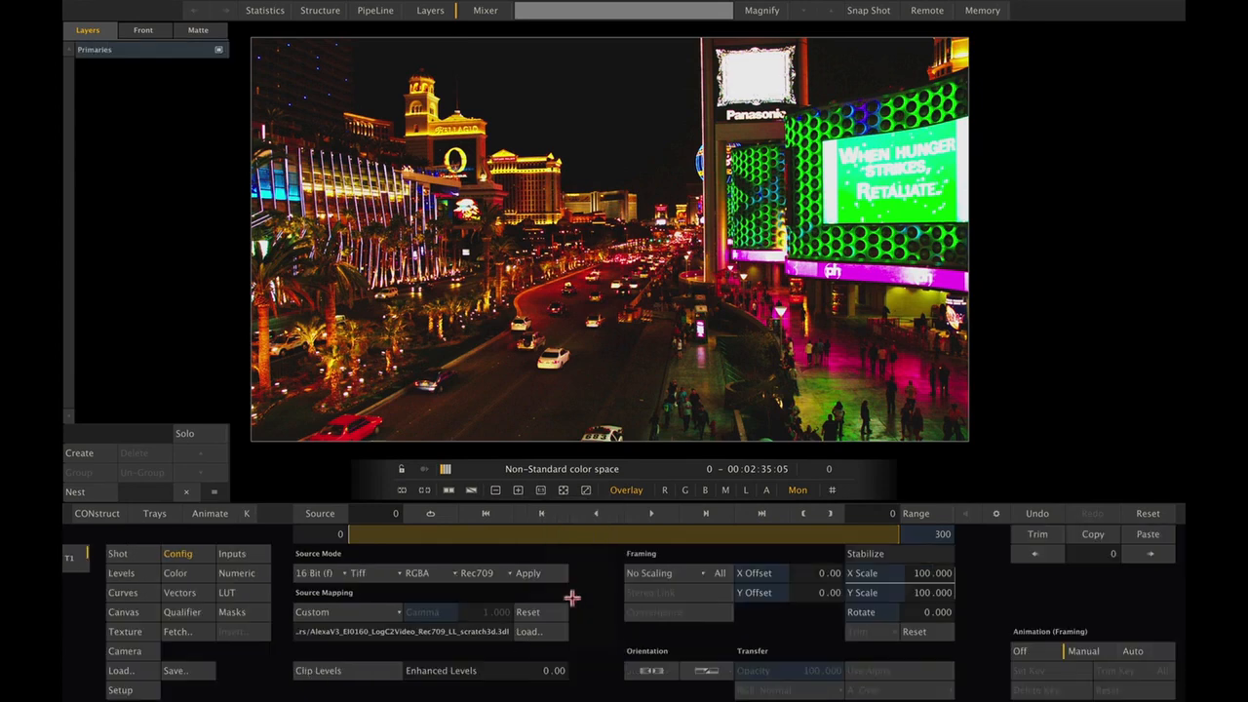
{"action": "left_click", "coordinate": [802, 489]}
{"action": "left_click", "coordinate": [803, 490]}
{"action": "left_click", "coordinate": [799, 489]}
{"action": "left_click", "coordinate": [799, 489]}
{"action": "left_click", "coordinate": [800, 489]}
{"action": "left_click", "coordinate": [800, 490]}
{"action": "left_click", "coordinate": [799, 490]}
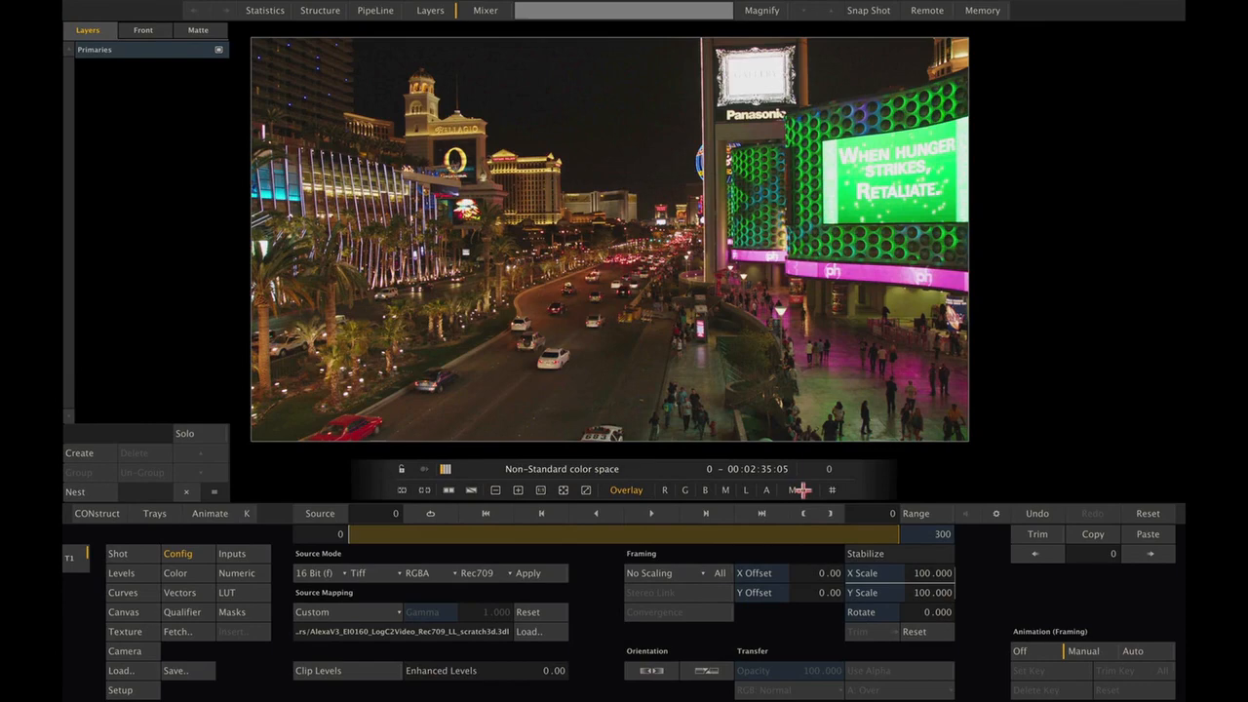
{"action": "left_click", "coordinate": [543, 629]}
{"action": "left_click", "coordinate": [148, 234]}
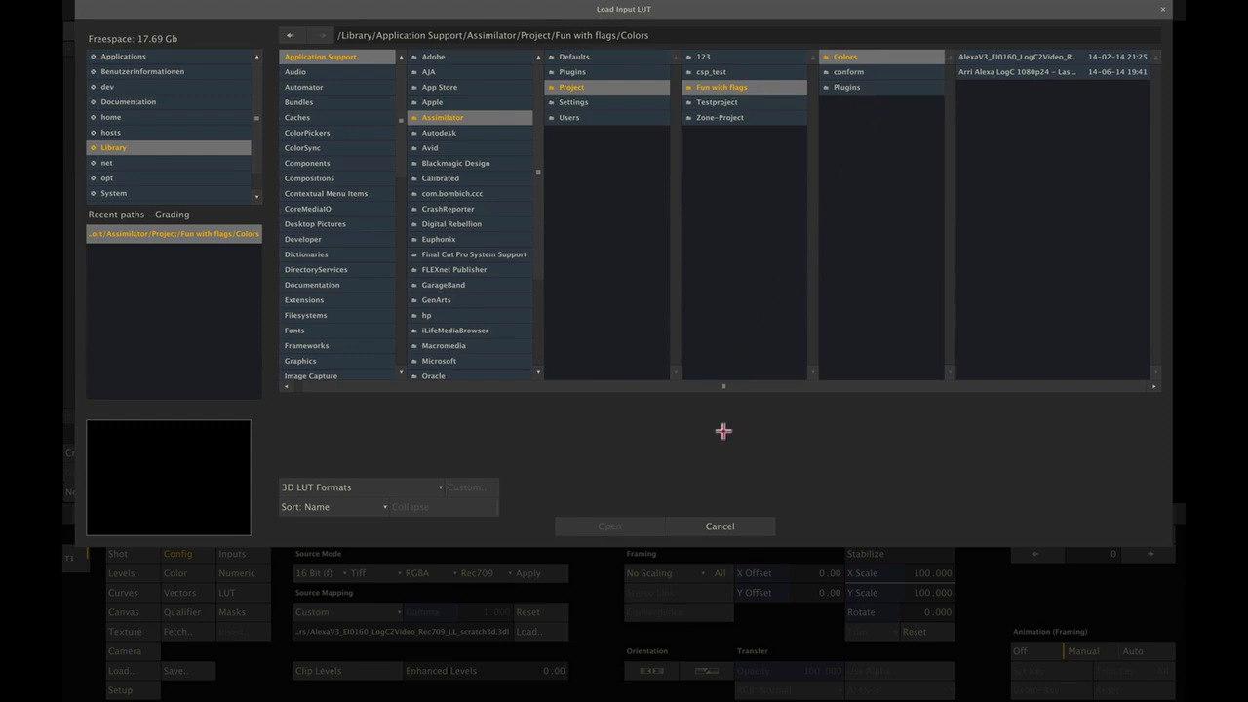
{"action": "left_click", "coordinate": [730, 523]}
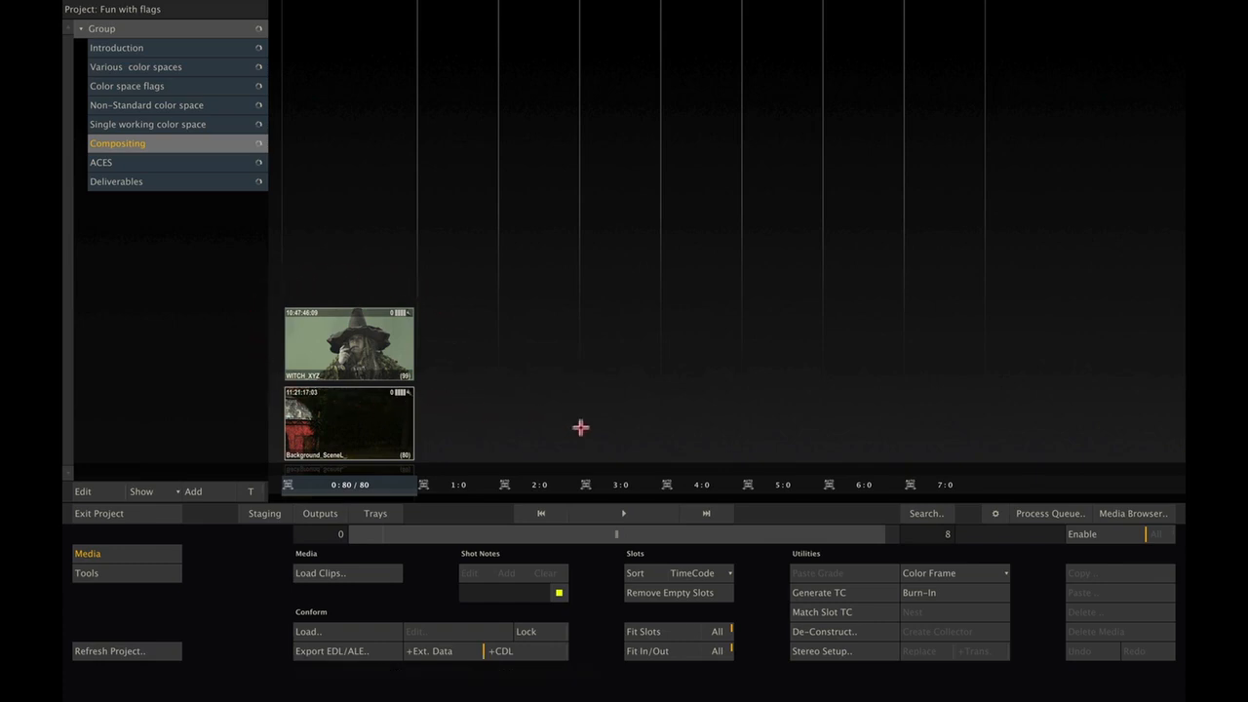
- Open the Compositing construct in the player and check the Background_SceneL_ clip's color space in its source settings and metadata
{"action": "left_click", "coordinate": [629, 513]}
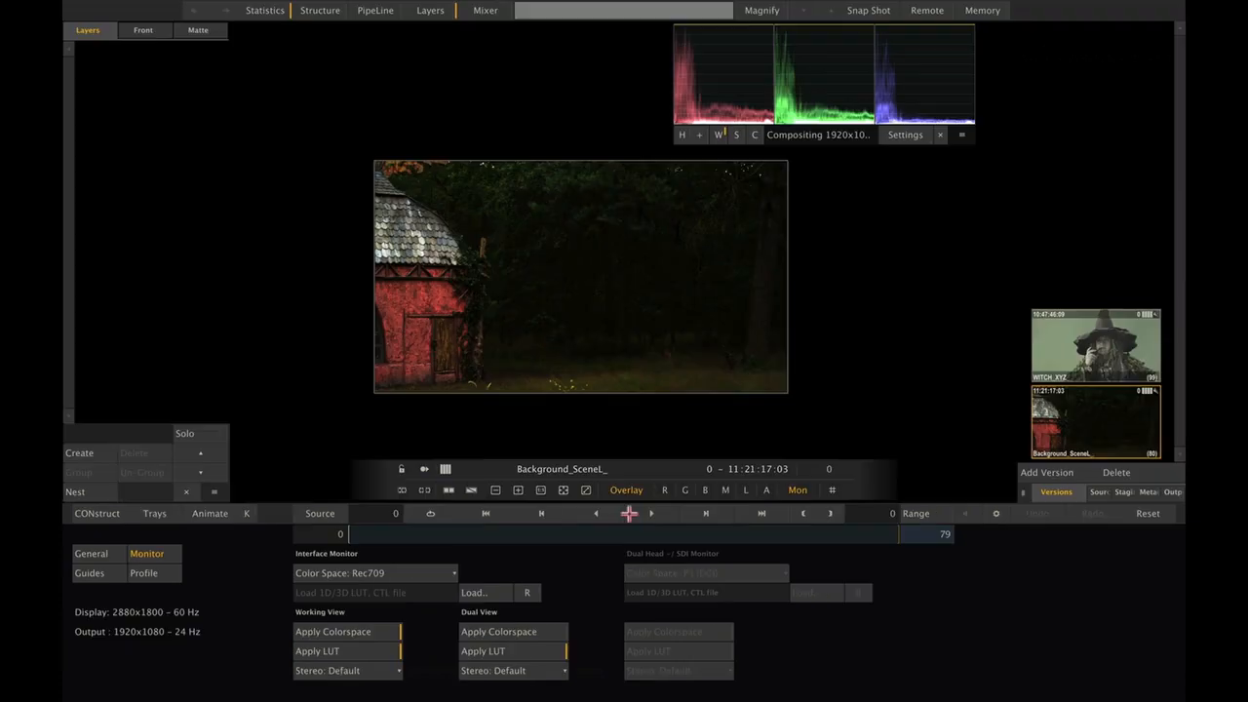
{"action": "right_click", "coordinate": [537, 575]}
{"action": "left_click", "coordinate": [543, 605]}
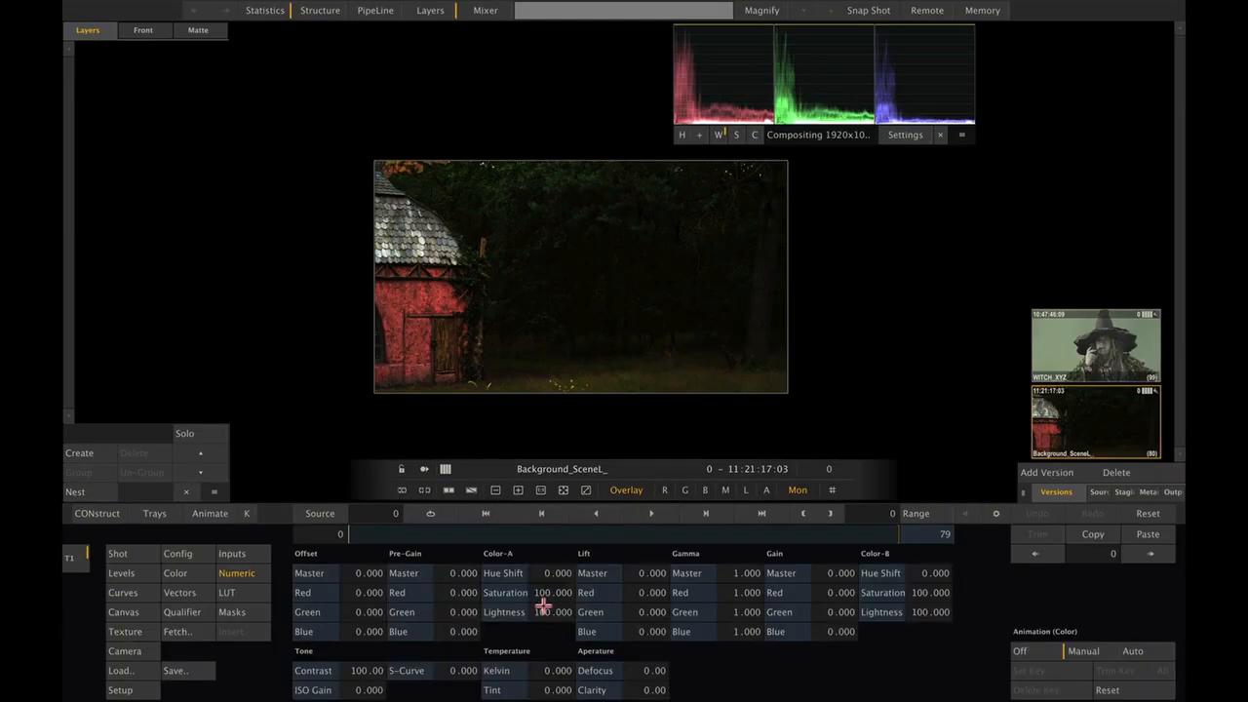
{"action": "left_click", "coordinate": [179, 552]}
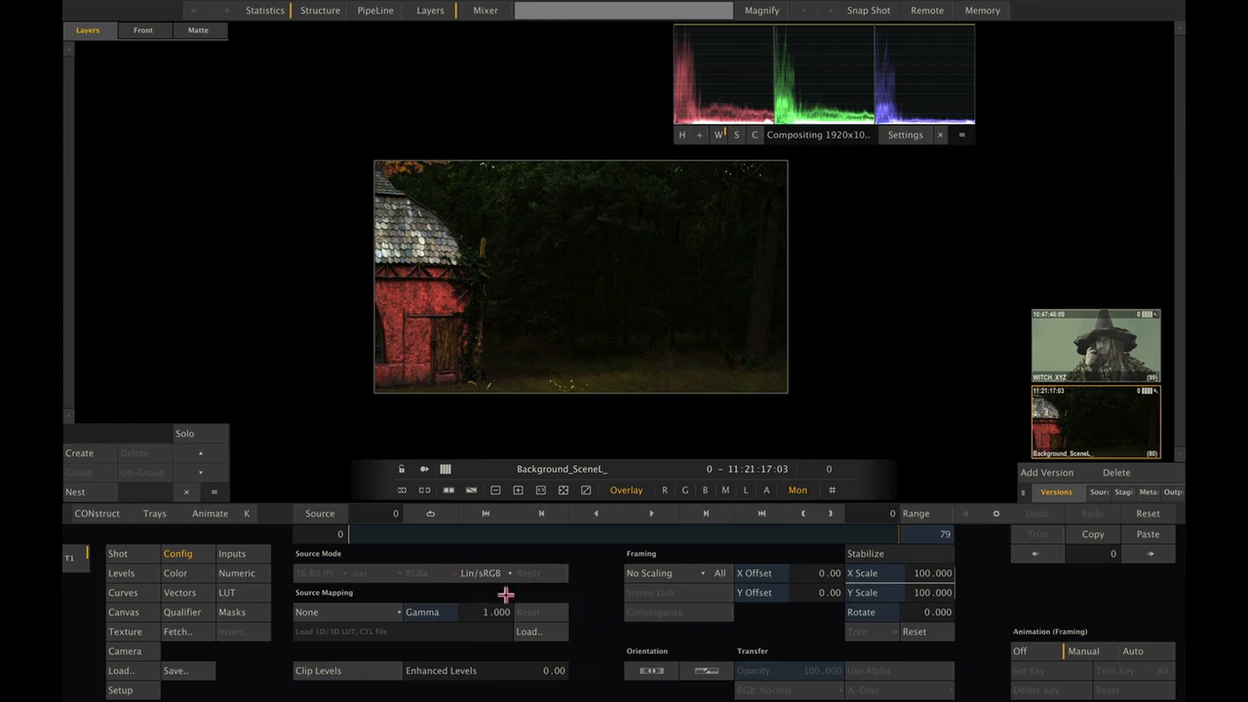
{"action": "left_click", "coordinate": [1149, 492]}
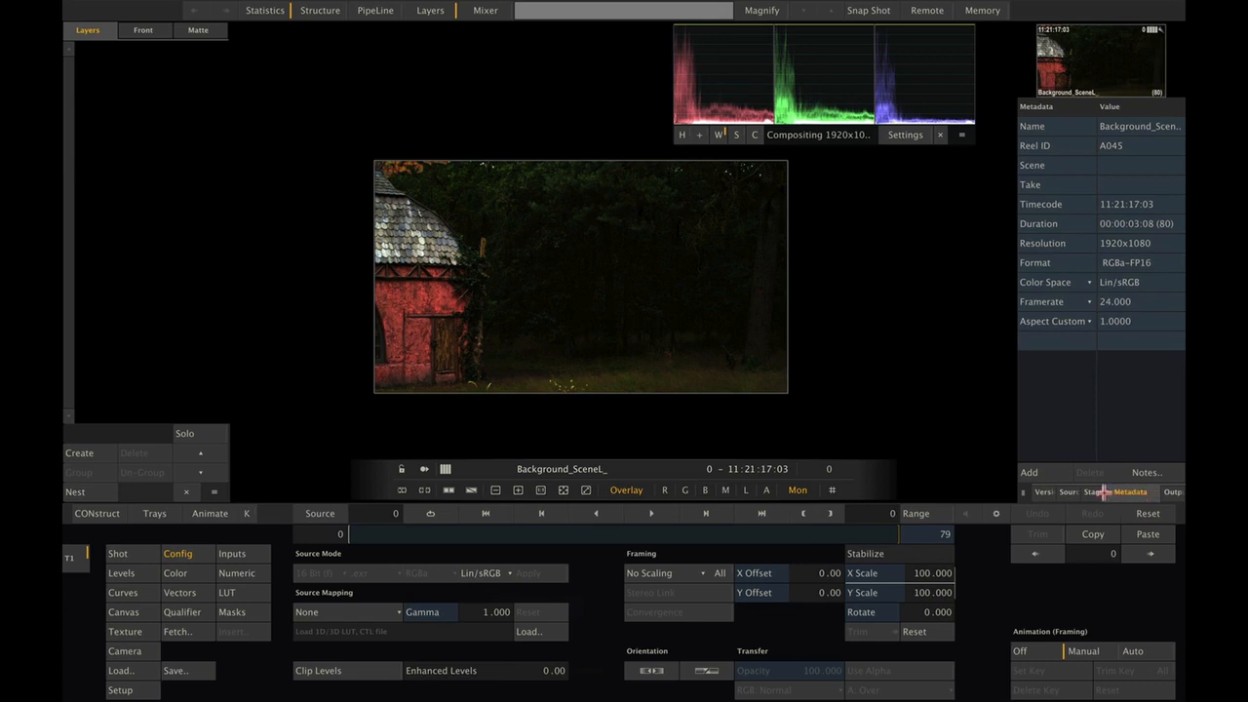
{"action": "left_click", "coordinate": [1045, 492]}
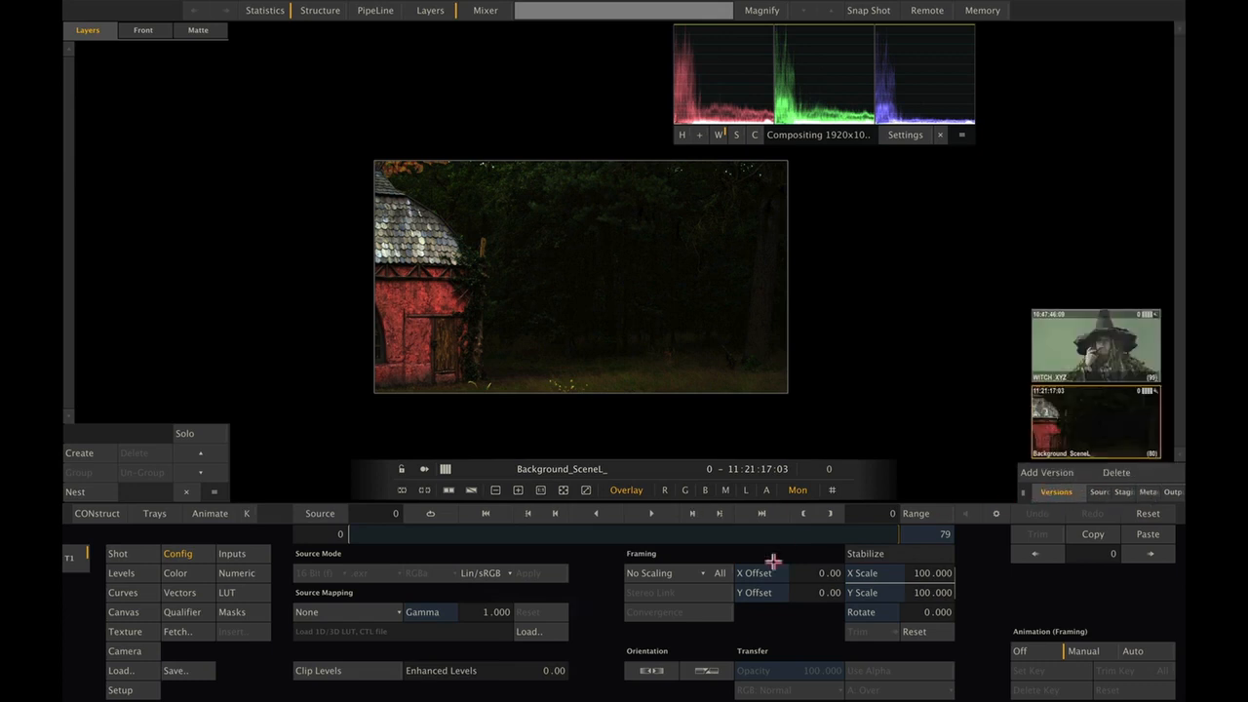
- Set the source color space of the Background_SceneL_ clip to Scene Linear and of the WITCH_XYZ_ clip to XYZ (DCI)
{"action": "left_click", "coordinate": [477, 573]}
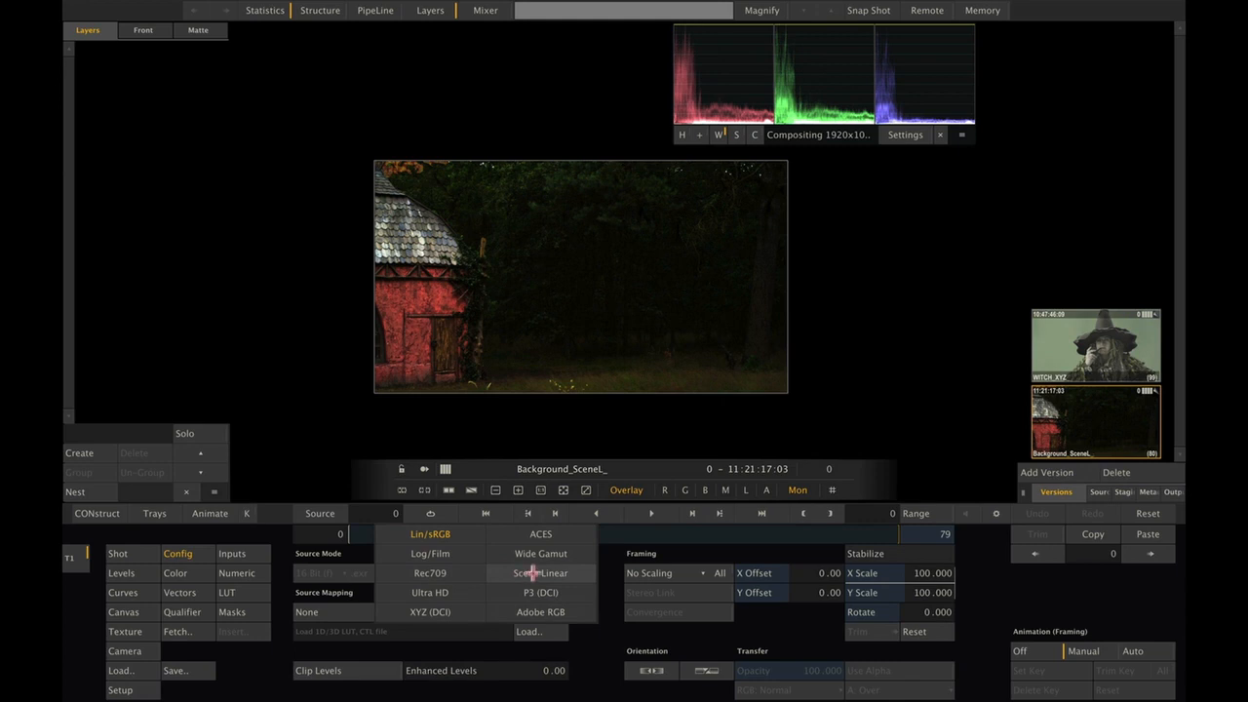
{"action": "left_click", "coordinate": [568, 573]}
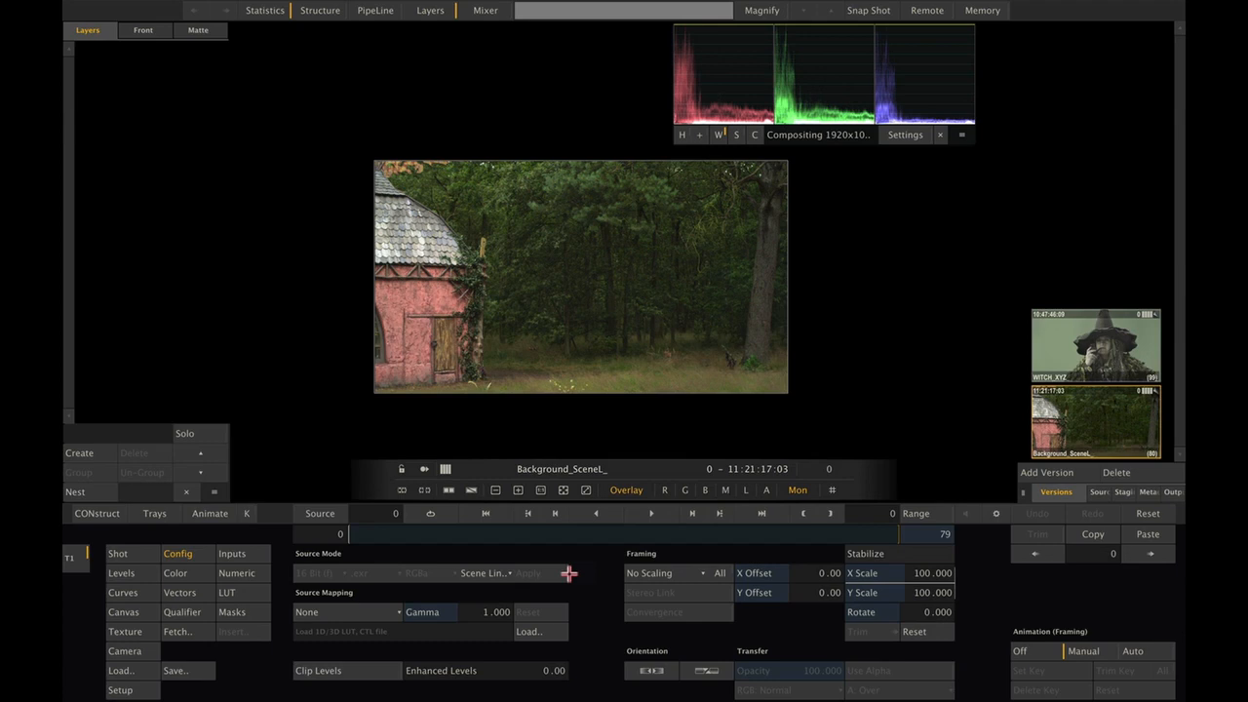
{"action": "left_click", "coordinate": [1098, 341]}
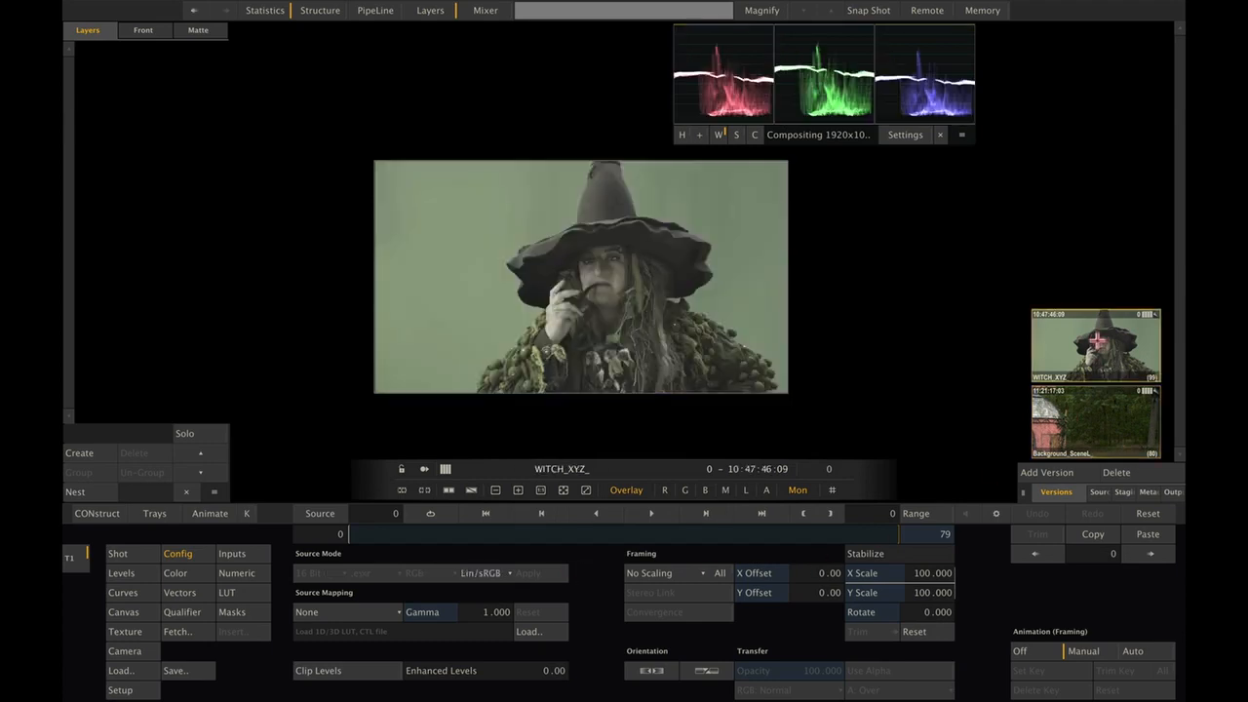
{"action": "left_click", "coordinate": [481, 572]}
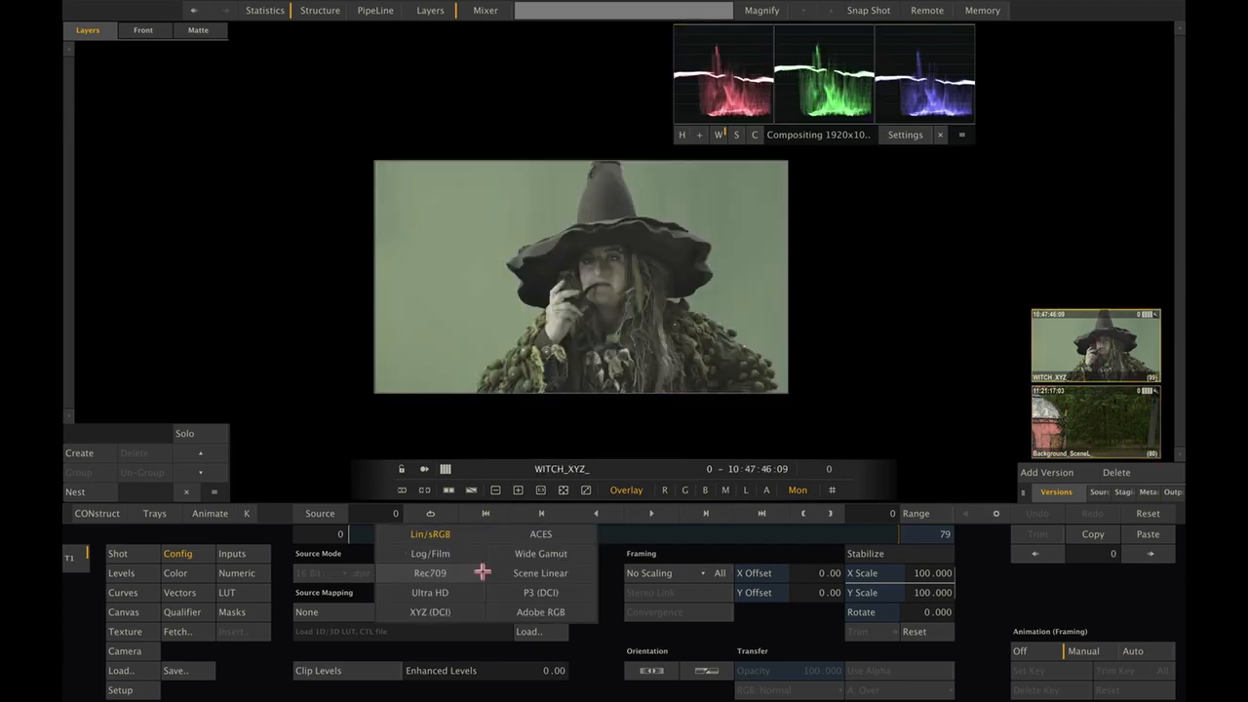
{"action": "left_click", "coordinate": [430, 611]}
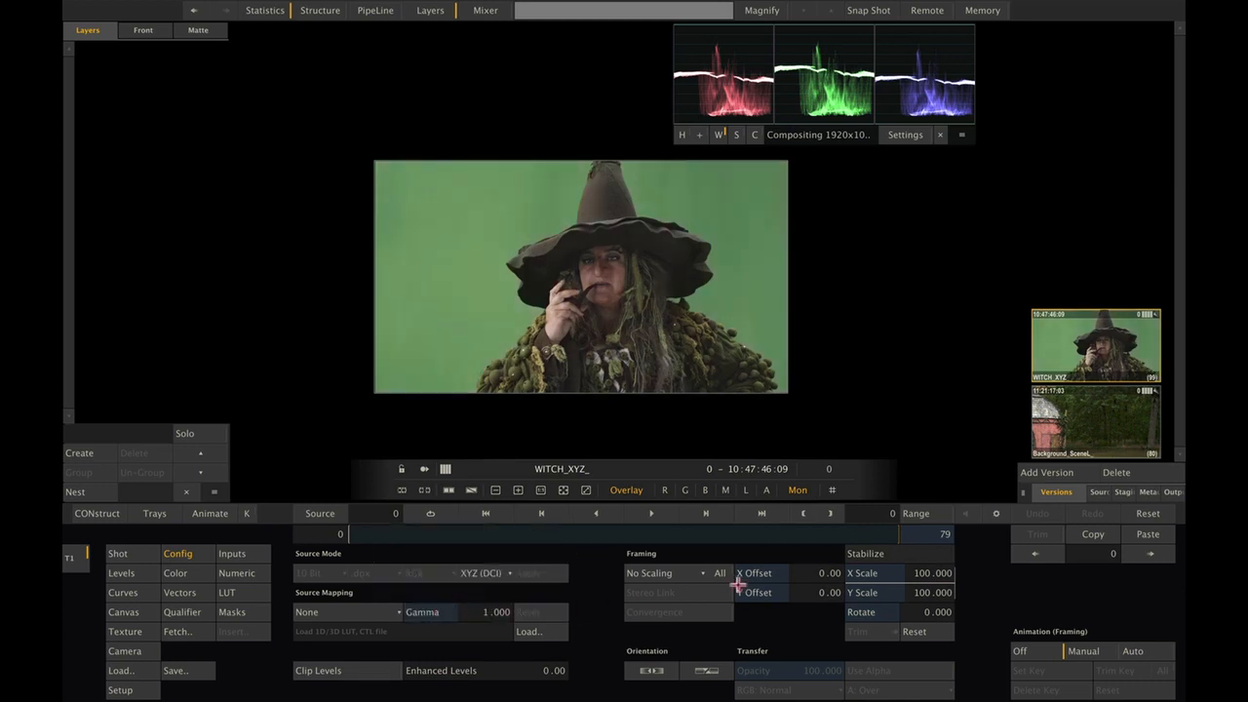
- Compare the Background_SceneL_ and WITCH_XYZ_ versions by switching between them
{"action": "left_click", "coordinate": [1117, 426]}
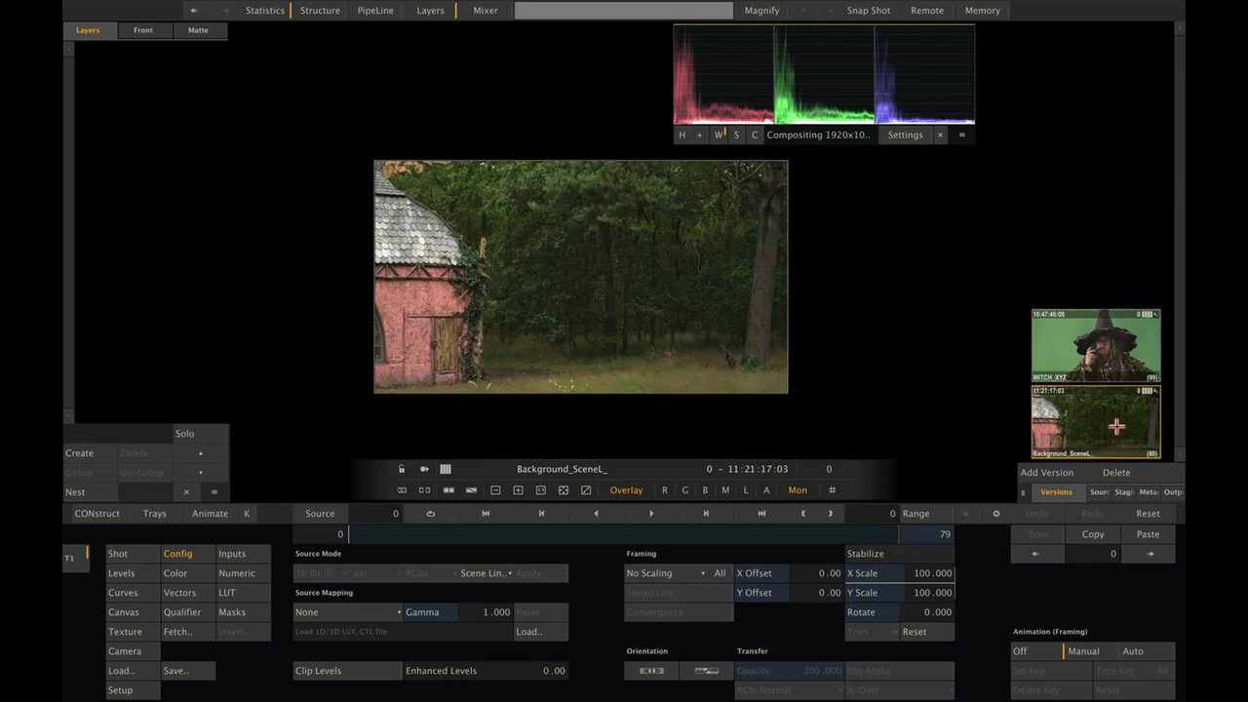
{"action": "left_click", "coordinate": [1102, 351]}
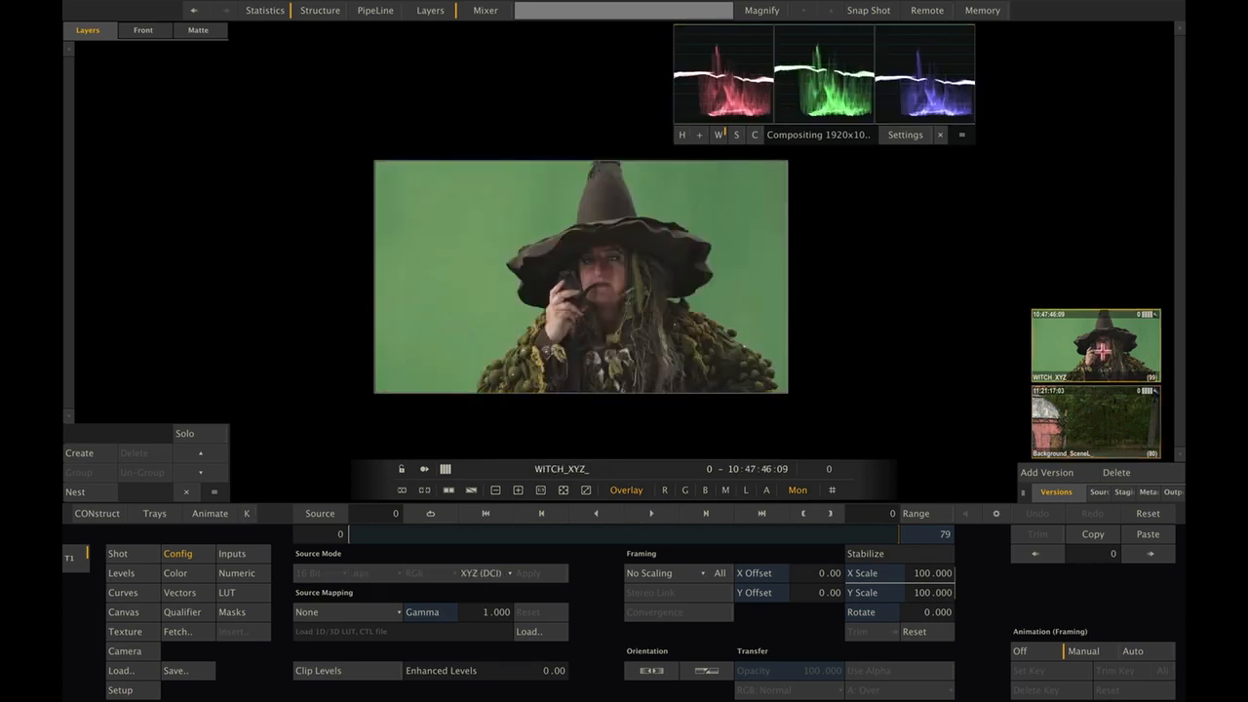
{"action": "left_click", "coordinate": [1088, 421]}
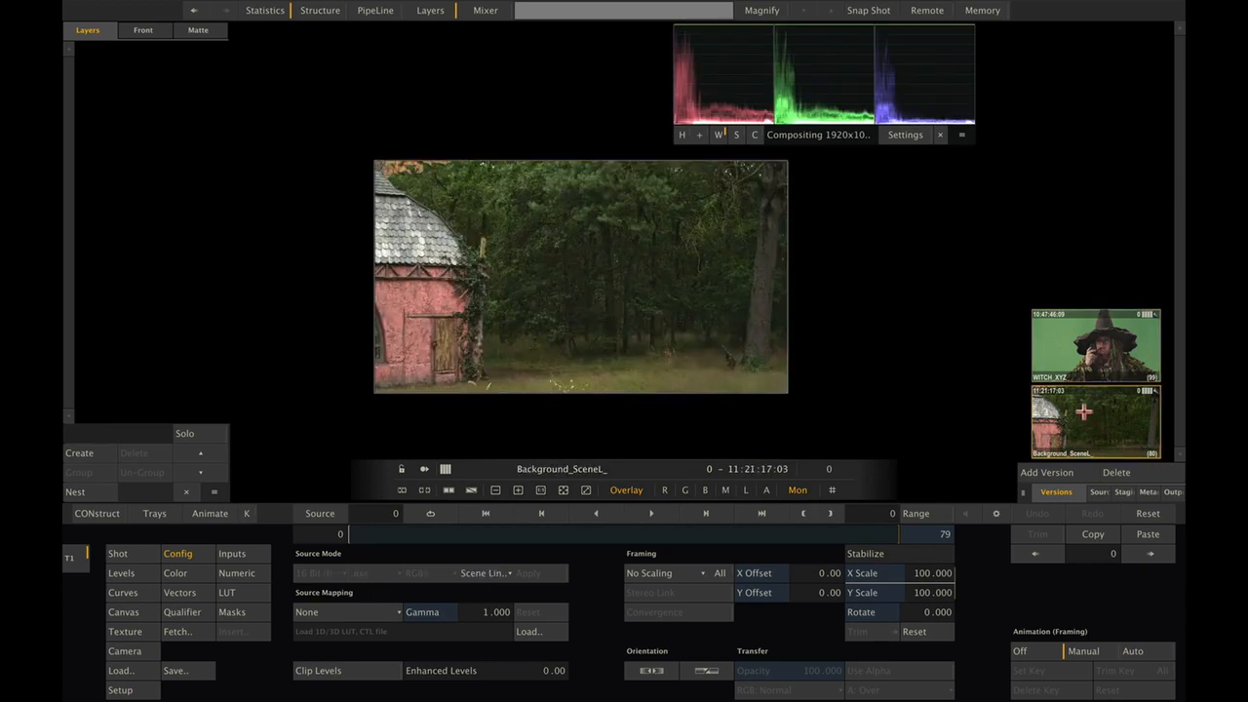
- Add WITCH_XYZ_ as a layer over Background_SceneL_, try XYZ (DCI) as the background's source color space, and hide the layer to inspect the background
{"action": "left_click_drag", "start_coordinate": [1101, 346], "coordinate": [587, 249]}
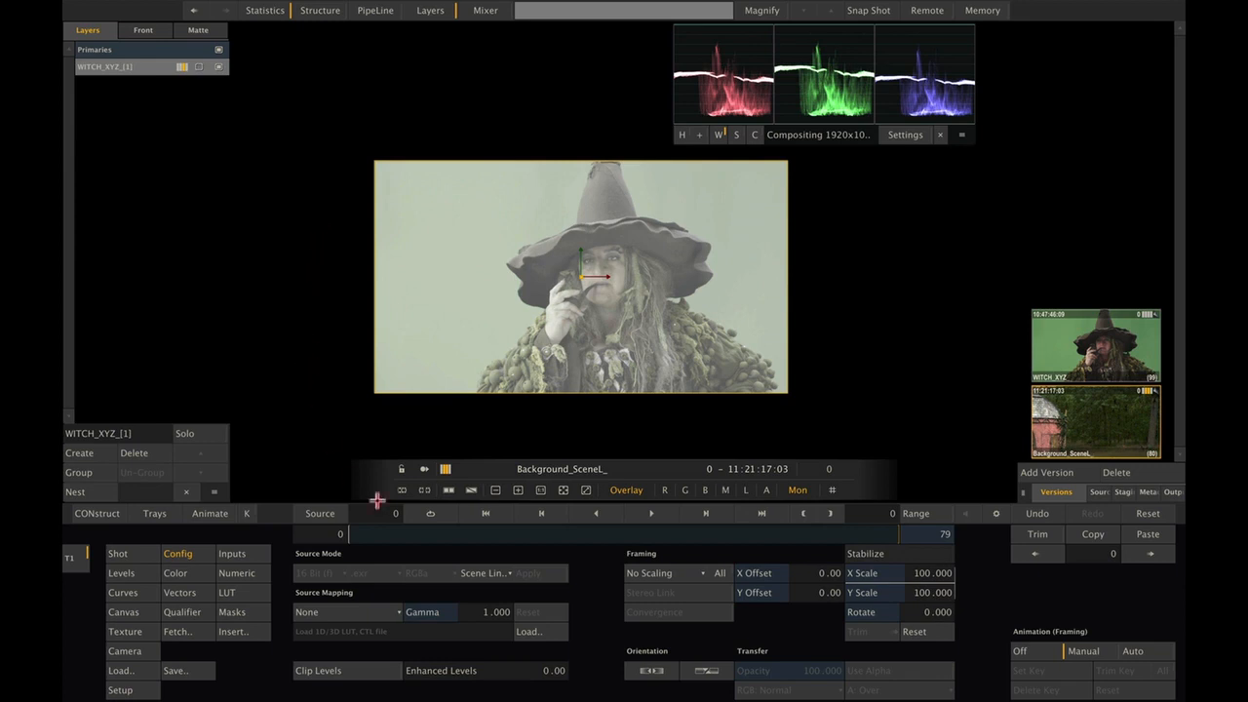
{"action": "left_click", "coordinate": [485, 570]}
{"action": "left_click", "coordinate": [484, 571]}
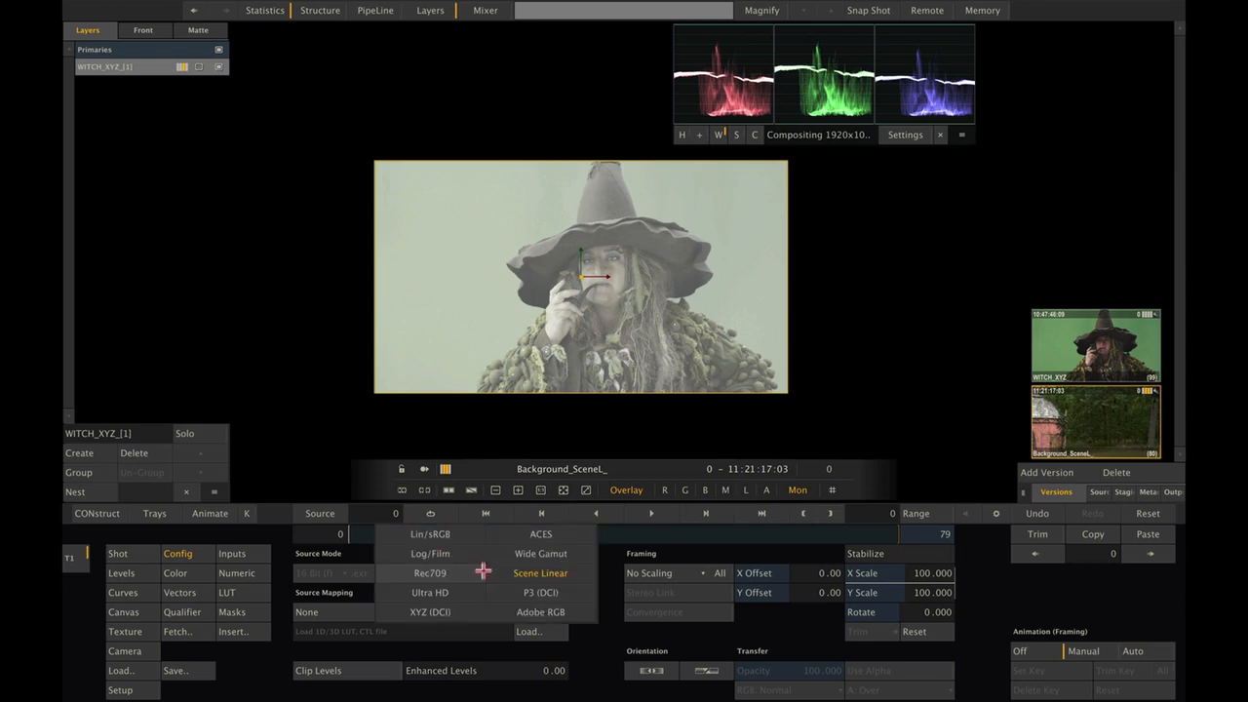
{"action": "left_click", "coordinate": [444, 611]}
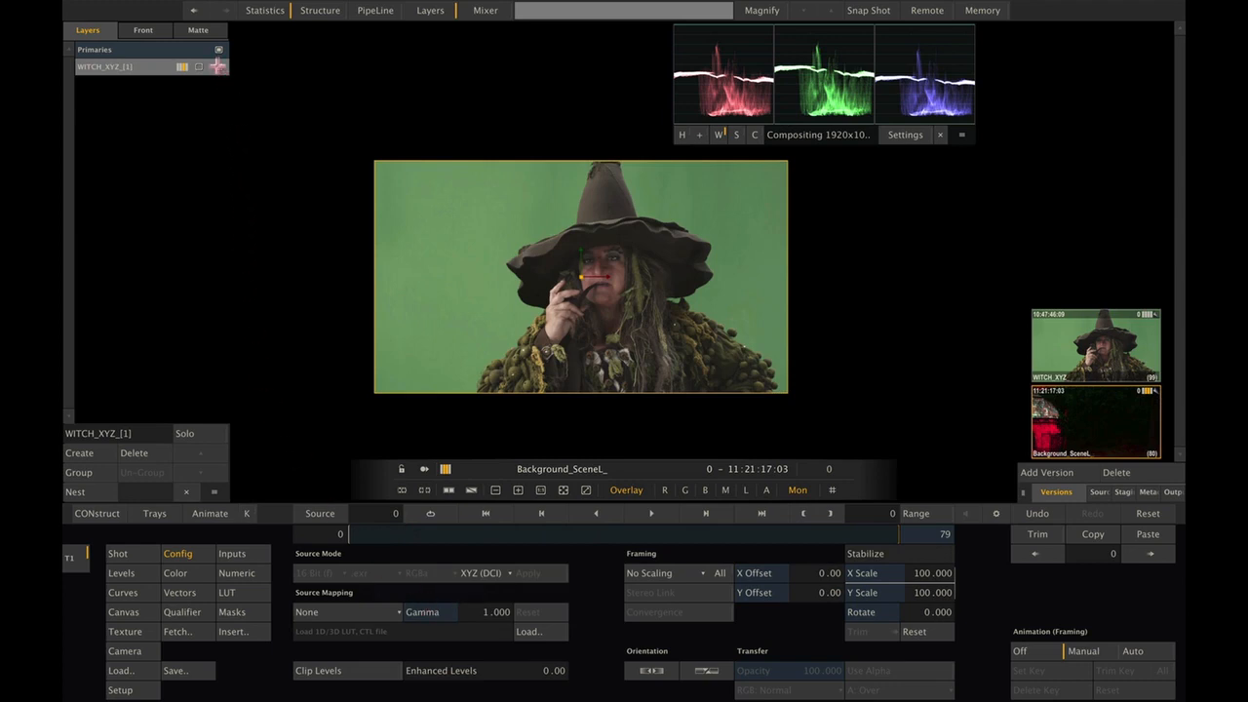
{"action": "left_click", "coordinate": [218, 66]}
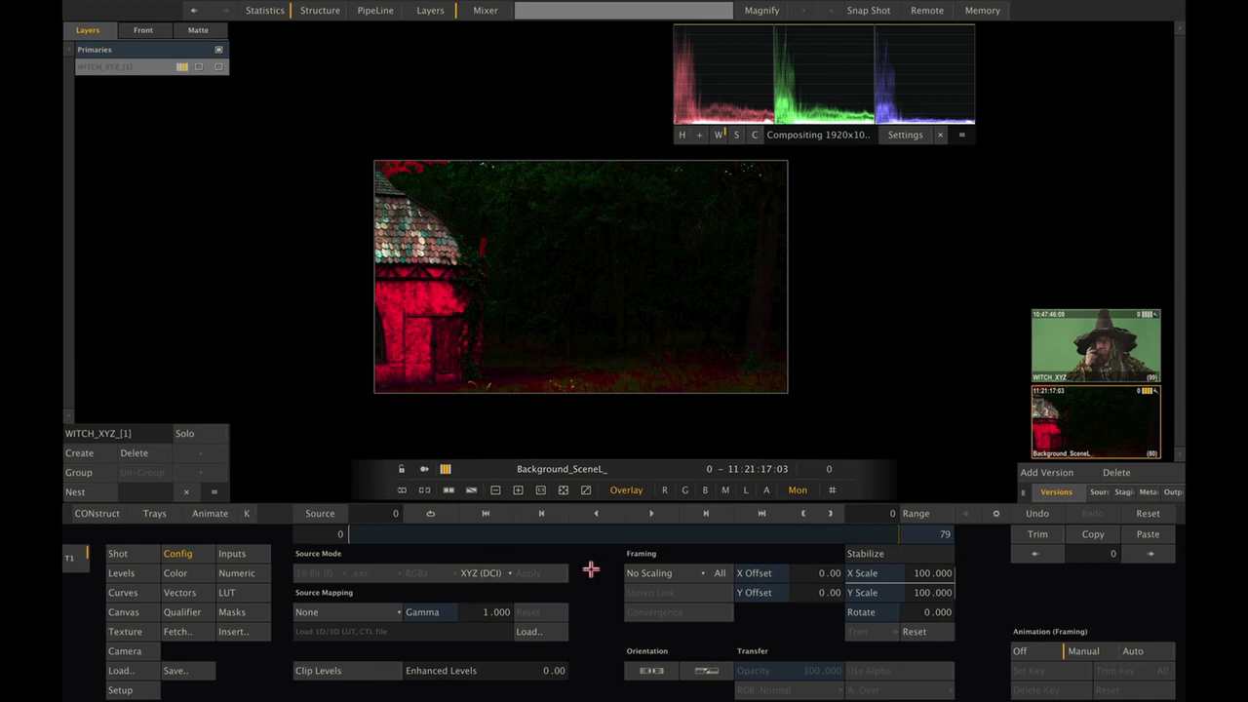
- Set the Background_SceneL_ clip's source color space to Scene Linear and delete the WITCH_XYZ_ layer
{"action": "left_click", "coordinate": [491, 572]}
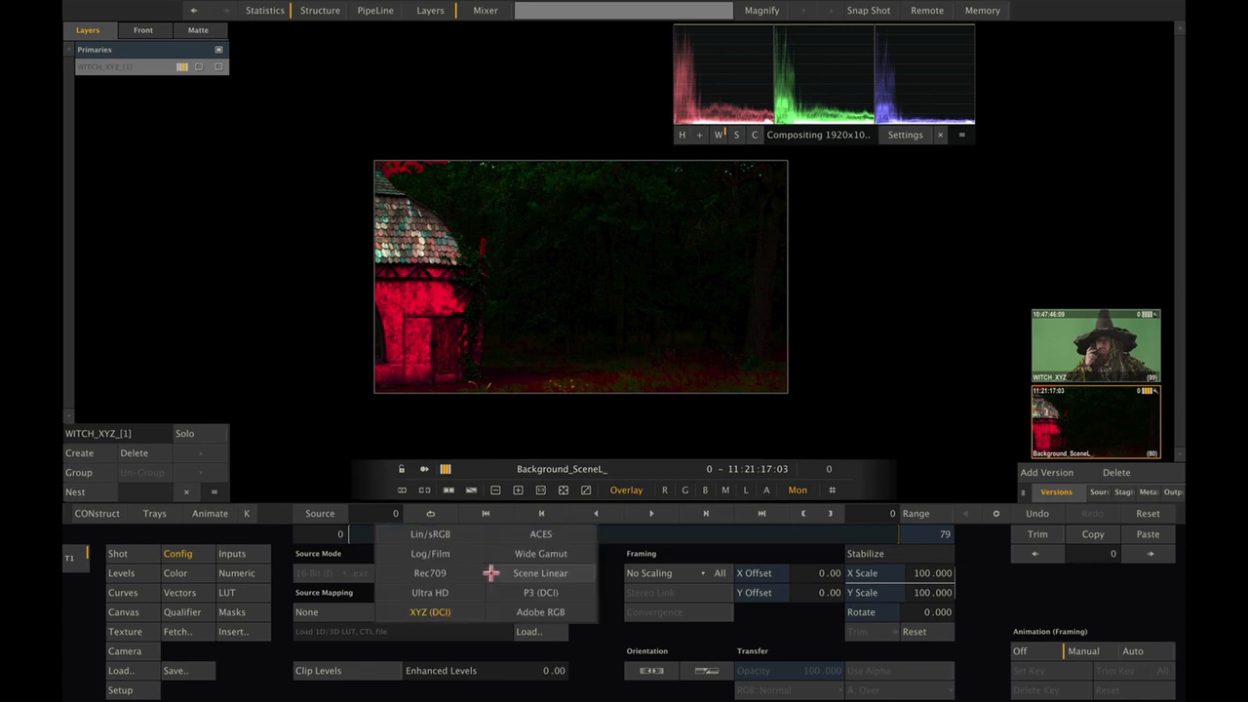
{"action": "left_click", "coordinate": [575, 577]}
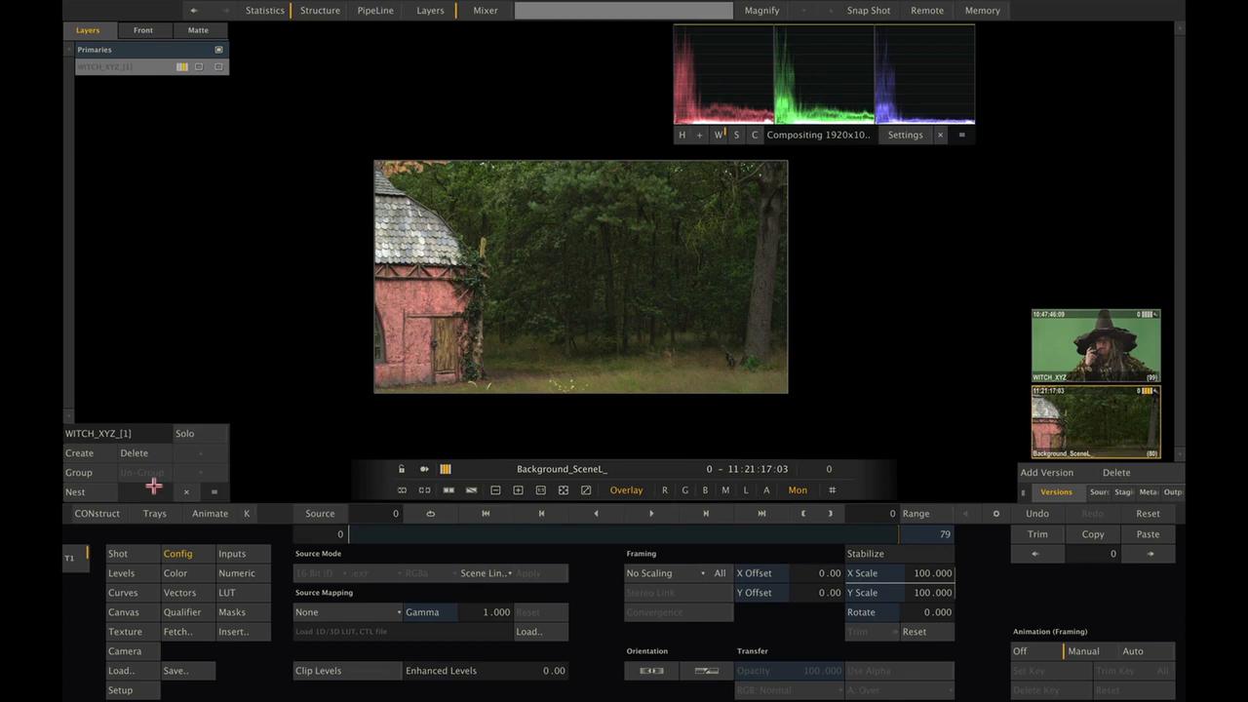
{"action": "left_click", "coordinate": [132, 452]}
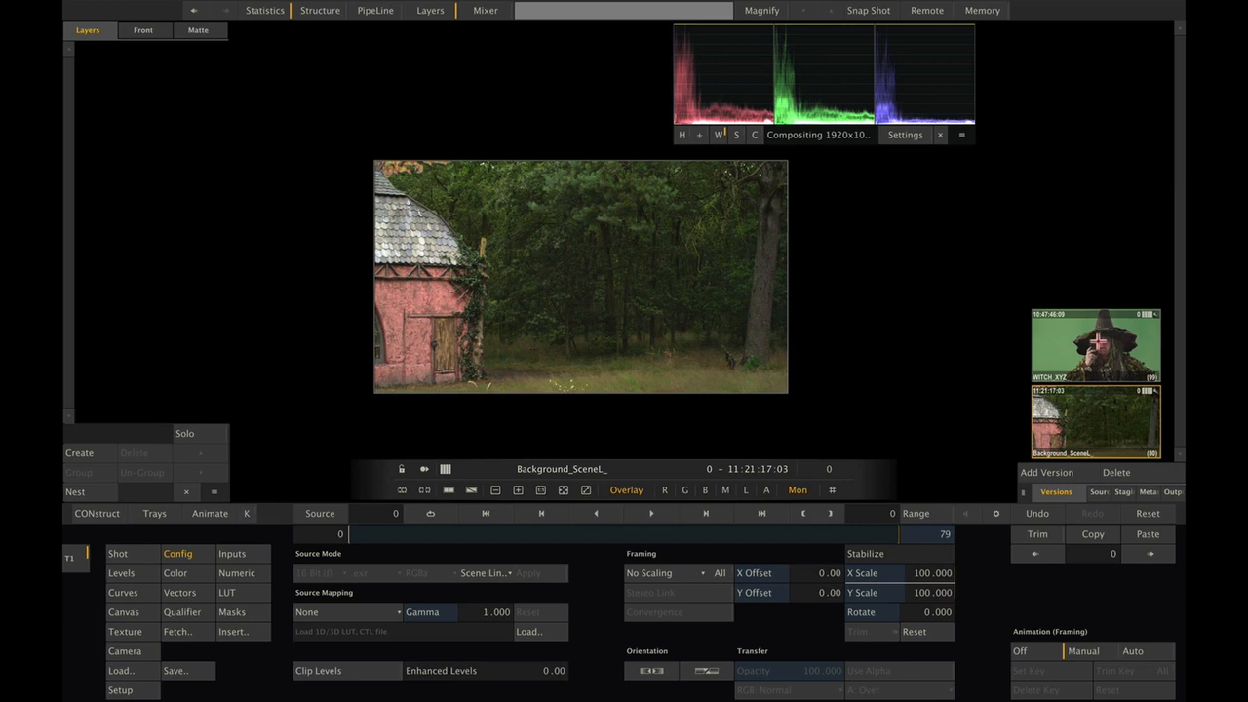
- Nest the WITCH_XYZ_ version in a new parent node
{"action": "left_click", "coordinate": [1097, 343]}
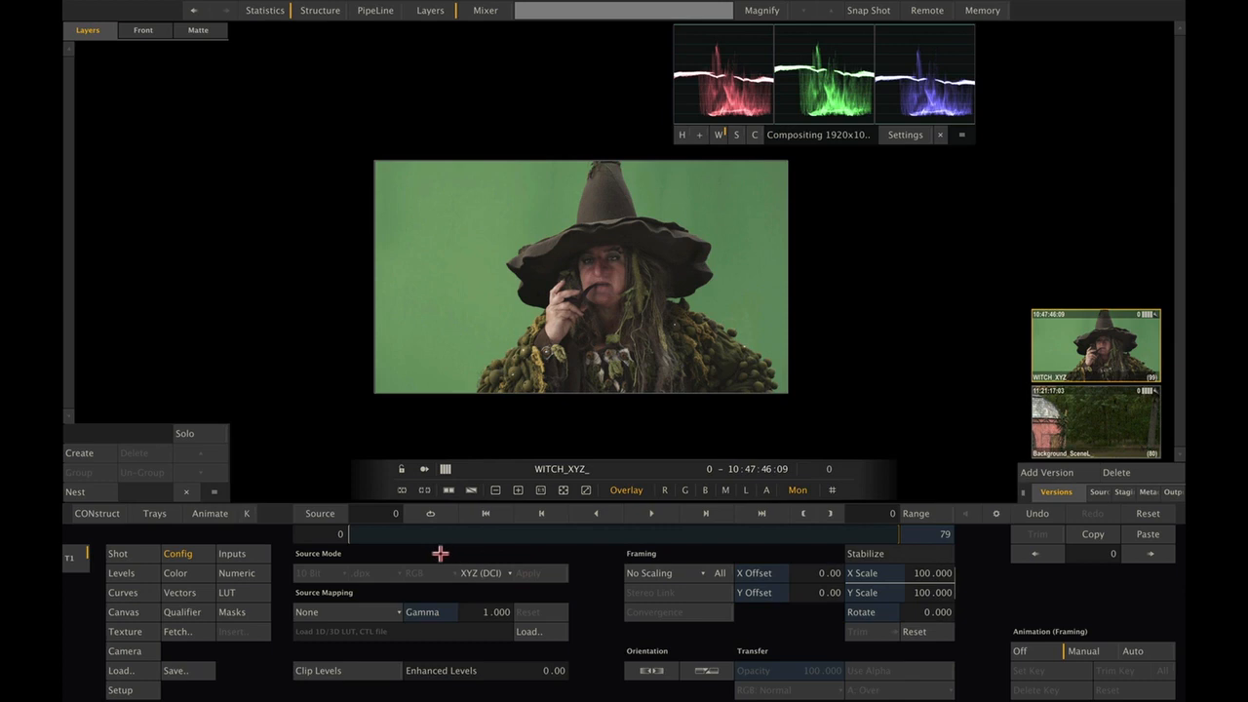
{"action": "left_click", "coordinate": [75, 490]}
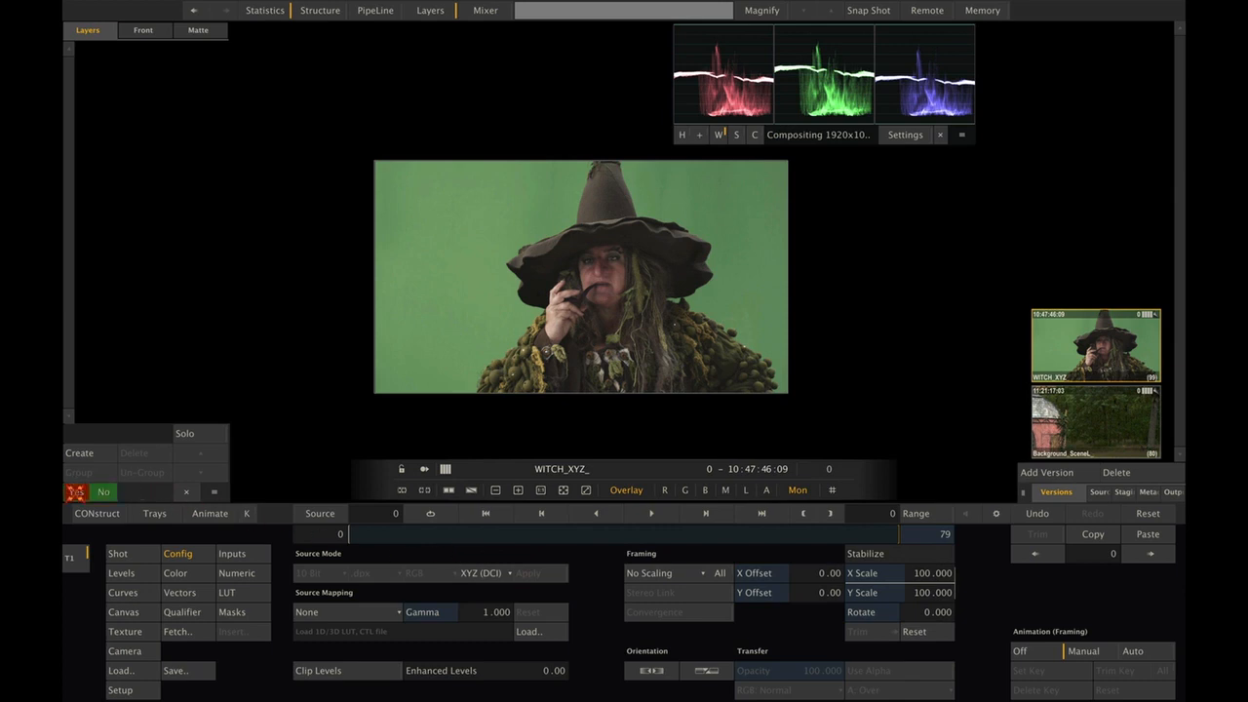
{"action": "left_click", "coordinate": [75, 491]}
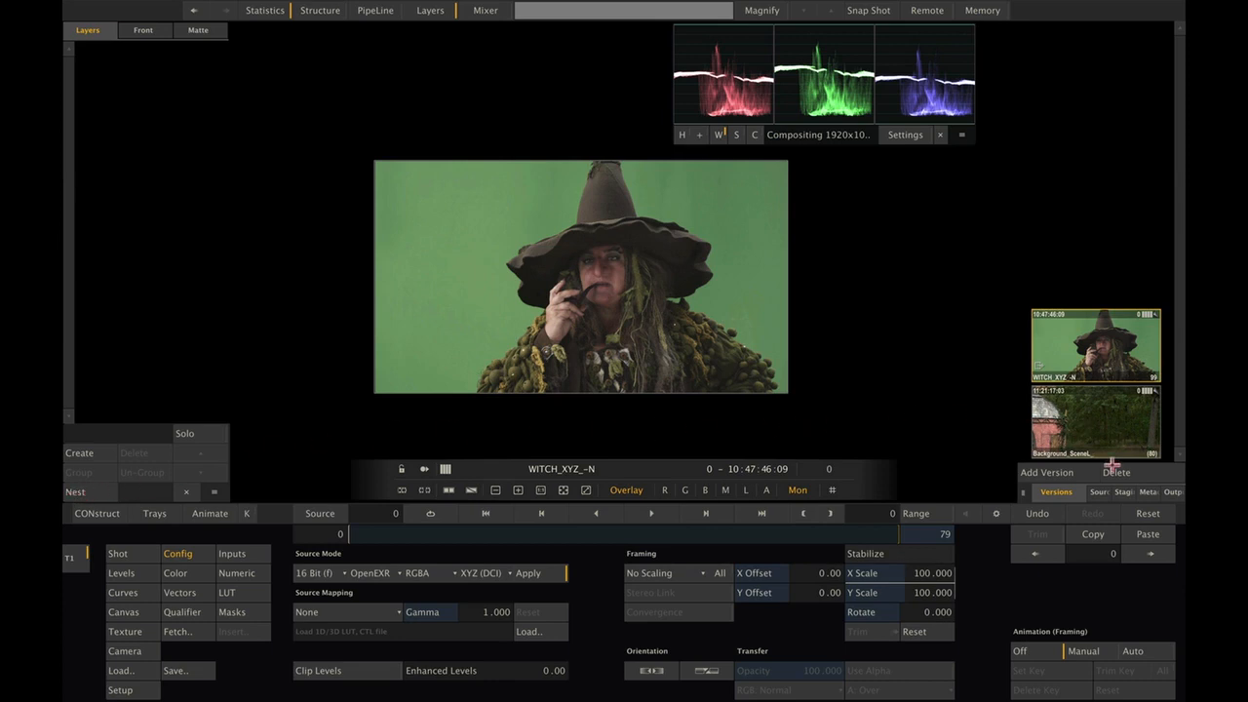
- Compare the source mode settings of the WITCH_XYZ_ nest node and its original source clip in the source tree
{"action": "left_click", "coordinate": [1098, 493]}
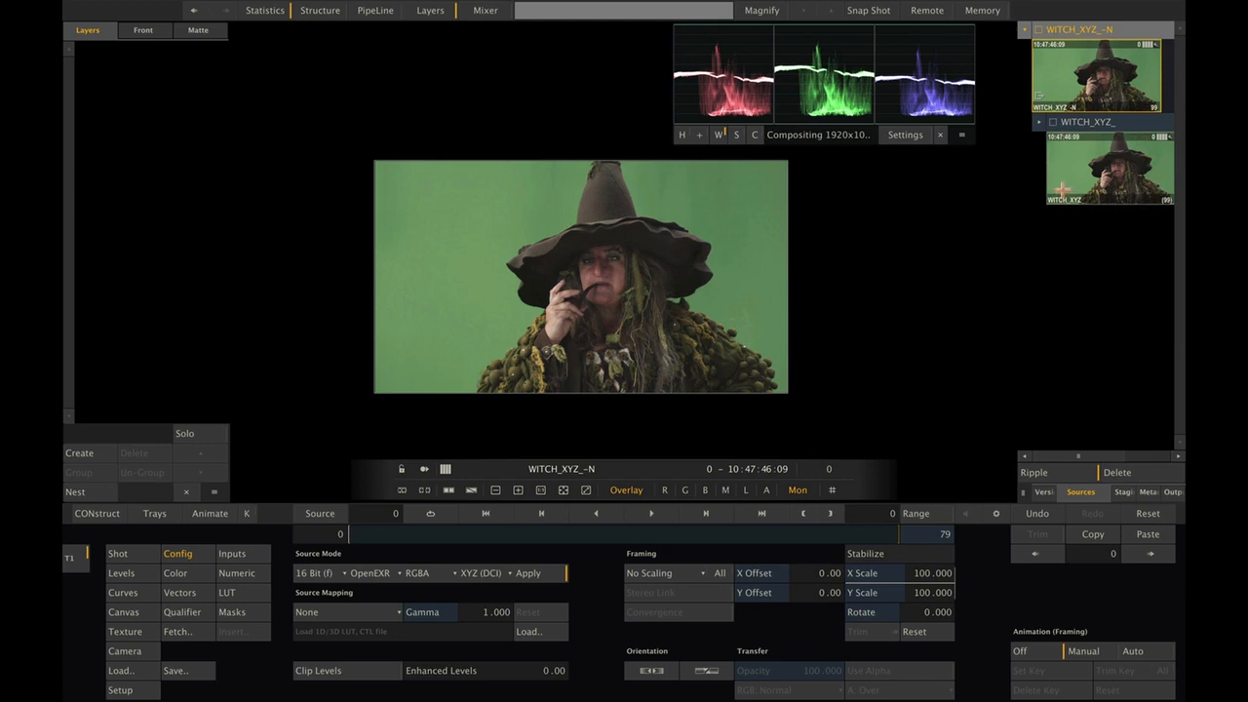
{"action": "left_click", "coordinate": [1120, 169]}
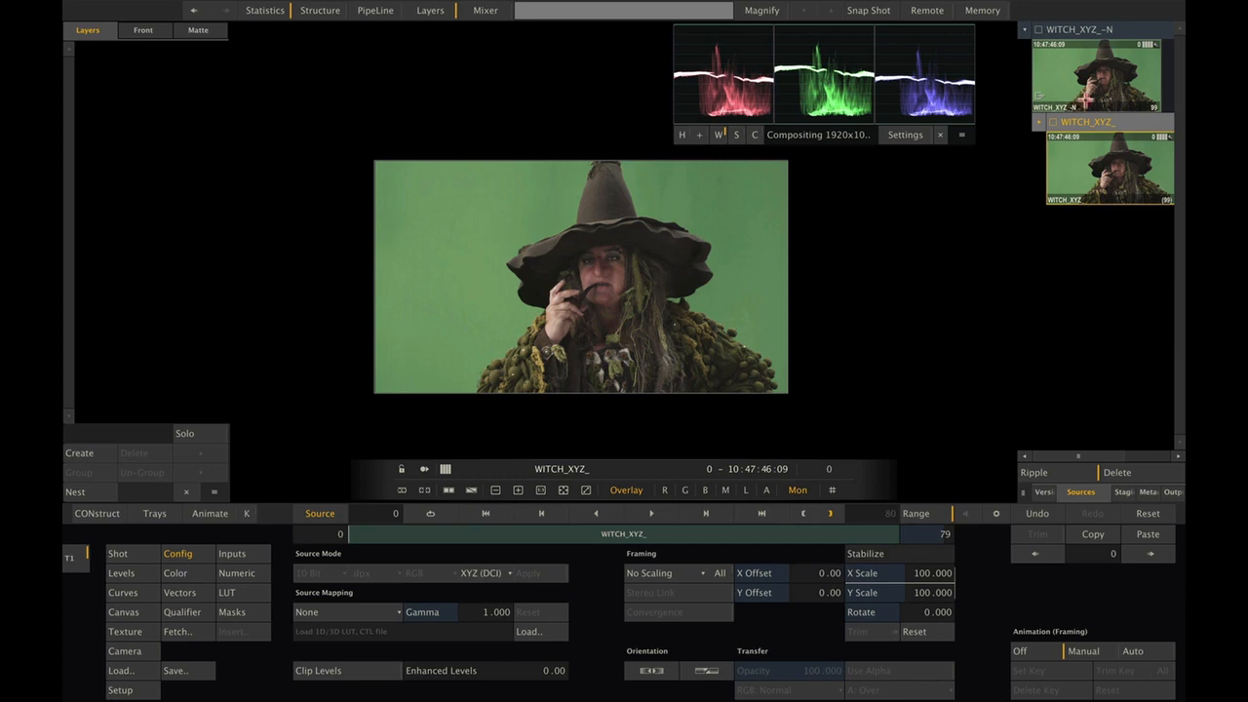
{"action": "left_click", "coordinate": [1103, 75]}
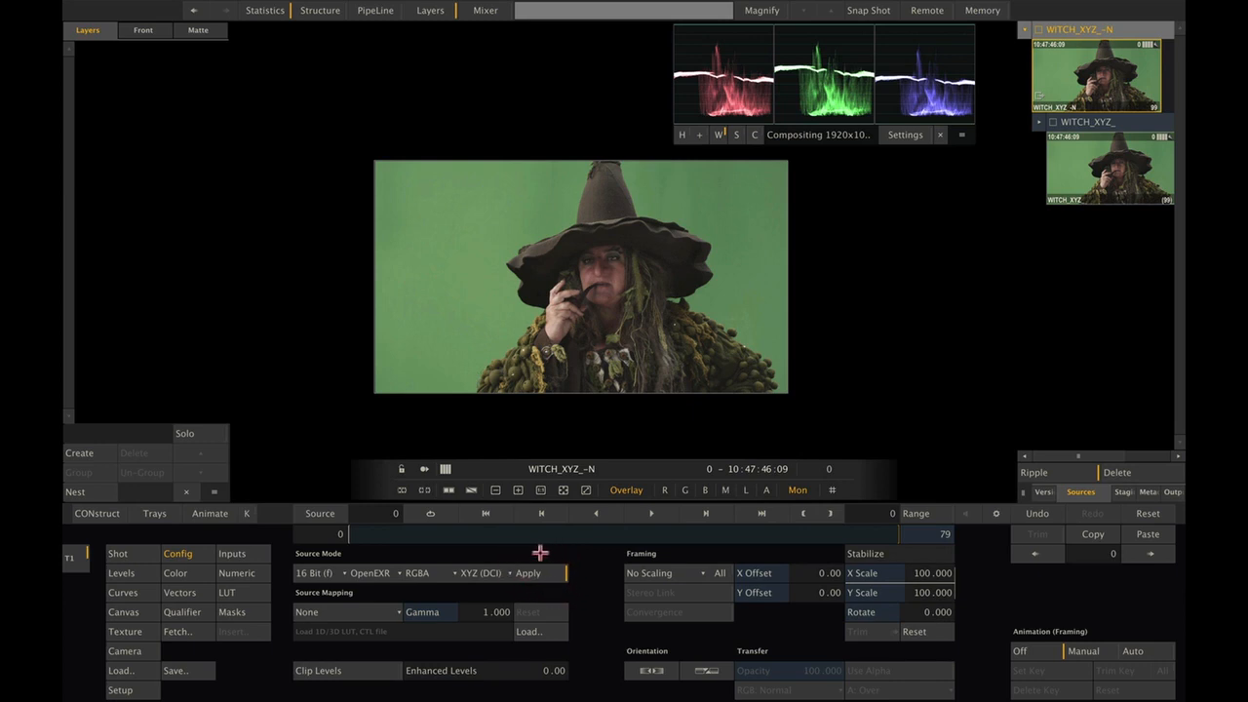
{"action": "left_click", "coordinate": [1089, 164]}
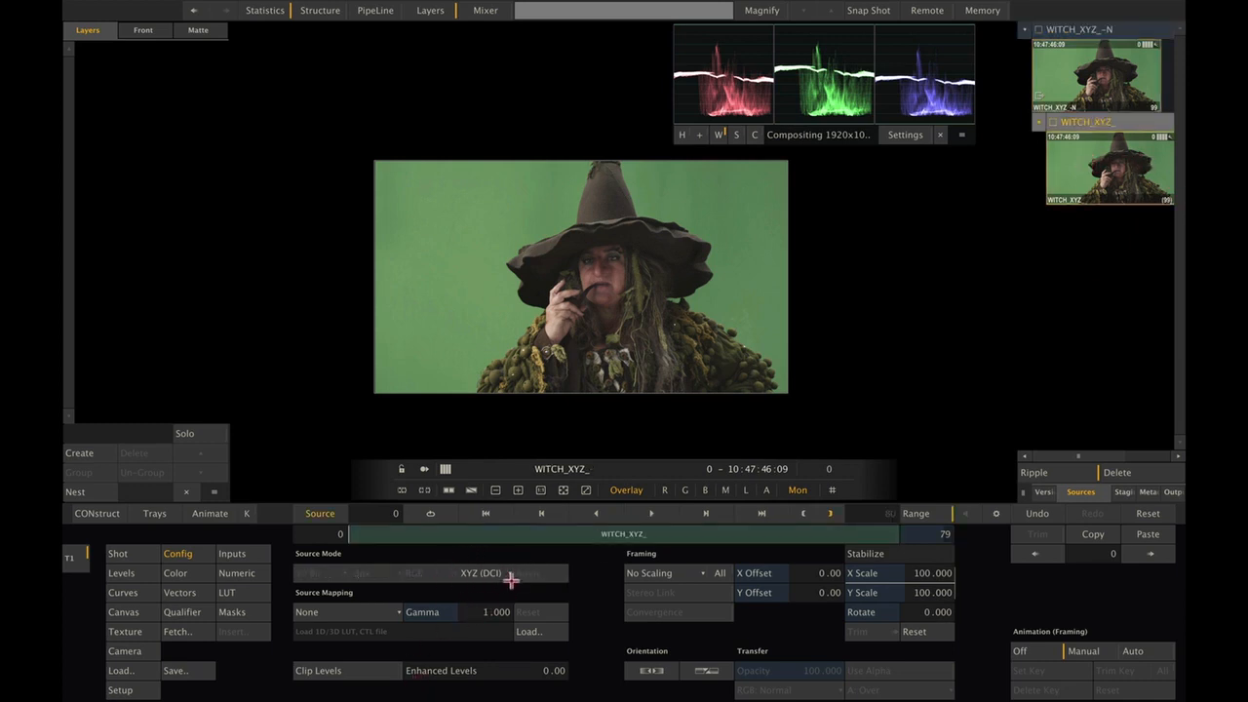
- Set the color space of the WITCH_XYZ_ nest node to Scene Linear
{"action": "left_click", "coordinate": [1040, 97]}
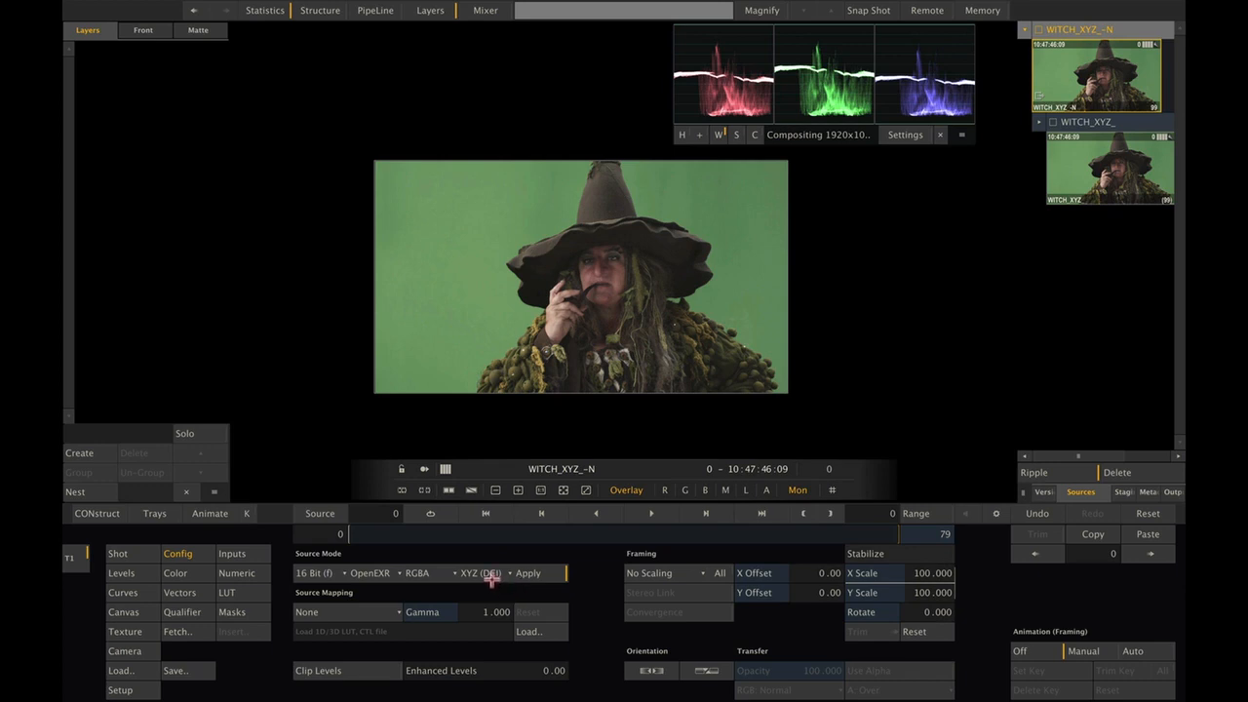
{"action": "left_click", "coordinate": [489, 573]}
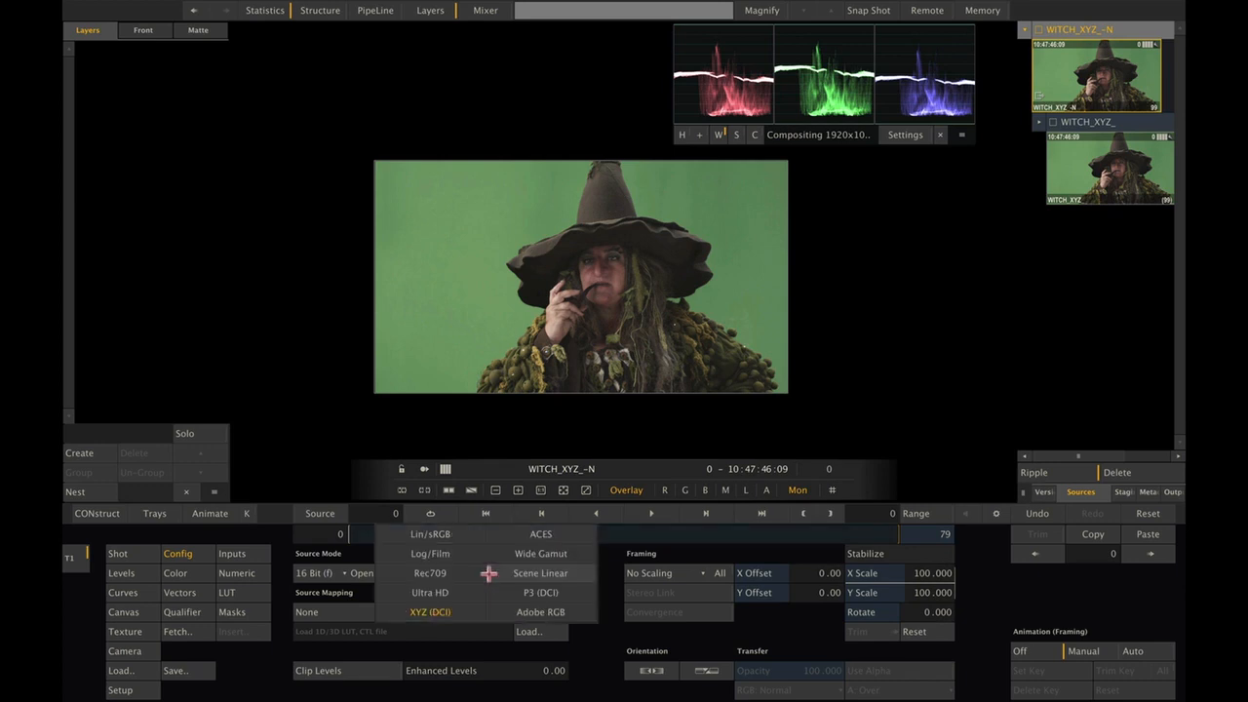
{"action": "left_click", "coordinate": [579, 575]}
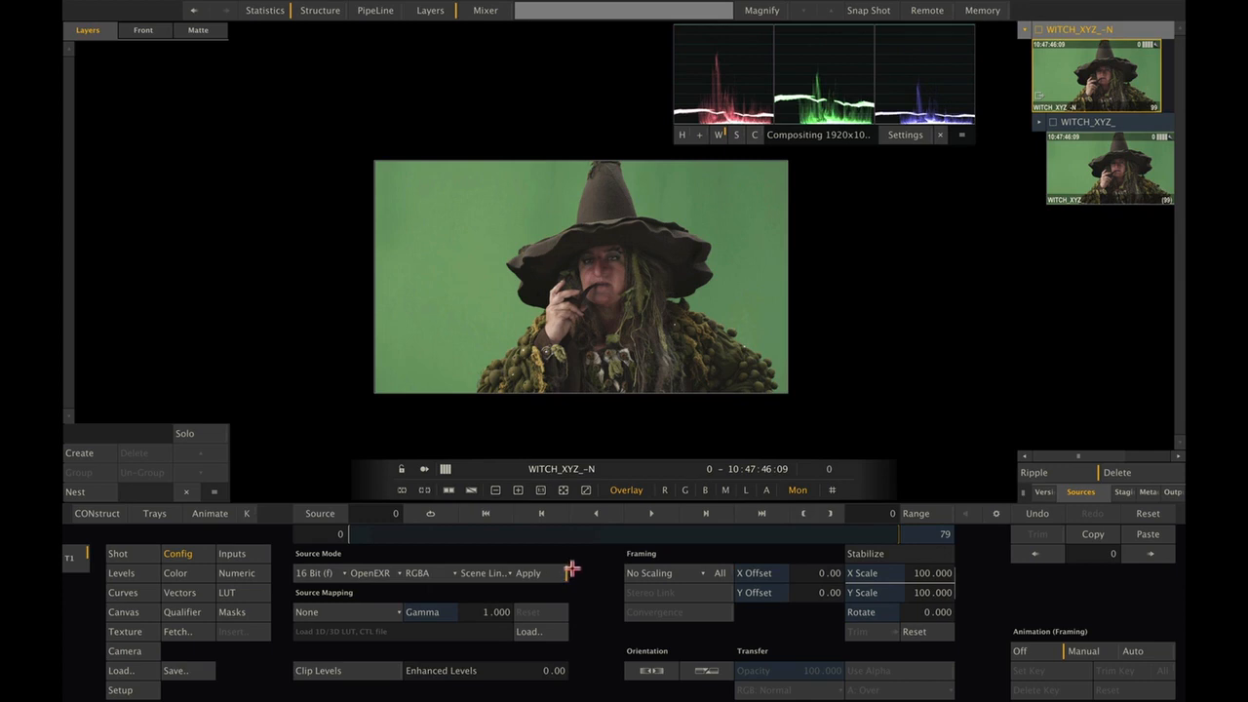
- Check the Interface Monitor color space setting, and compare the waveforms of the original witch clip and its nest node
{"action": "right_click", "coordinate": [585, 570]}
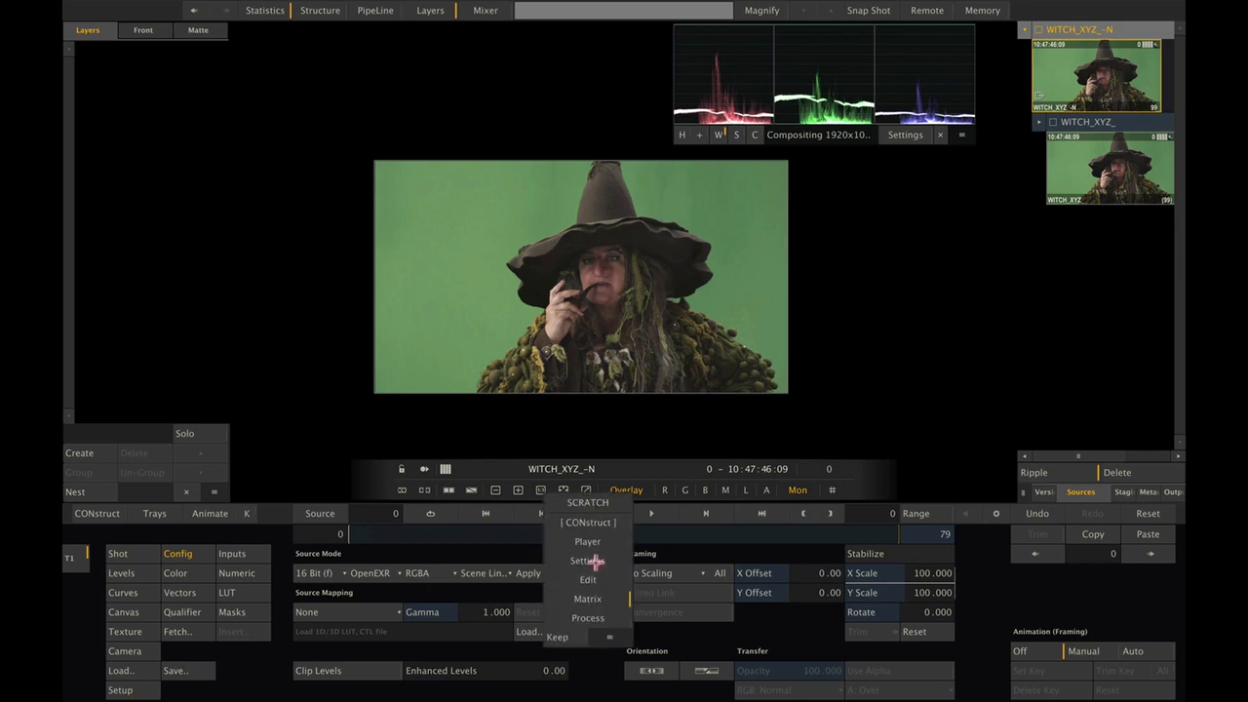
{"action": "left_click", "coordinate": [584, 561]}
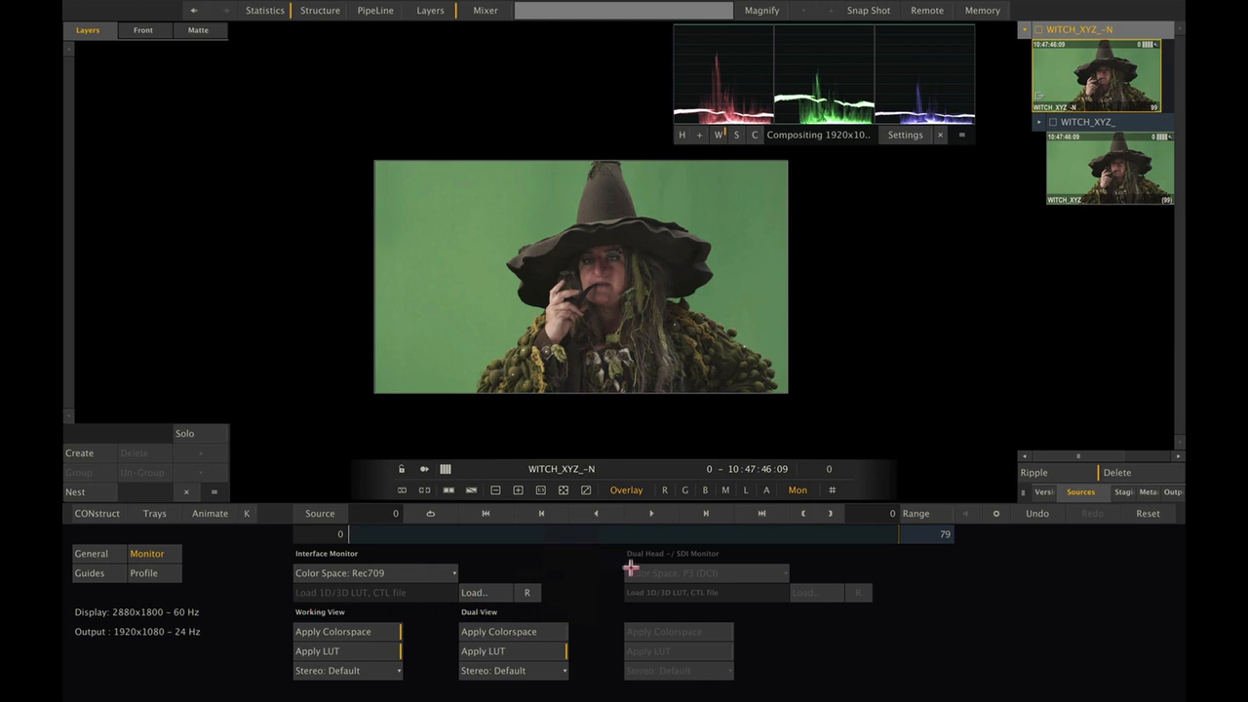
{"action": "right_click", "coordinate": [556, 577]}
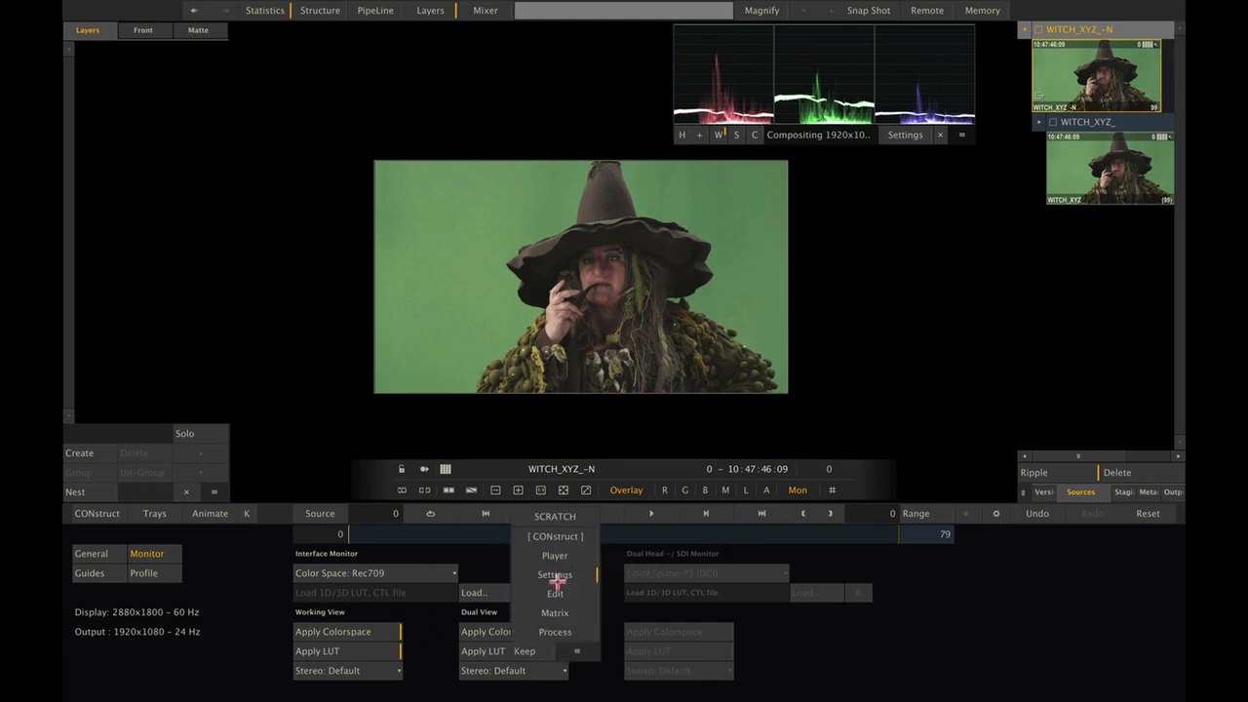
{"action": "left_click", "coordinate": [556, 611]}
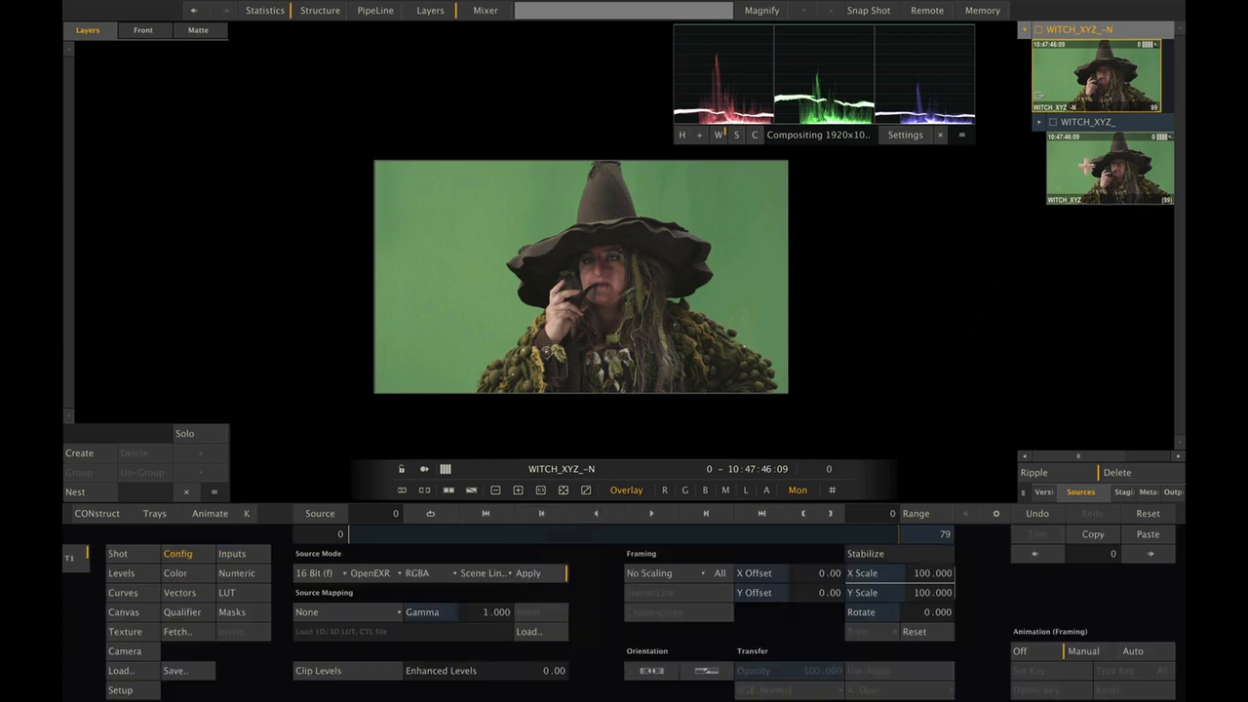
{"action": "left_click", "coordinate": [1086, 166]}
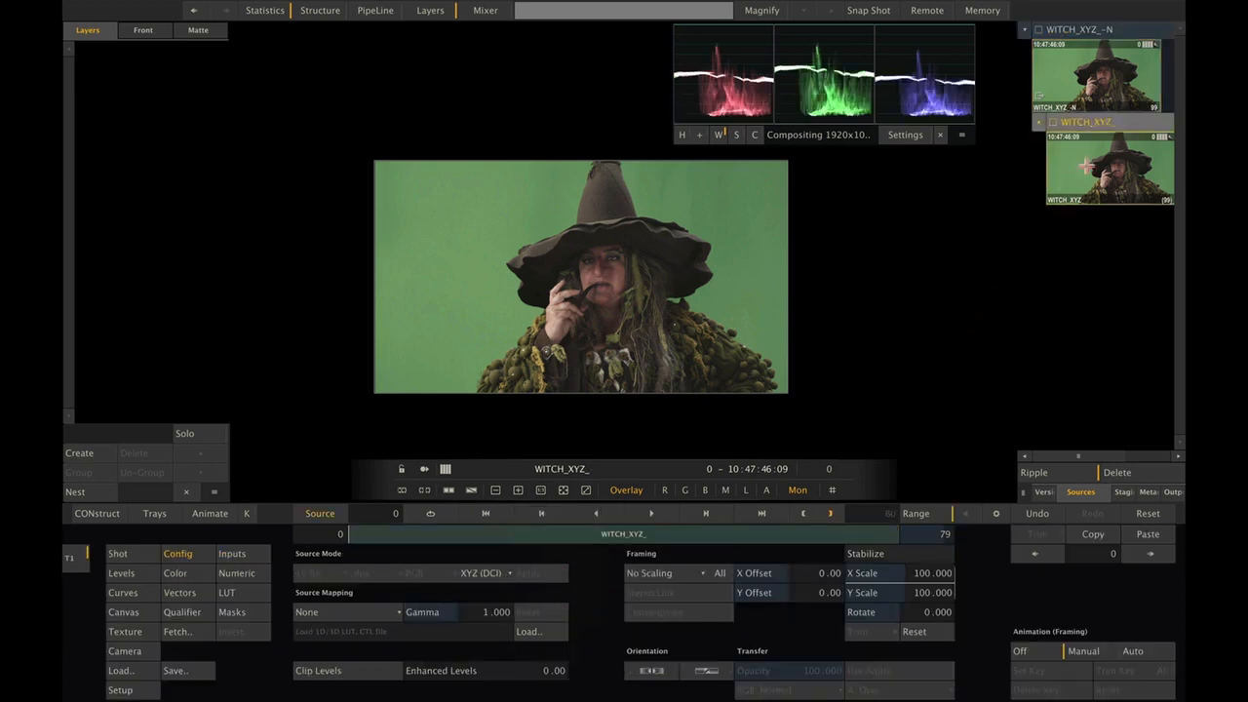
{"action": "left_click", "coordinate": [1081, 75]}
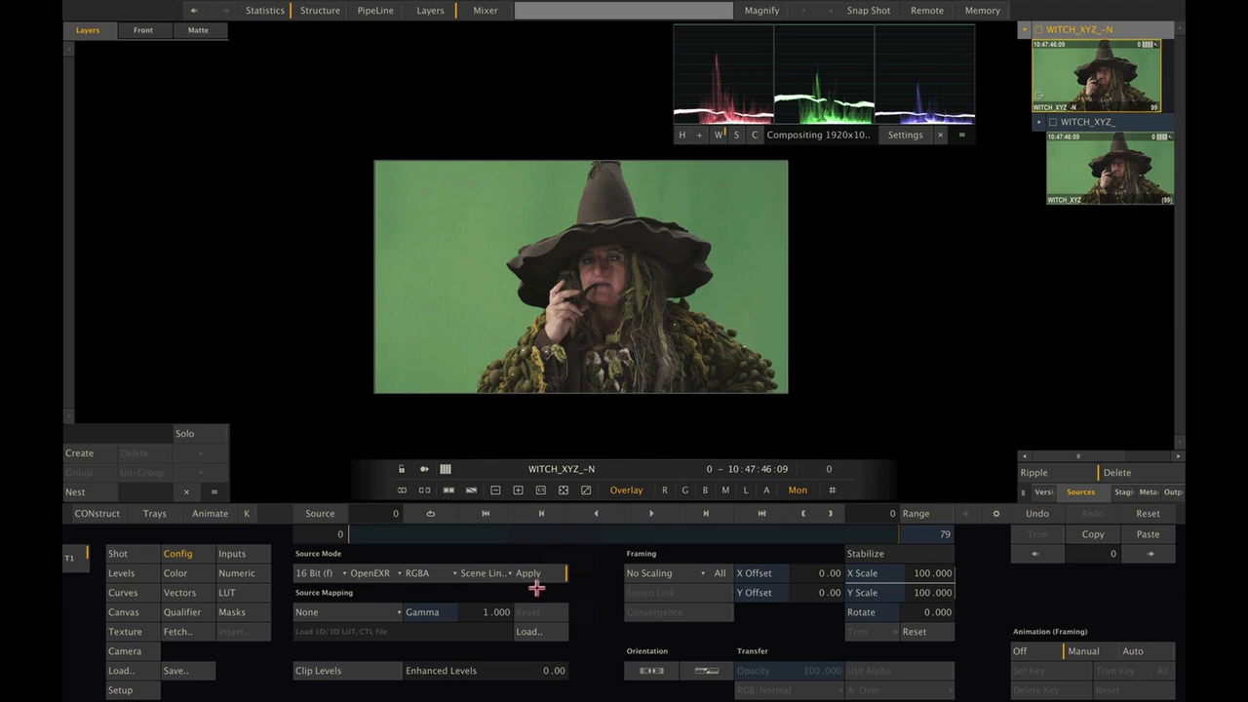
- Switch to the Background_SceneL_ version and add the nested witch clip to it as a layer
{"action": "left_click", "coordinate": [1045, 489]}
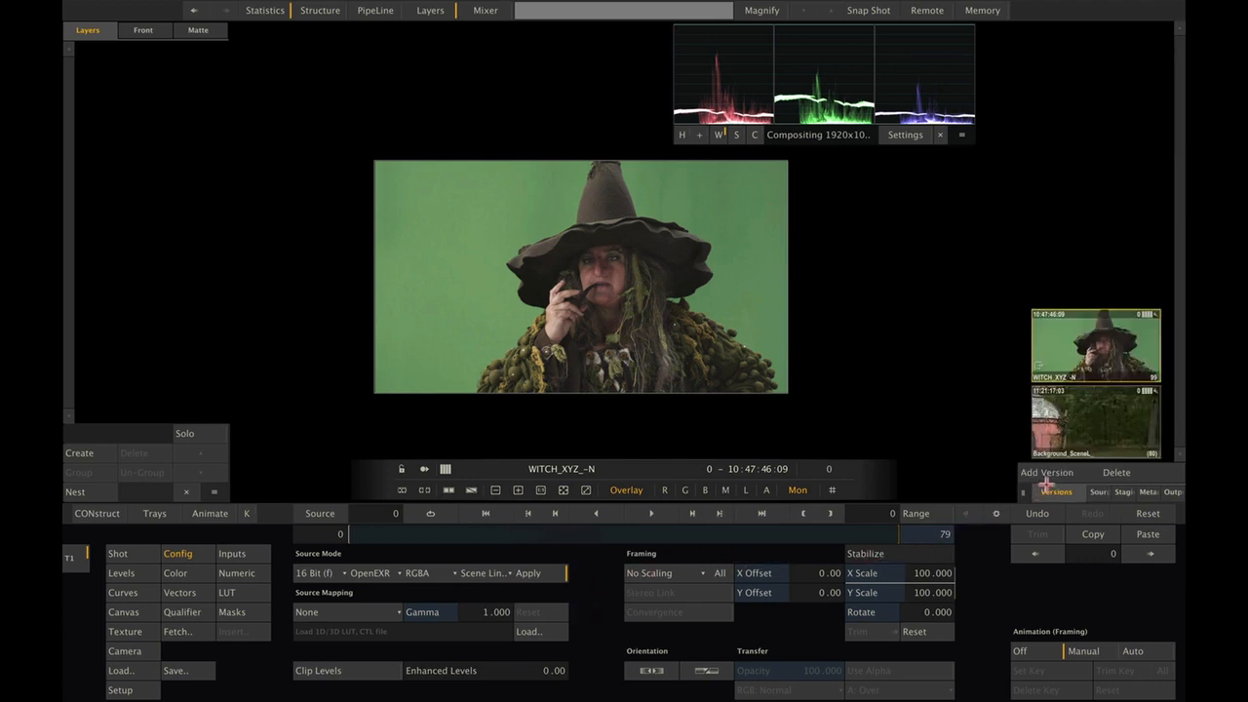
{"action": "left_click", "coordinate": [1087, 420]}
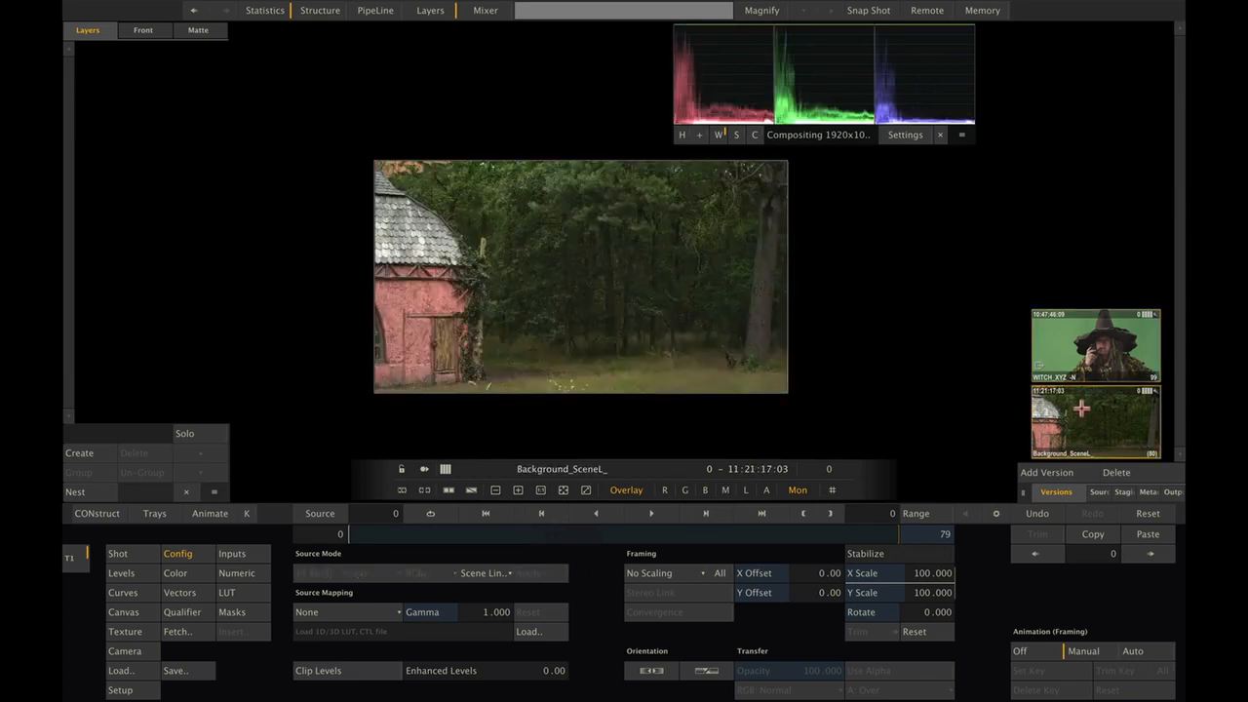
{"action": "left_click_drag", "start_coordinate": [1096, 343], "coordinate": [565, 230]}
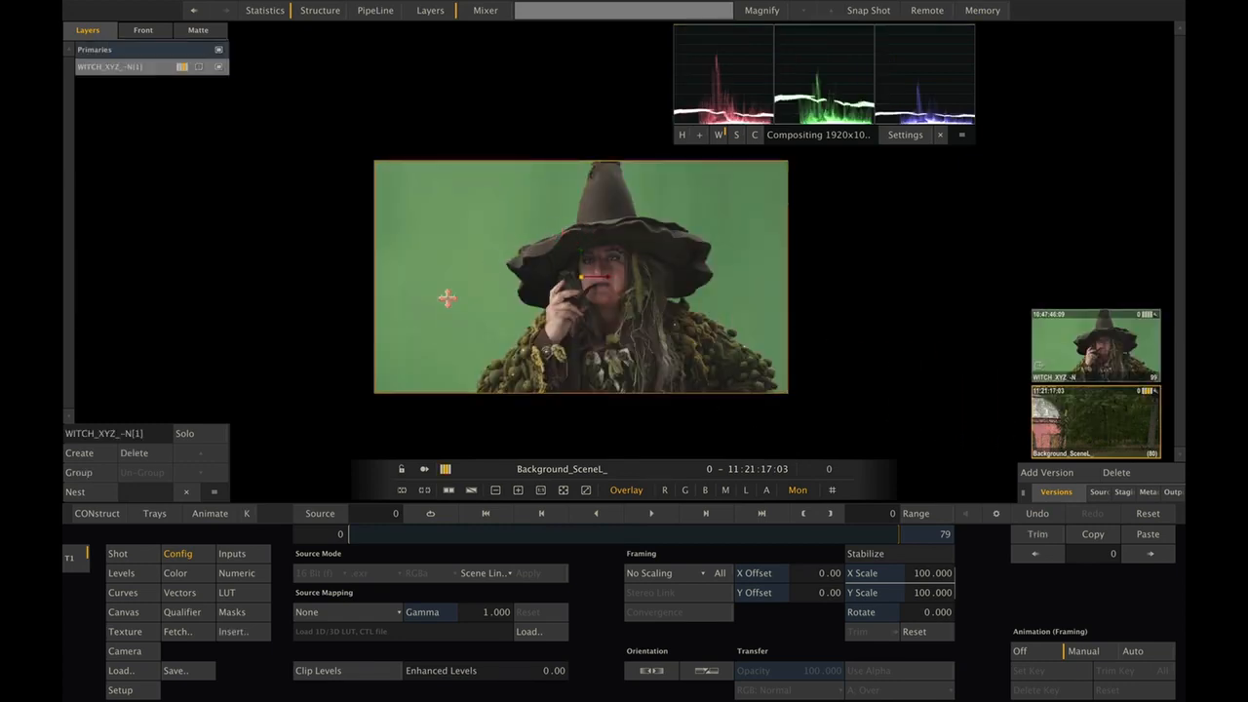
- Key out the green screen of the witch layer with the Chroma Keyer qualifier and refine the key
{"action": "left_click", "coordinate": [183, 611]}
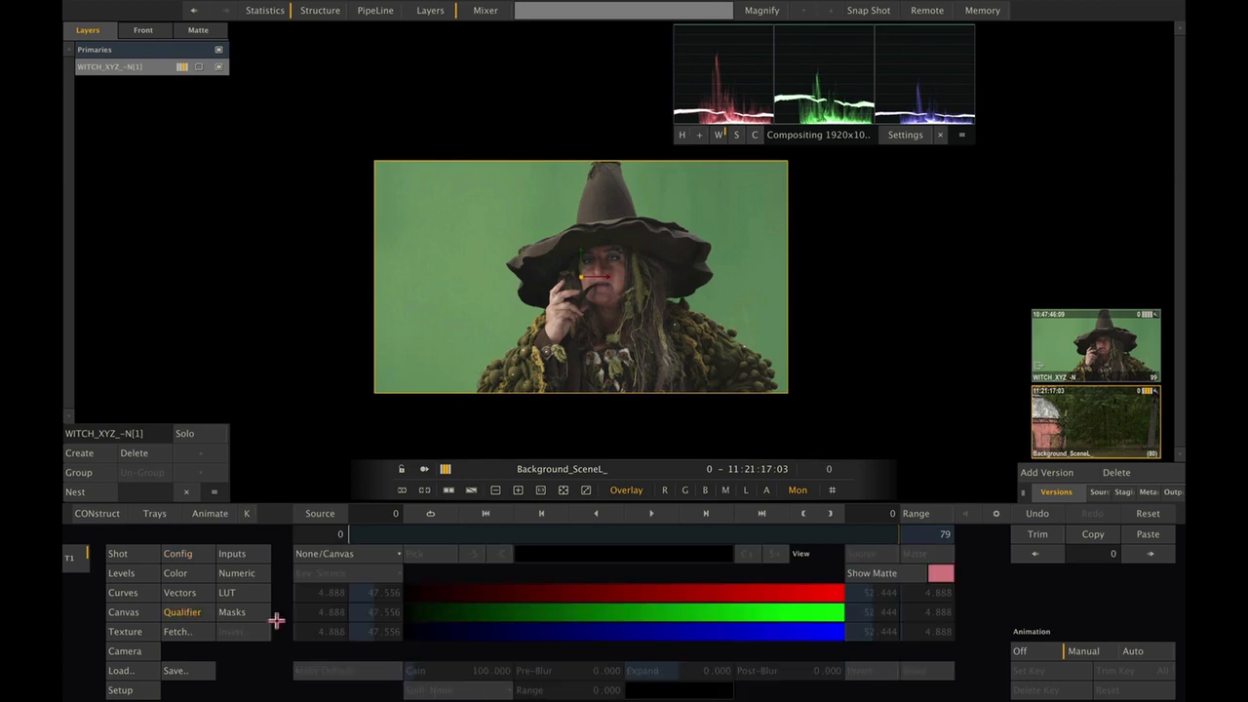
{"action": "left_click", "coordinate": [362, 553]}
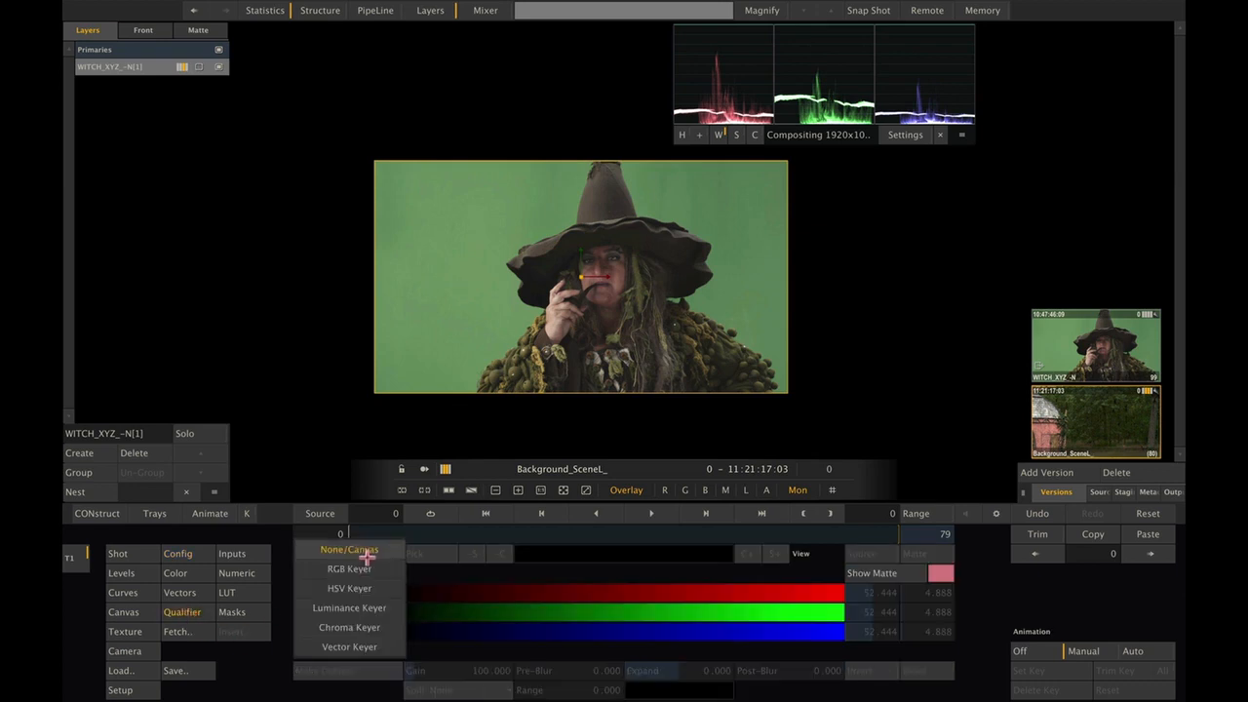
{"action": "left_click", "coordinate": [347, 627]}
{"action": "mouse_move", "coordinate": [743, 221]}
{"action": "left_mouse_down"}
{"action": "mouse_move", "coordinate": [753, 233]}
{"action": "mouse_move", "coordinate": [739, 210]}
{"action": "left_mouse_up"}
{"action": "left_click_drag", "start_coordinate": [718, 660], "coordinate": [694, 628]}
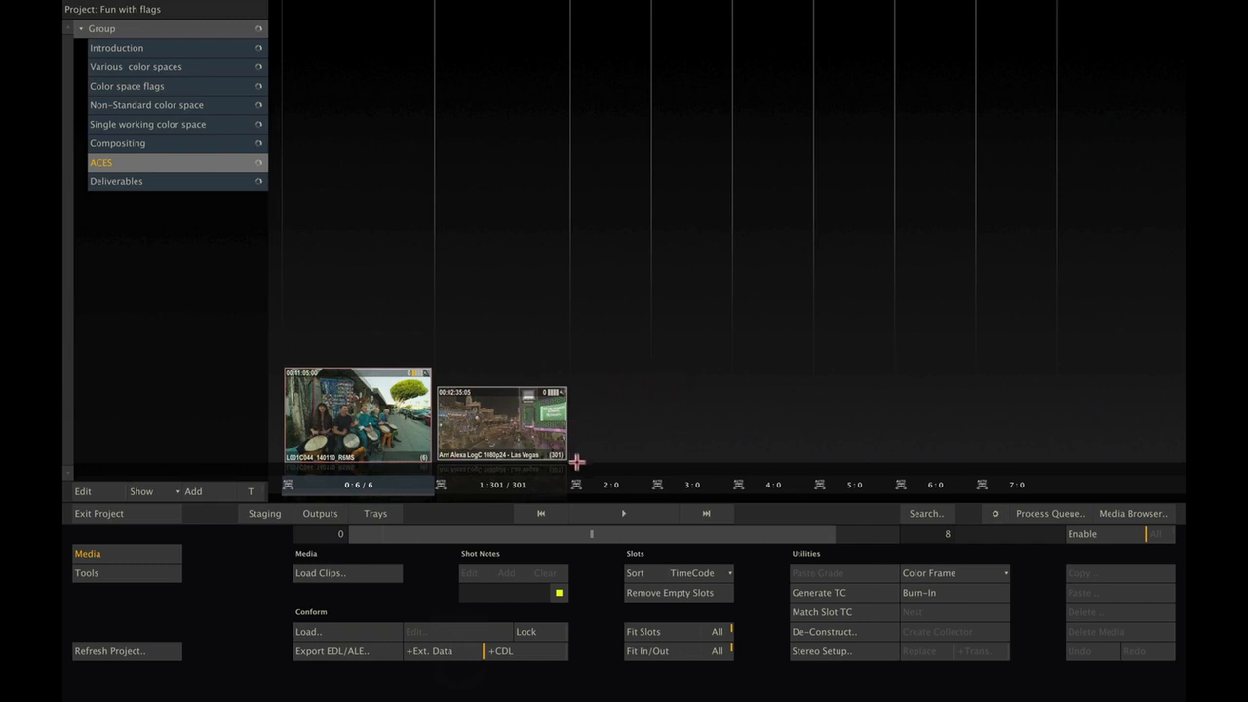
- Open the ACES construct in the player and examine the drummers clip's shot color space and source mode settings
{"action": "left_click", "coordinate": [627, 513]}
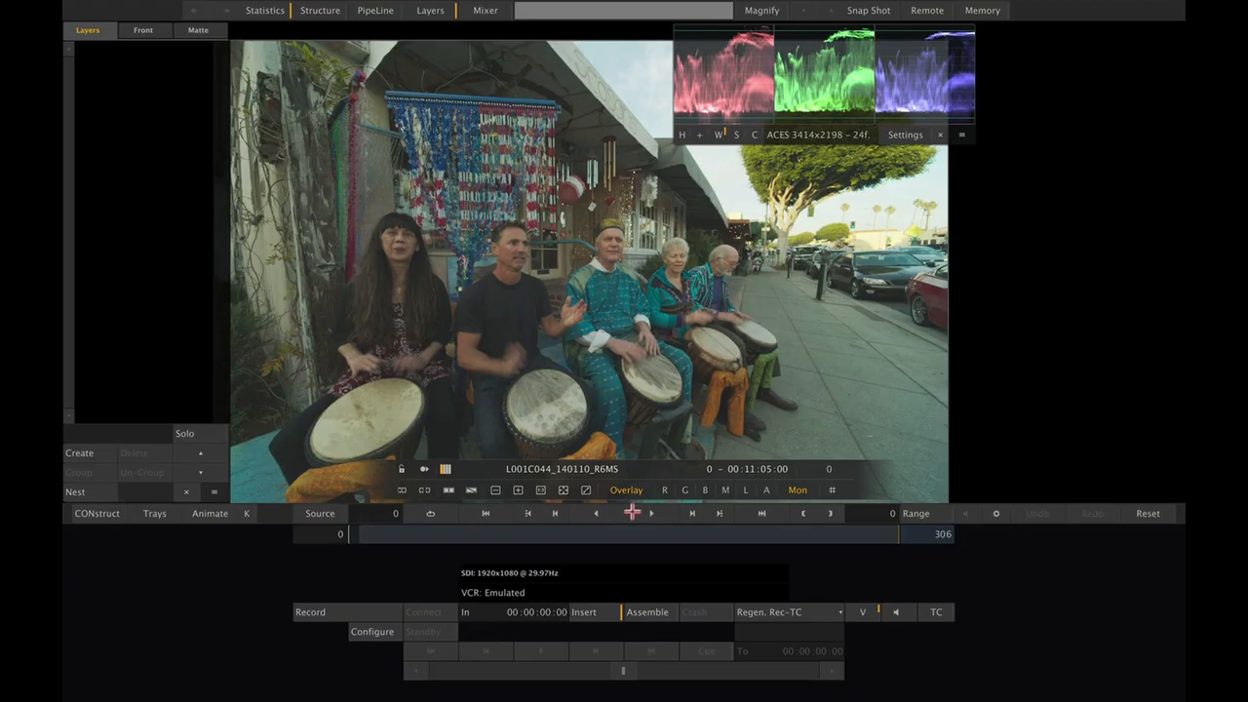
{"action": "right_click", "coordinate": [631, 511]}
{"action": "left_click", "coordinate": [585, 589]}
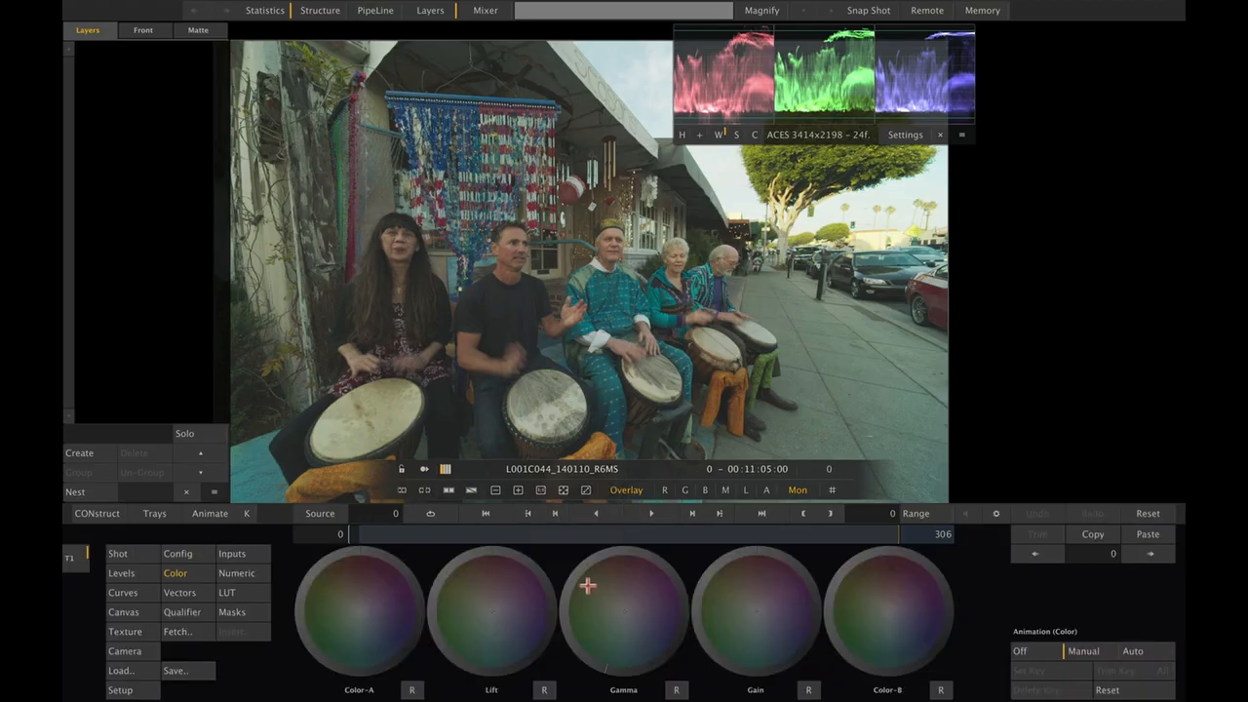
{"action": "left_click", "coordinate": [135, 552]}
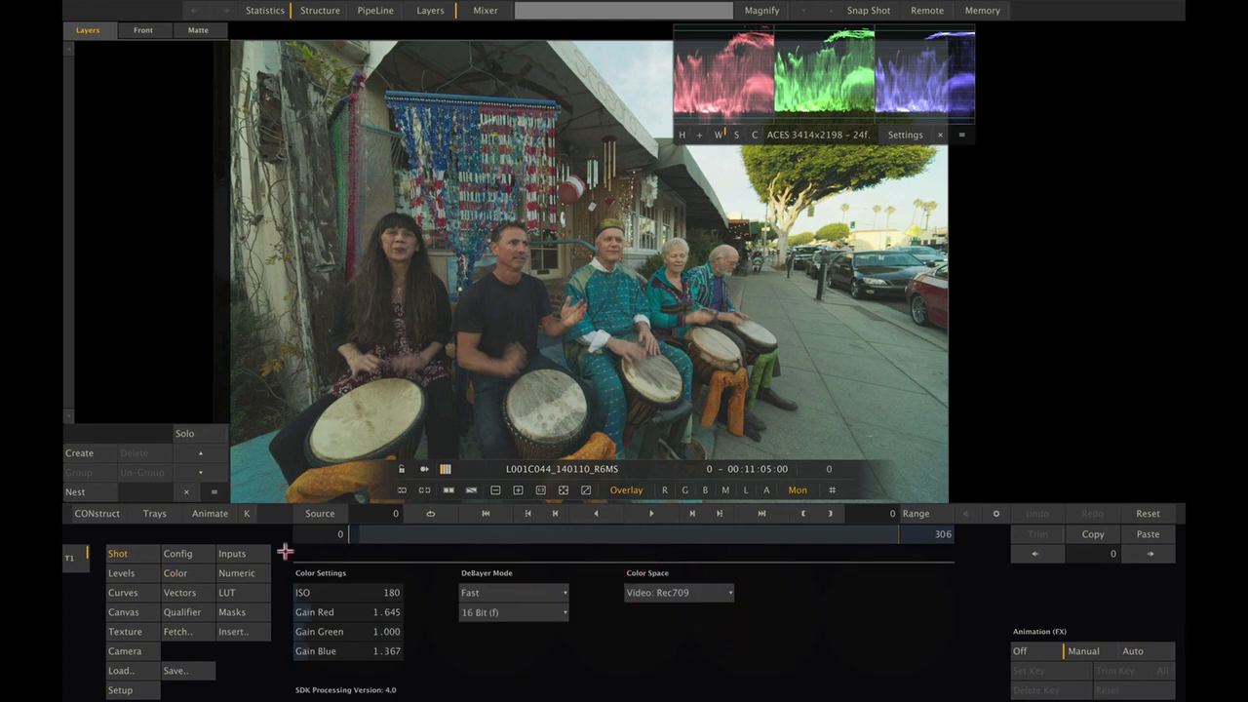
{"action": "left_click", "coordinate": [186, 553]}
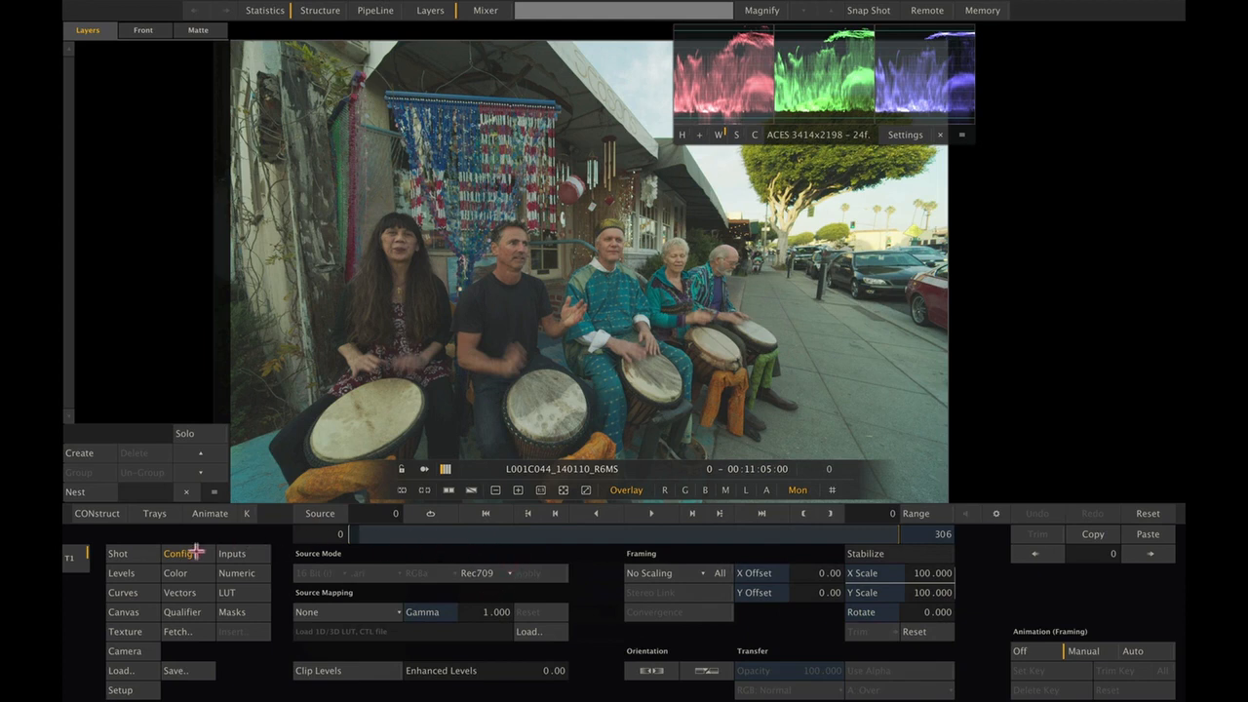
- Set the drummers clip's shot color space to SceneLin: ACES and check its source mode flag in the configuration settings
{"action": "left_click", "coordinate": [137, 553]}
{"action": "left_click", "coordinate": [665, 589]}
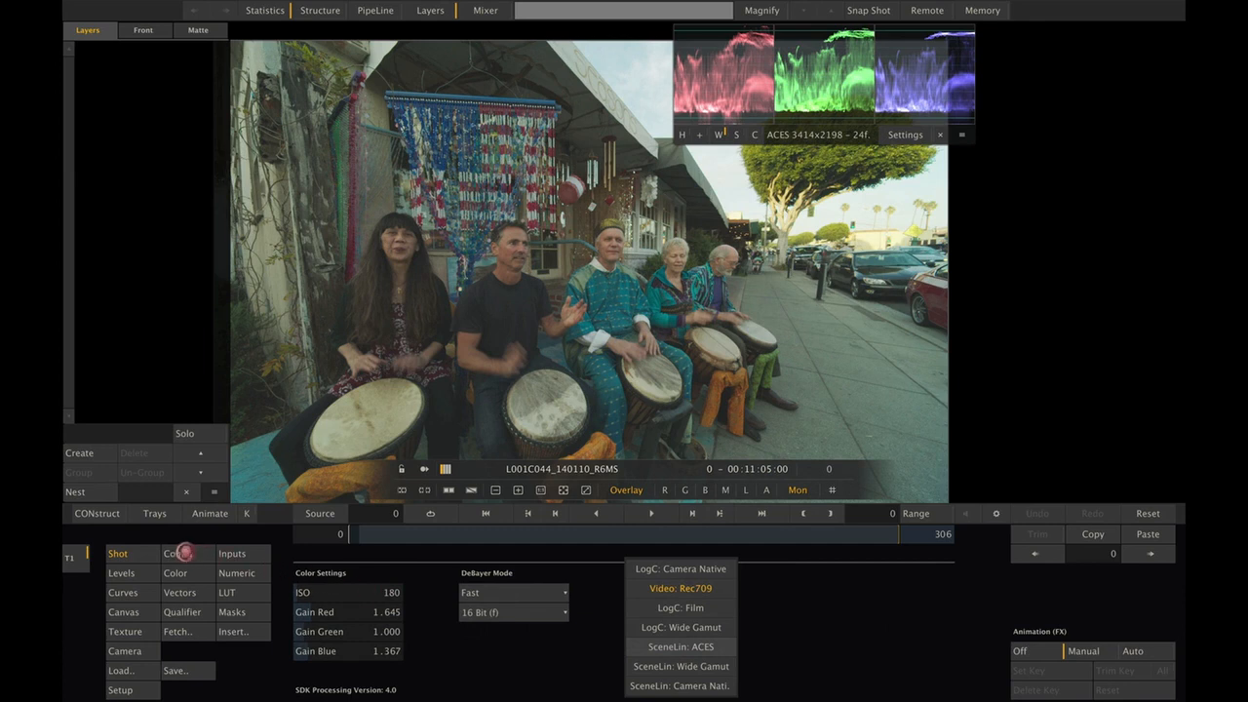
{"action": "left_click", "coordinate": [184, 552]}
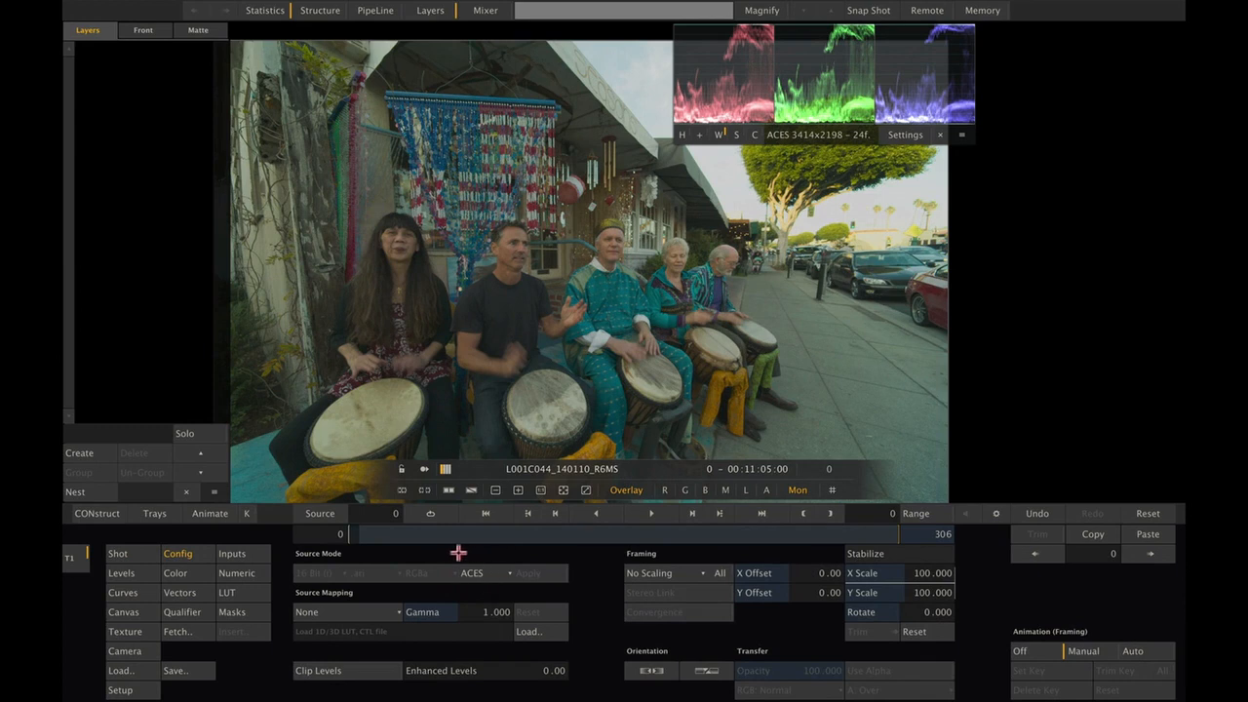
- Go to the Arri Alexa LogC Las Vegas clip and examine its shot properties and source mode settings
{"action": "left_click_drag", "start_coordinate": [355, 533], "coordinate": [494, 535]}
{"action": "scroll", "coordinate": [555, 390], "scroll_direction": "up", "scroll_amount": 3}
{"action": "left_click_drag", "start_coordinate": [559, 324], "coordinate": [598, 357]}
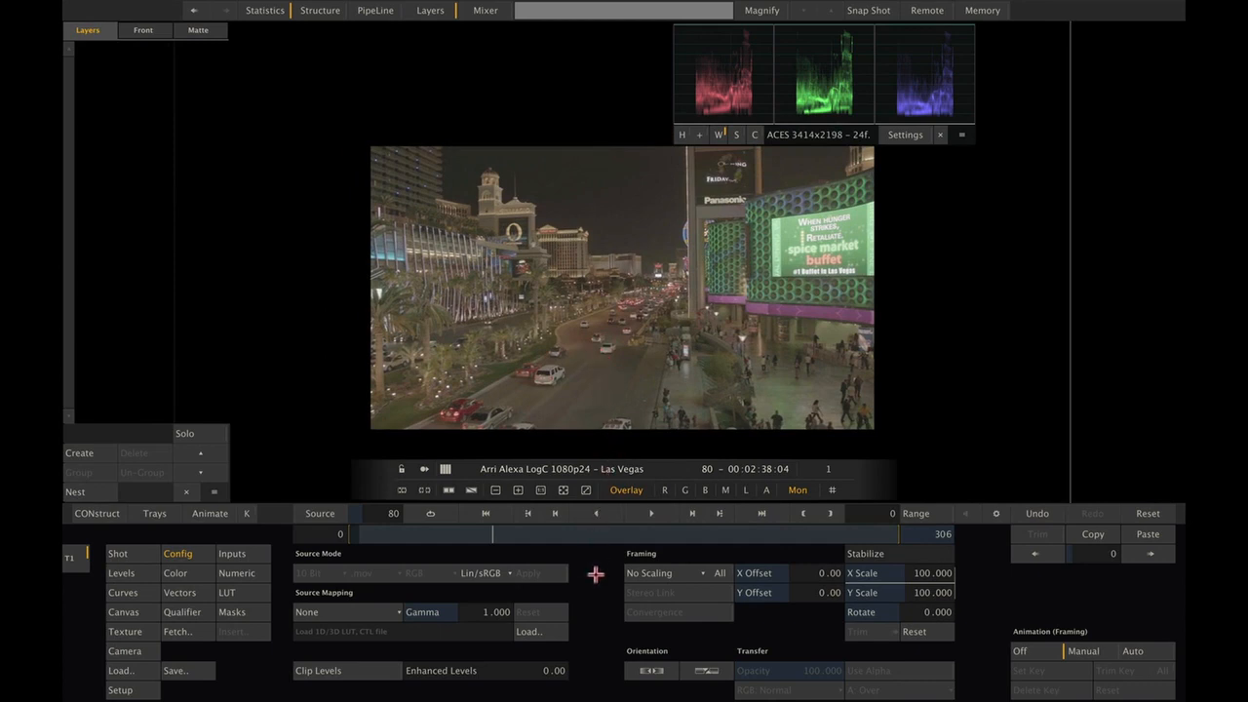
{"action": "left_click", "coordinate": [124, 554]}
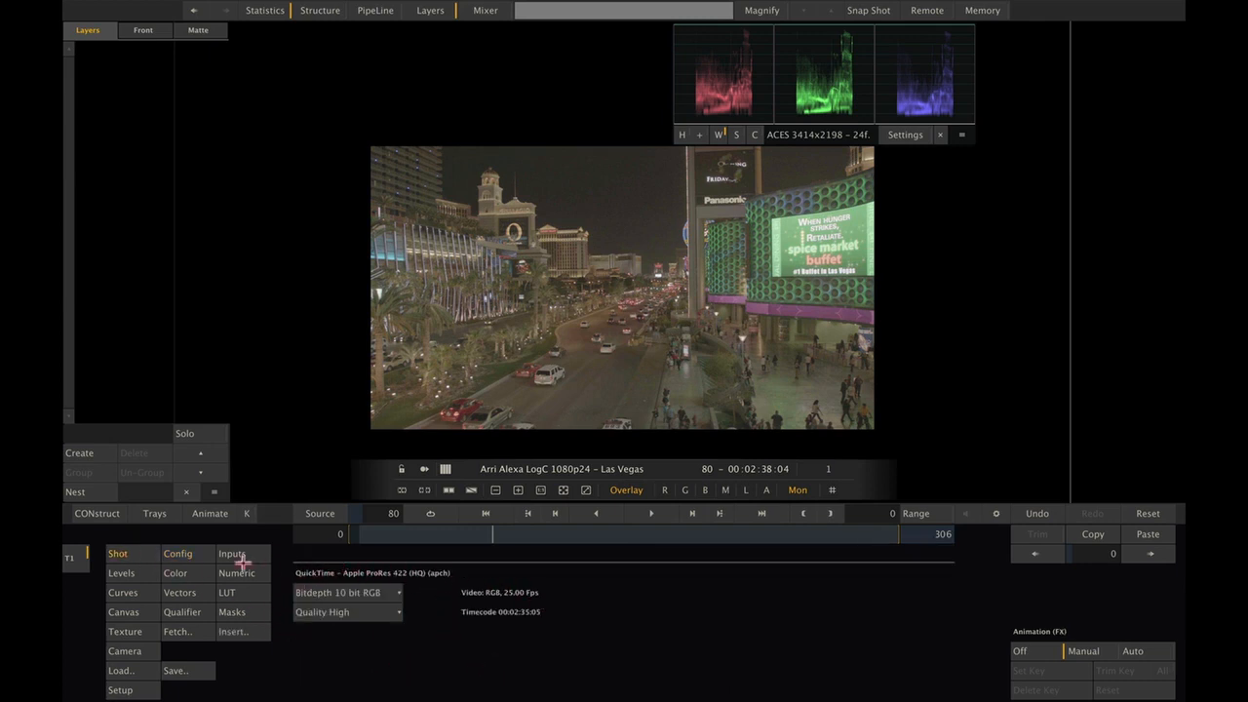
{"action": "left_click", "coordinate": [185, 554]}
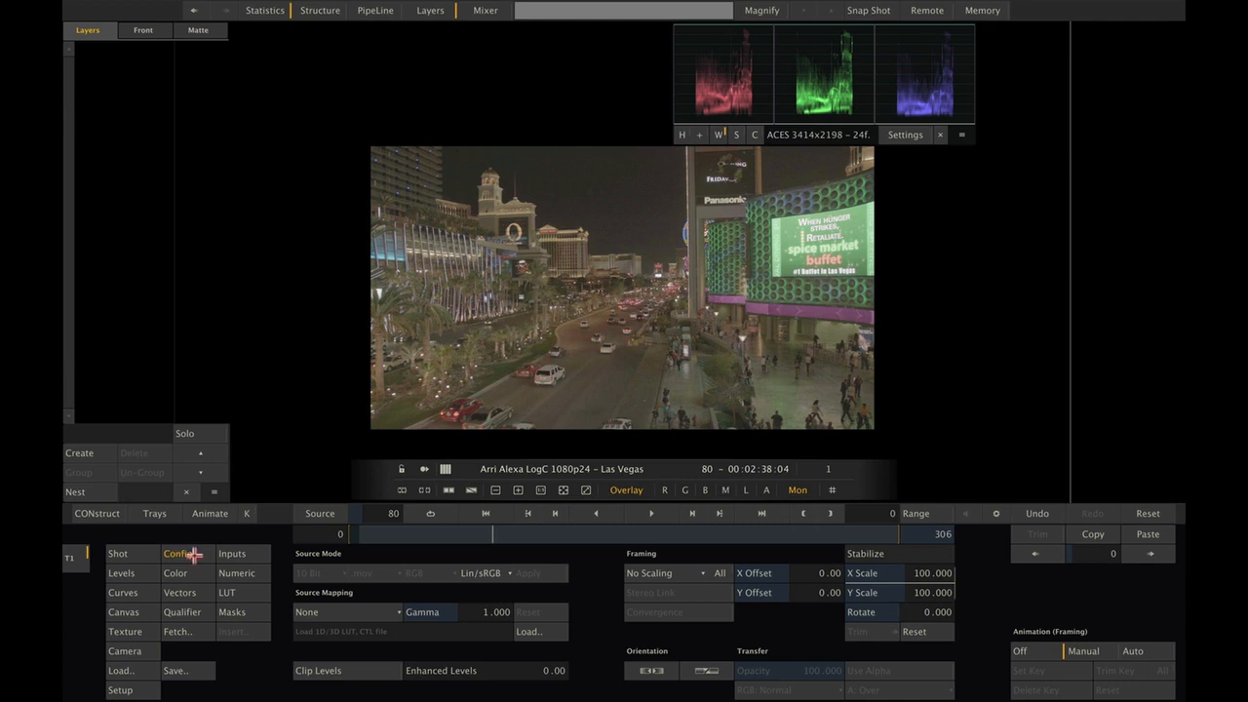
{"action": "left_click", "coordinate": [137, 552]}
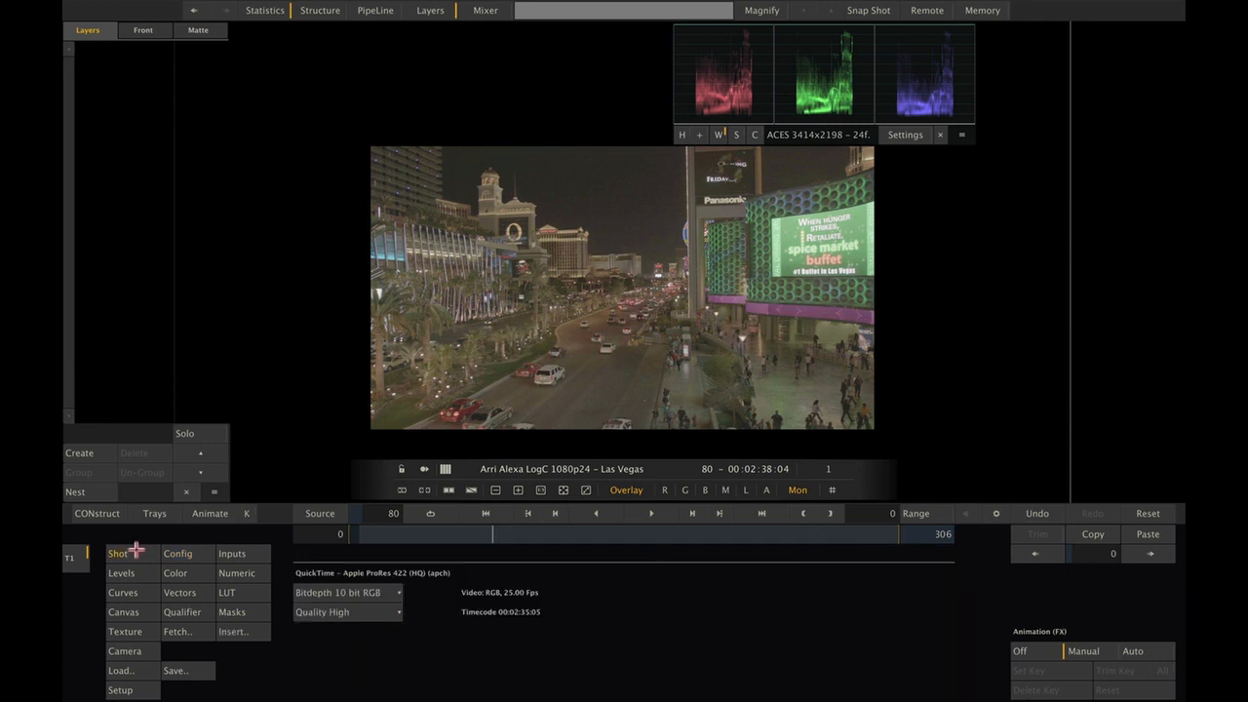
{"action": "left_click", "coordinate": [189, 552]}
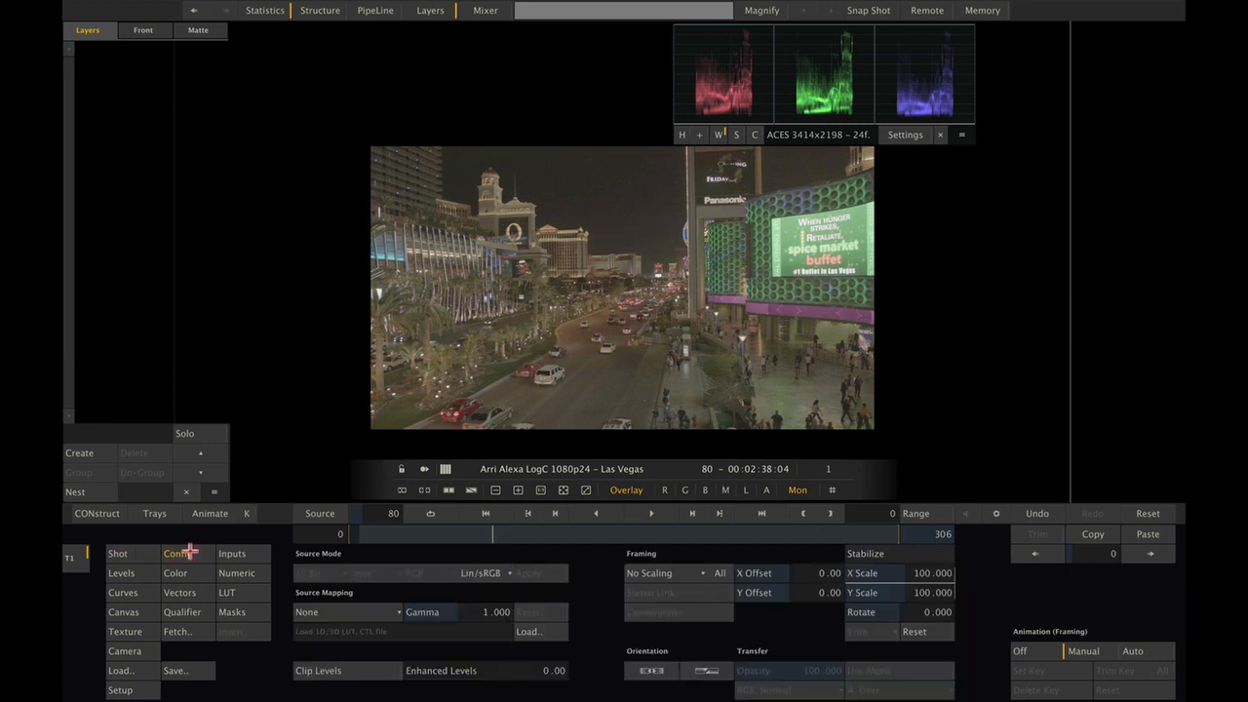
- Load idt-alexav3-logC-EI800.ctl from the project's Colors folder as the Las Vegas clip's source mapping and flag the source as ACES
{"action": "left_click", "coordinate": [529, 632]}
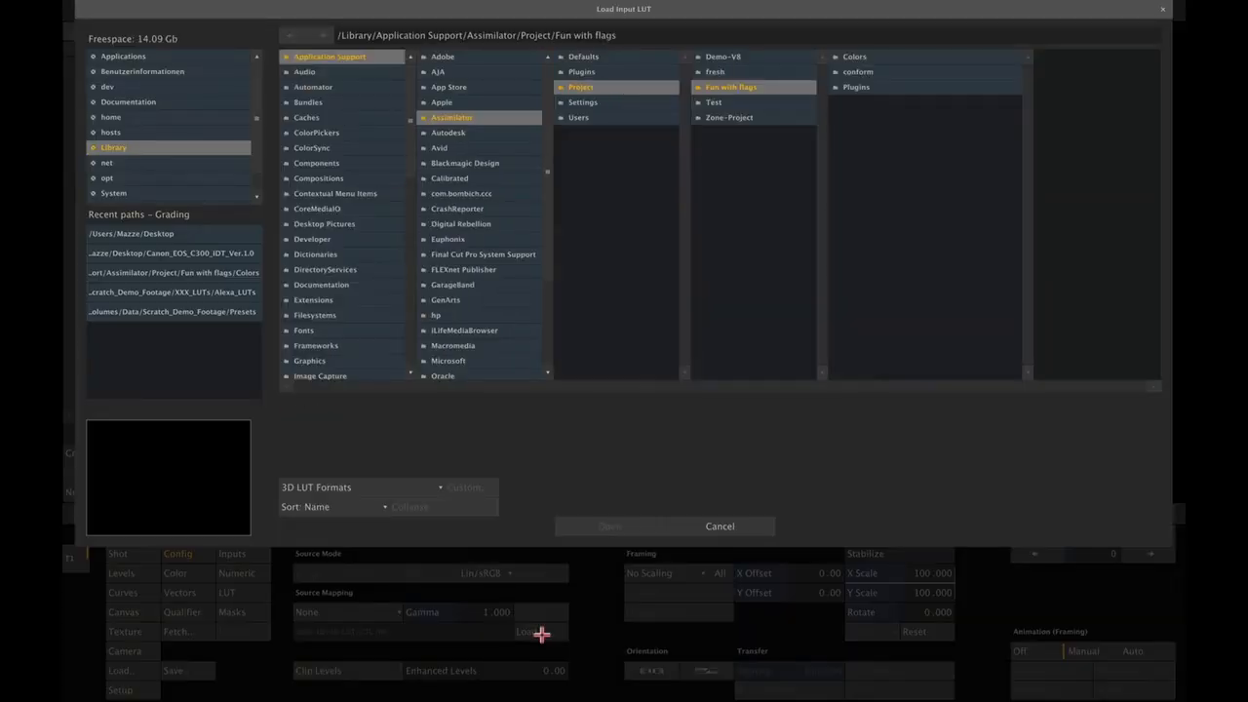
{"action": "left_click", "coordinate": [211, 272]}
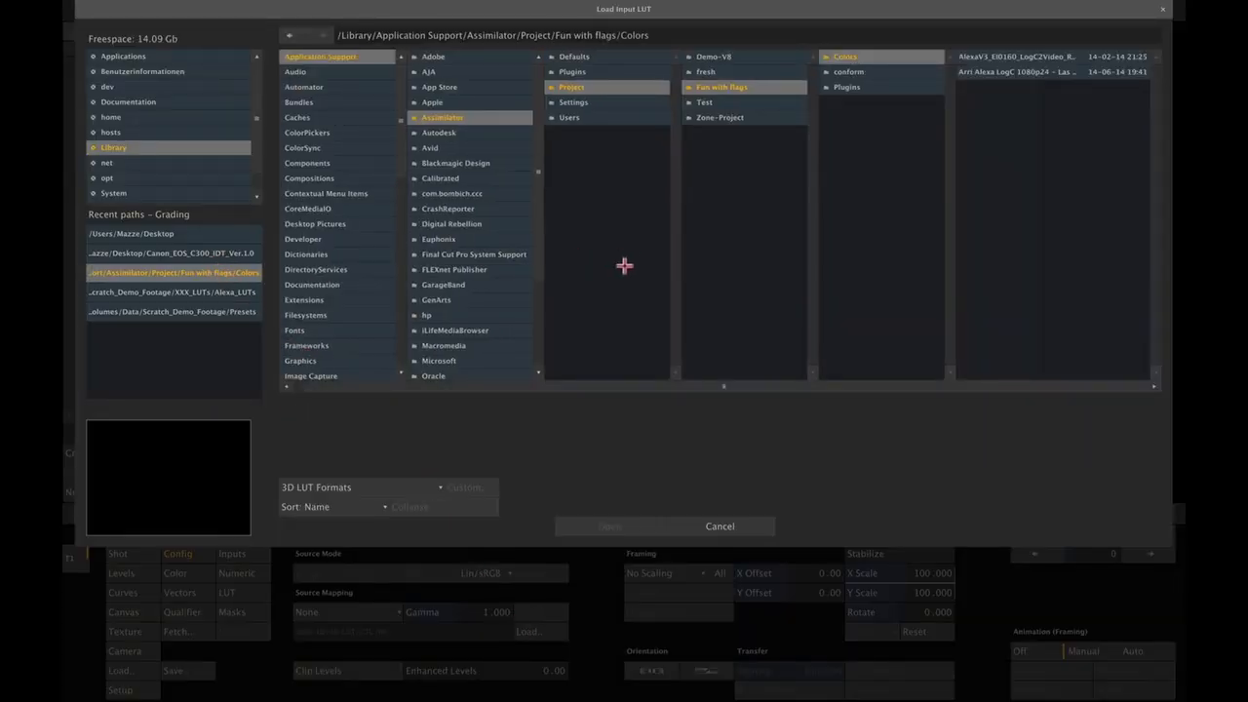
{"action": "left_click", "coordinate": [392, 486]}
{"action": "left_click", "coordinate": [400, 498]}
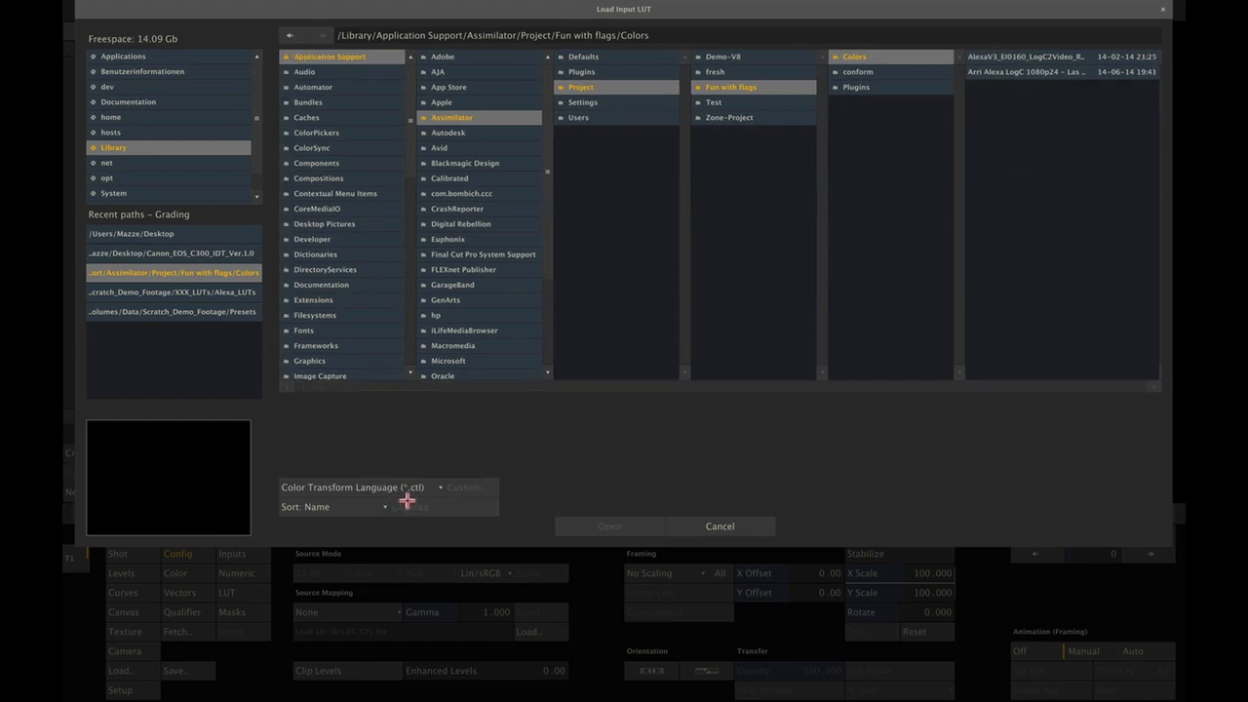
{"action": "left_click", "coordinate": [1032, 70]}
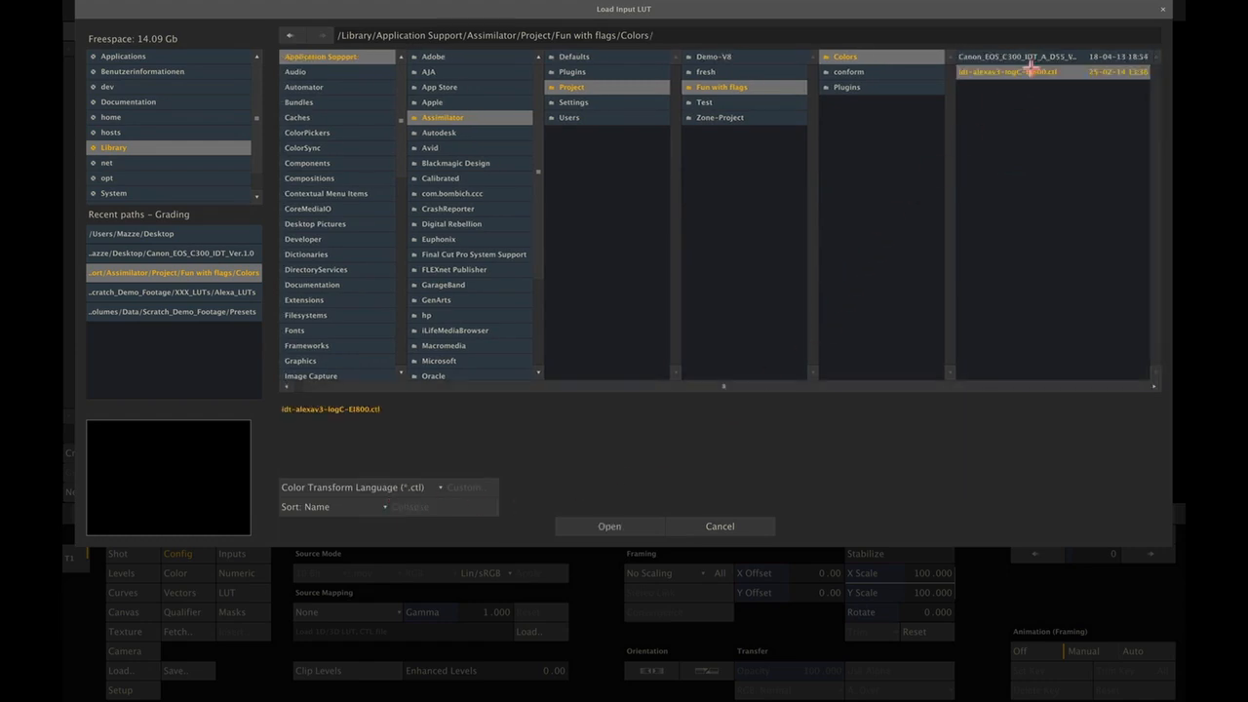
{"action": "left_click", "coordinate": [593, 525]}
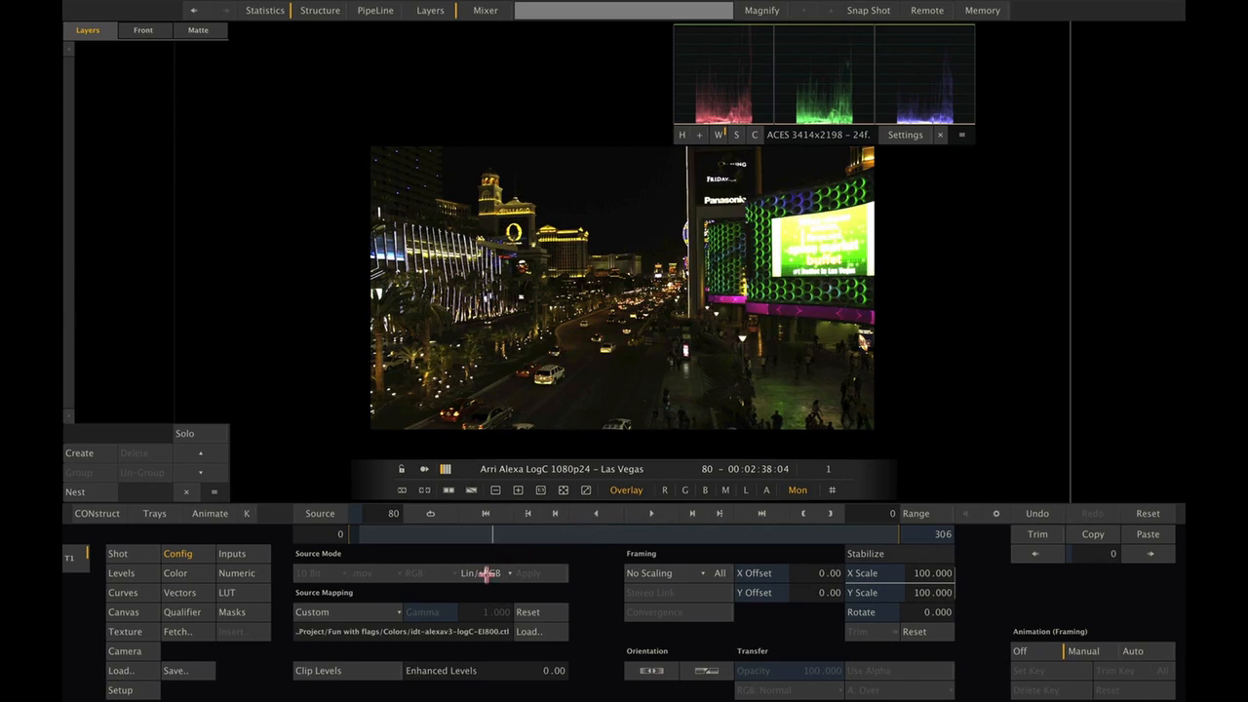
{"action": "left_click", "coordinate": [486, 573]}
{"action": "left_click", "coordinate": [562, 532]}
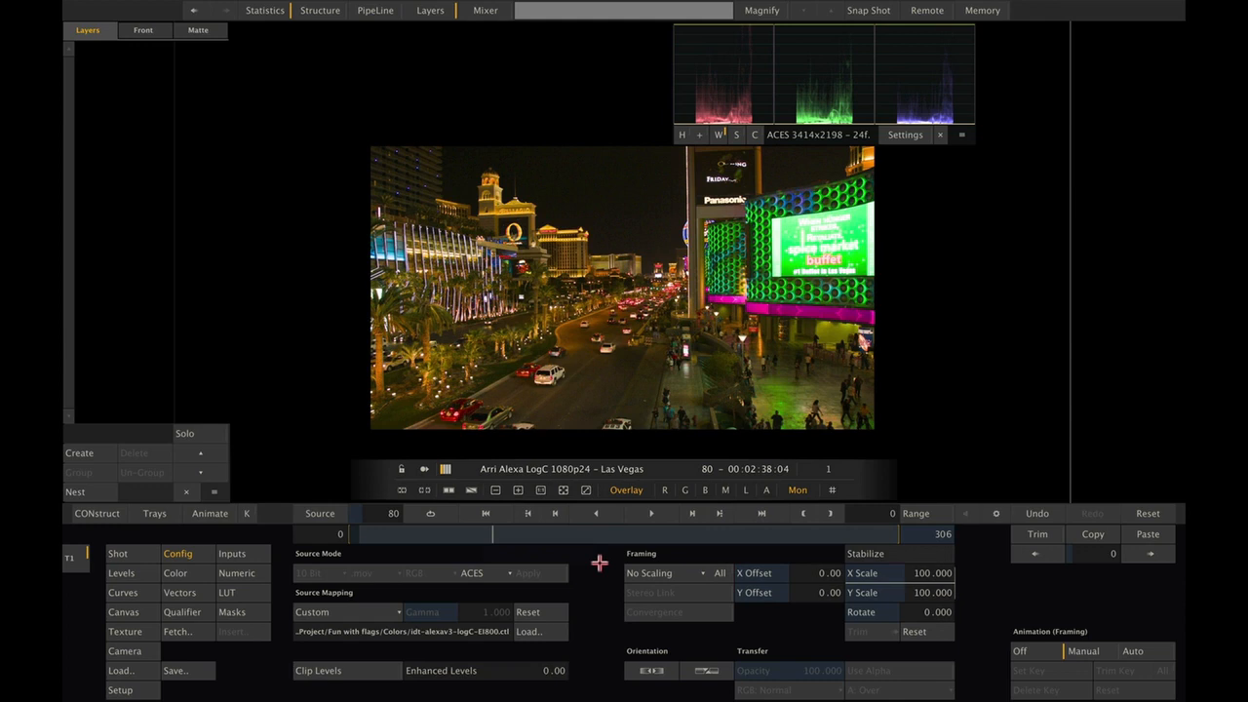
- Compare the working view with the interface monitor's color space conversion switched off and on in the player's monitor settings
{"action": "right_click", "coordinate": [598, 563]}
{"action": "left_click", "coordinate": [599, 546]}
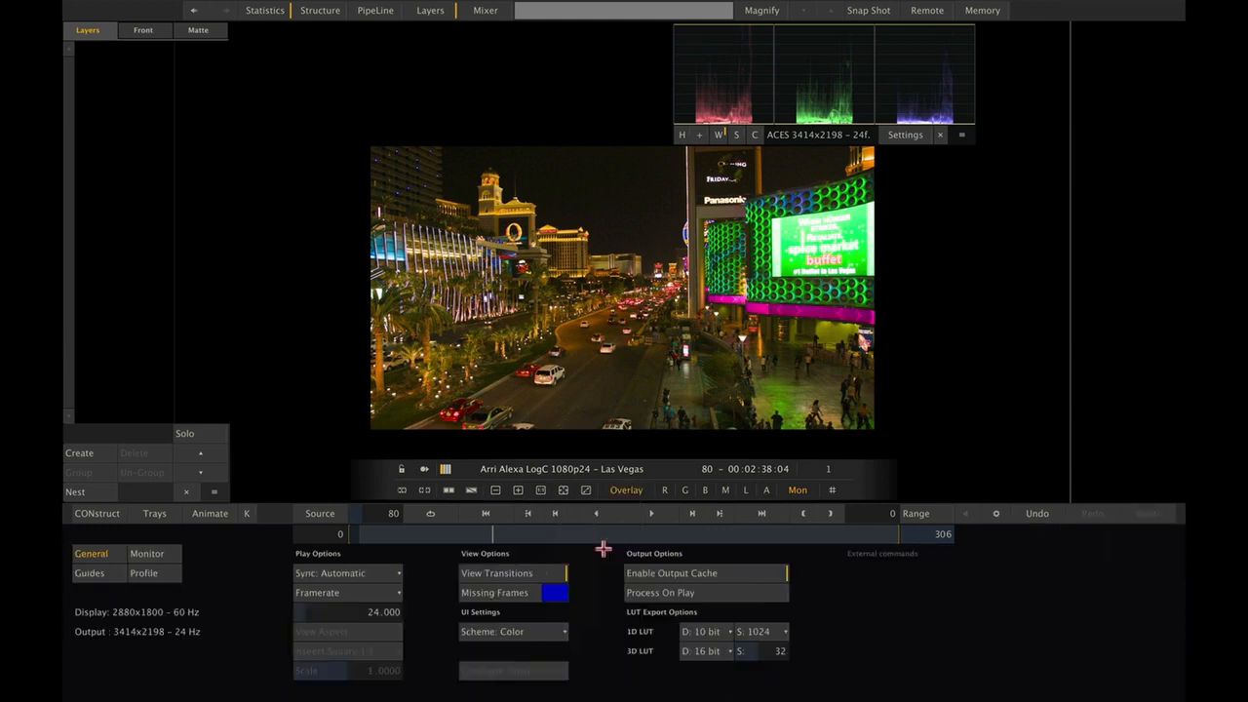
{"action": "left_click", "coordinate": [170, 550]}
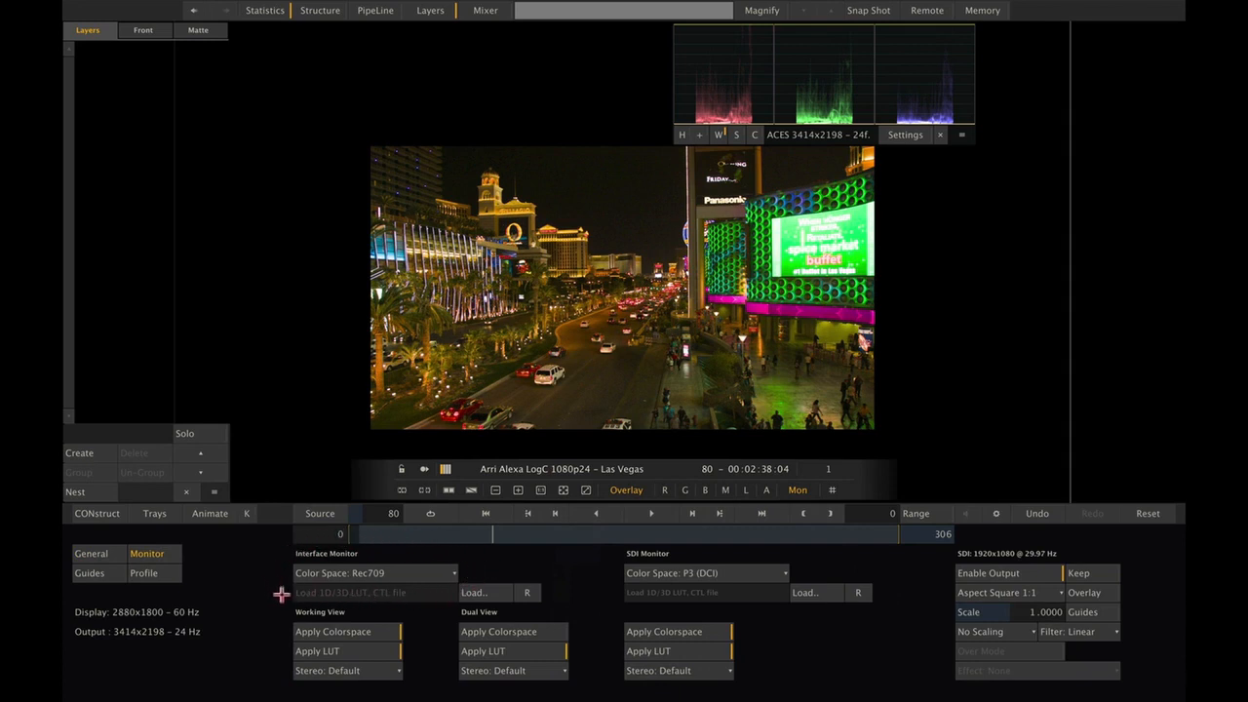
{"action": "left_click", "coordinate": [327, 632]}
{"action": "left_click", "coordinate": [328, 632]}
{"action": "left_click", "coordinate": [327, 631]}
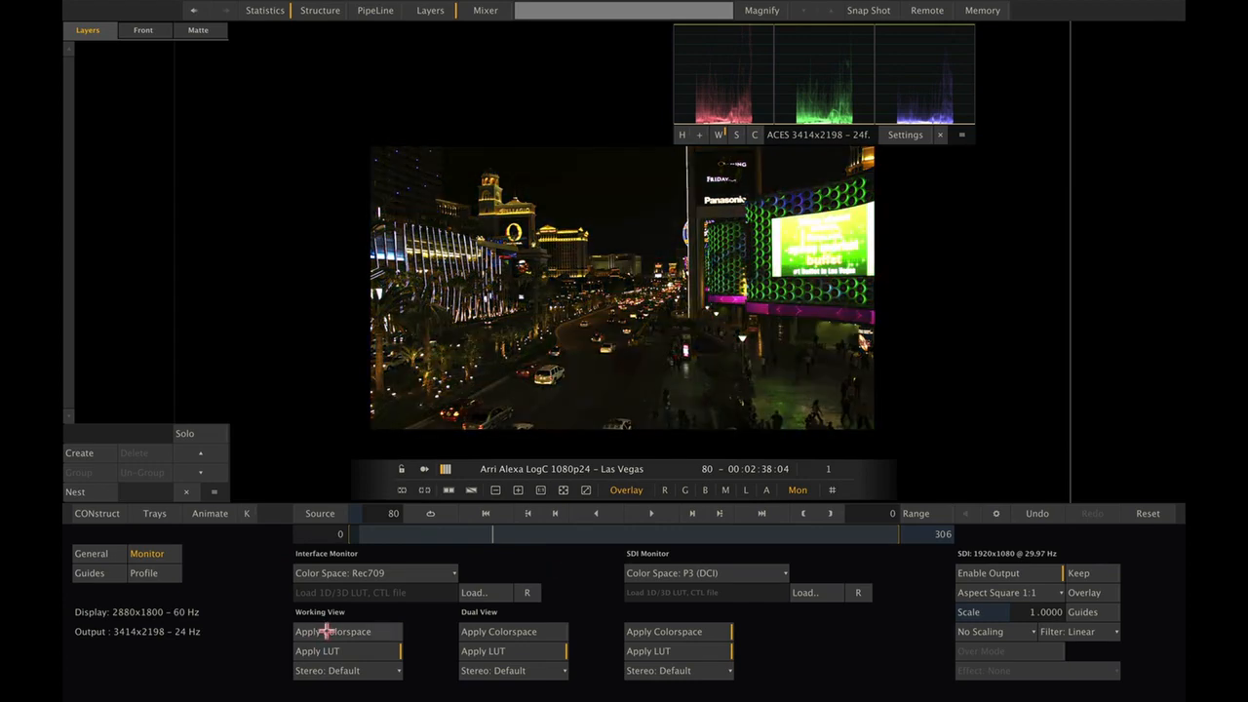
{"action": "left_click", "coordinate": [328, 631]}
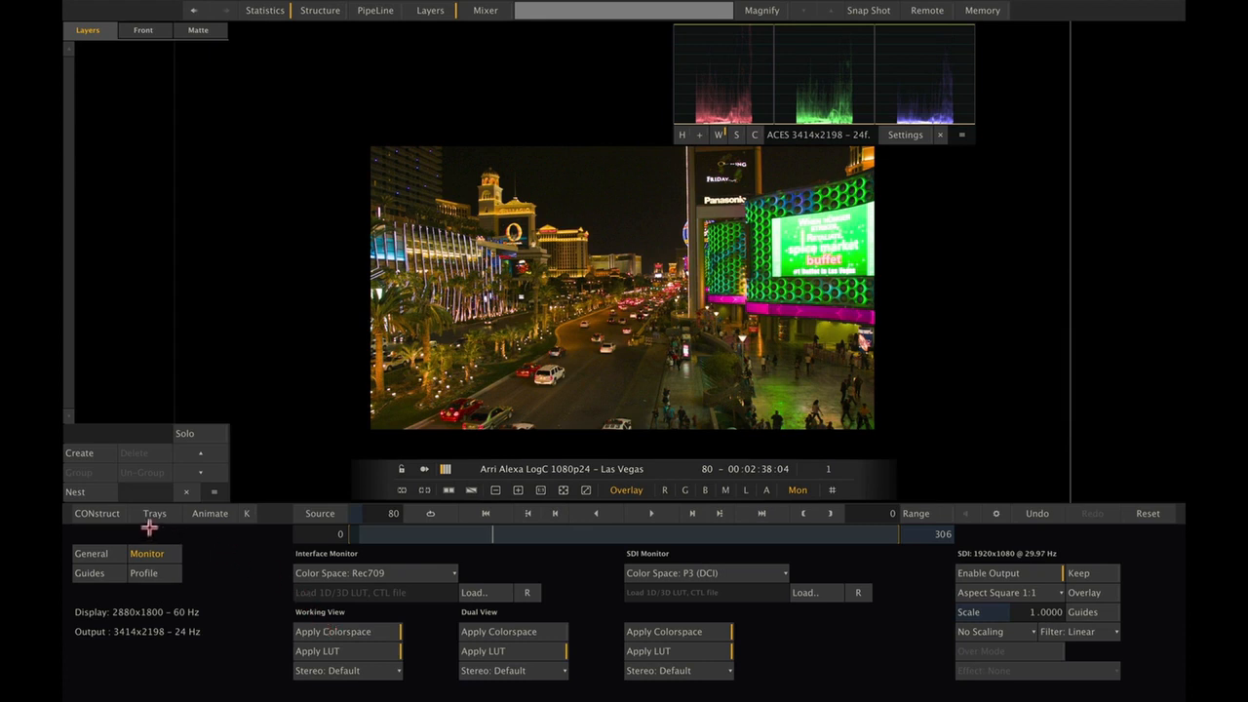
- Return to the ACES construct's outputs and set the main output's color space to Rec709
{"action": "left_click", "coordinate": [85, 512]}
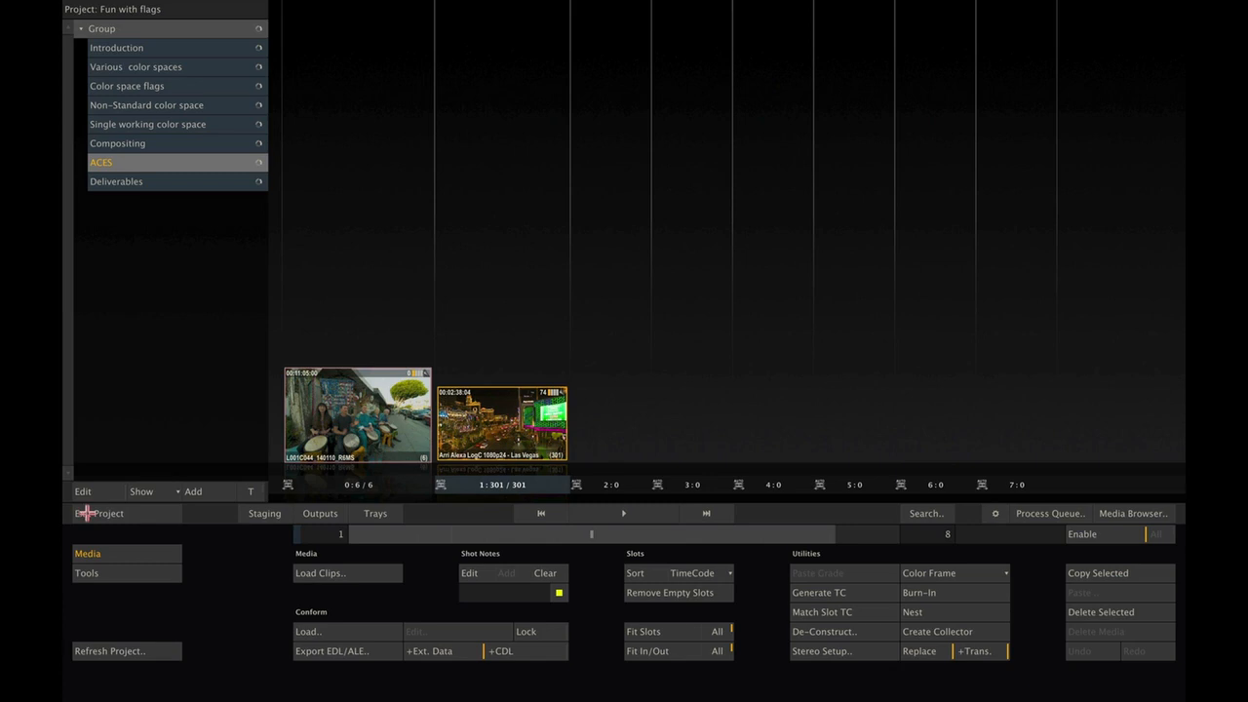
{"action": "left_click", "coordinate": [324, 513]}
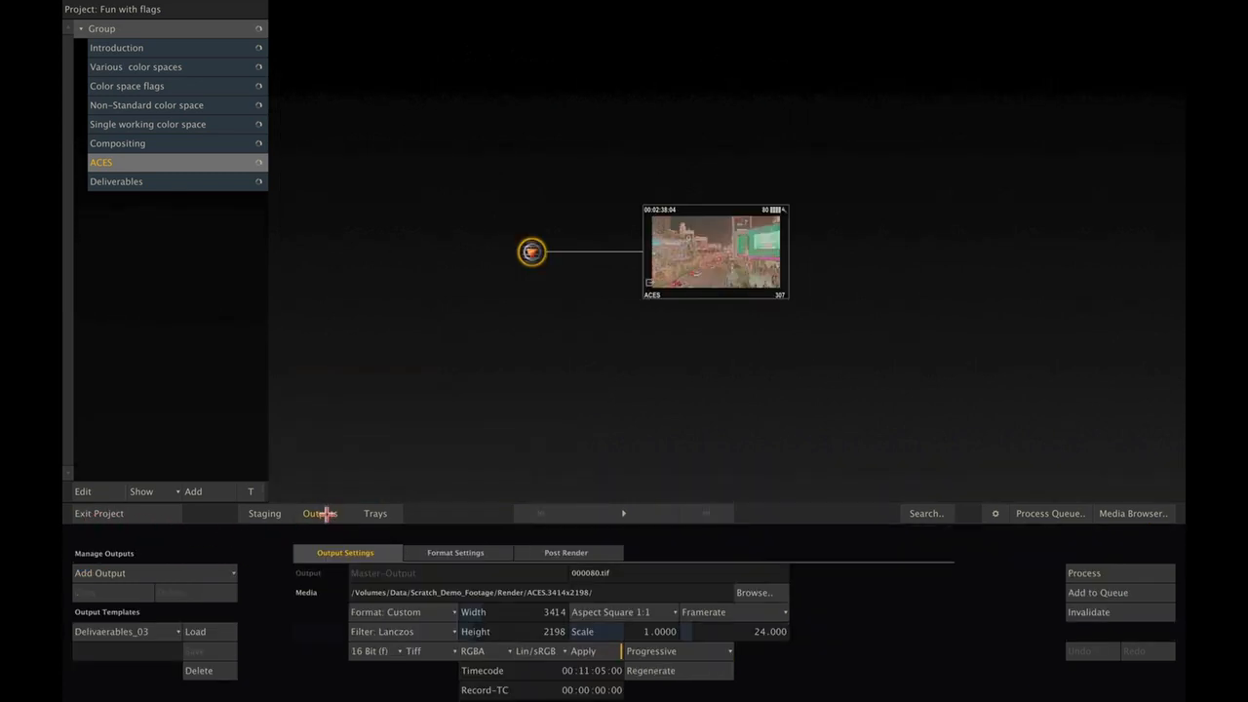
{"action": "left_click", "coordinate": [709, 254]}
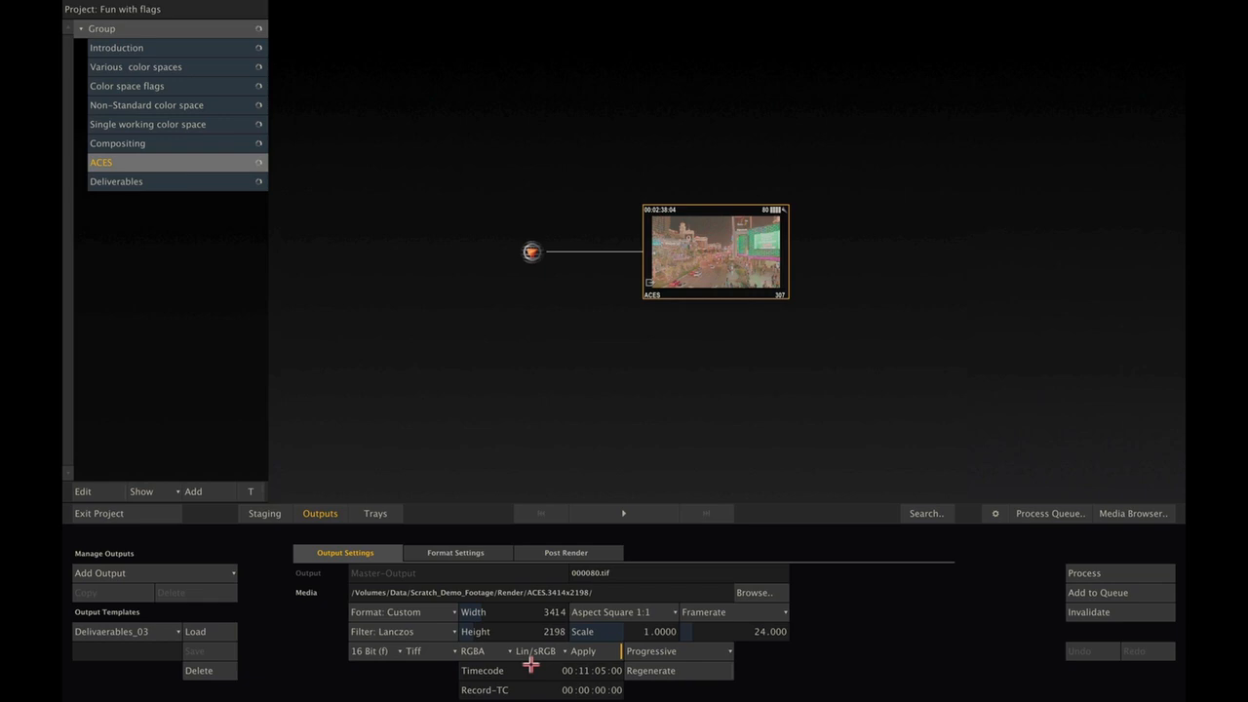
{"action": "left_click", "coordinate": [535, 652]}
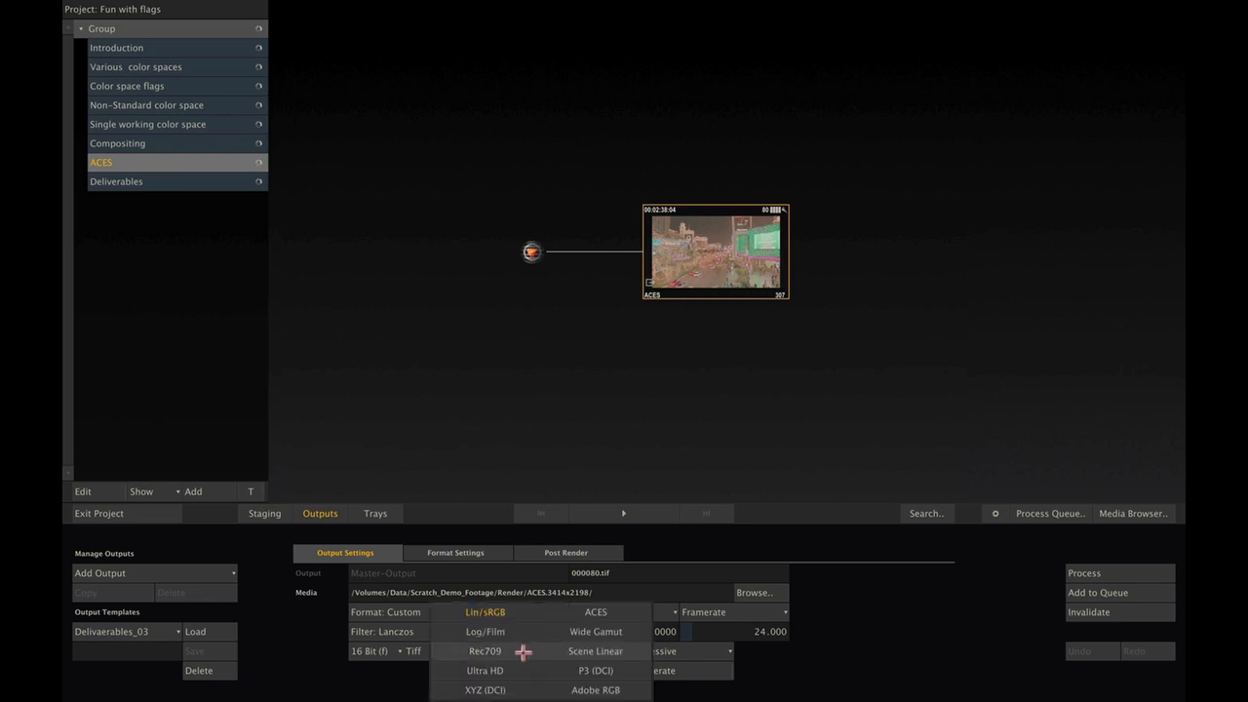
{"action": "left_click", "coordinate": [499, 651]}
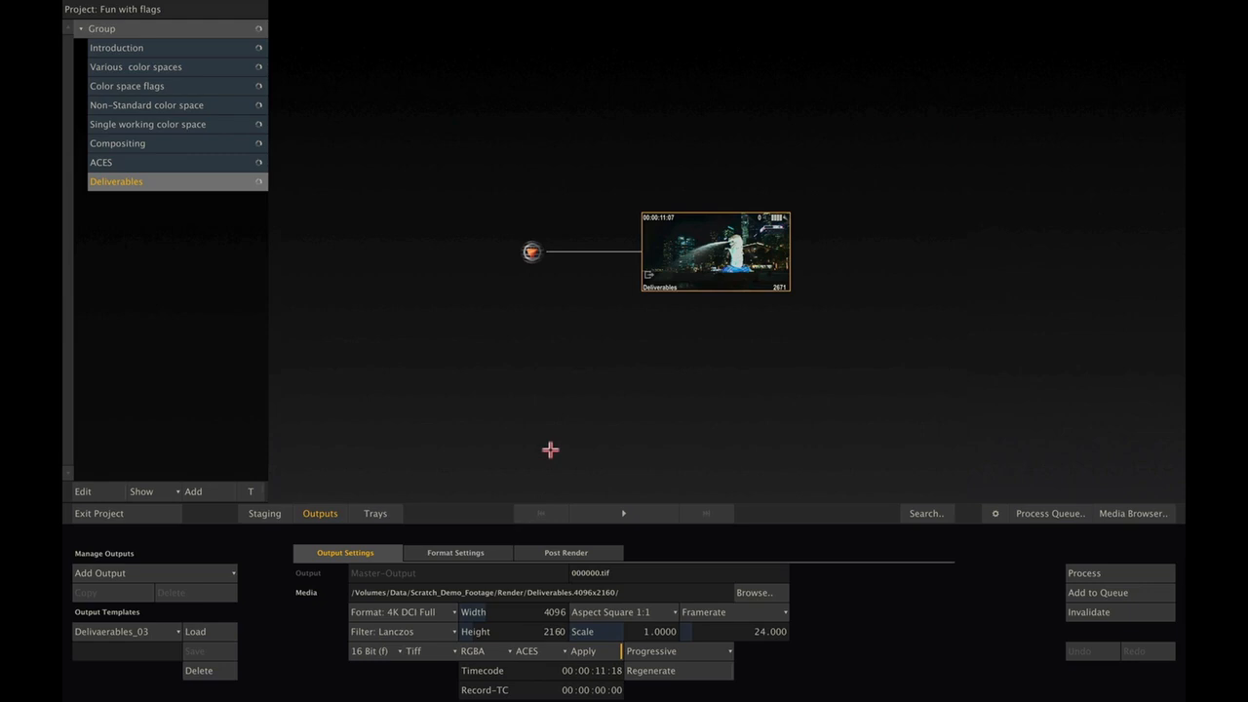
- Add an image-file output node to the Deliverables construct's main output and set its color space to Lin/sRGB
{"action": "left_click", "coordinate": [317, 514]}
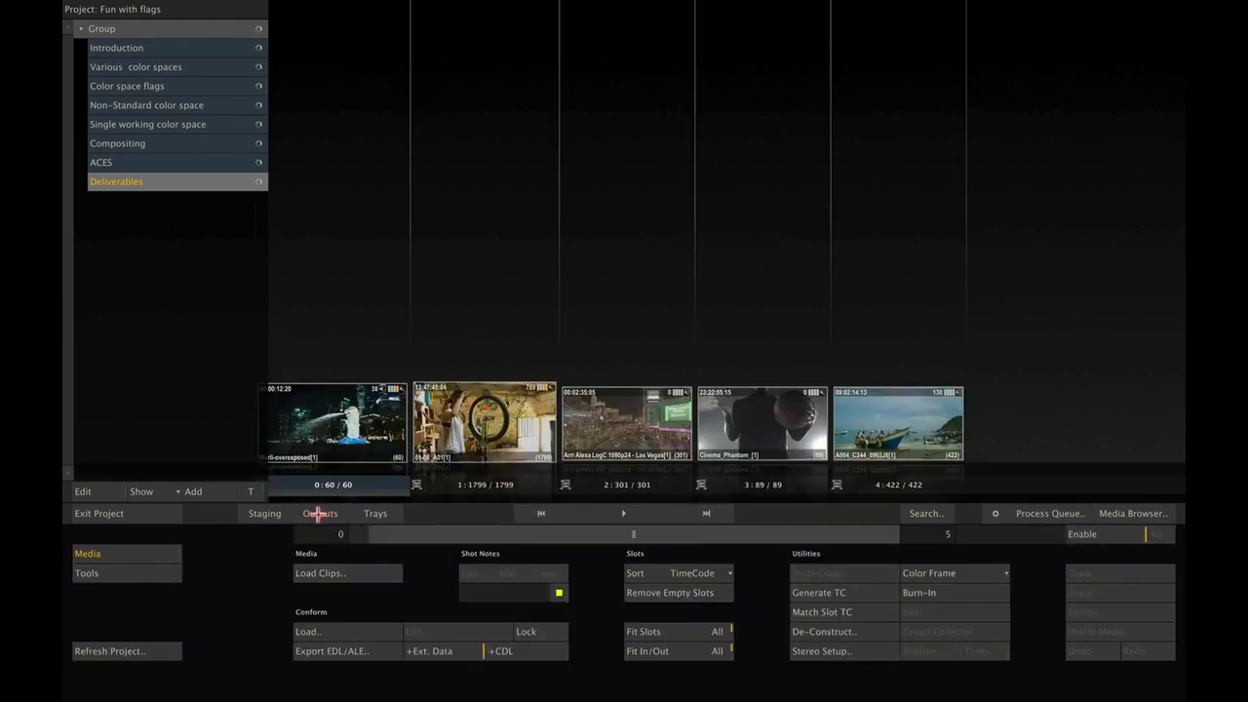
{"action": "left_click_drag", "start_coordinate": [455, 536], "coordinate": [423, 534]}
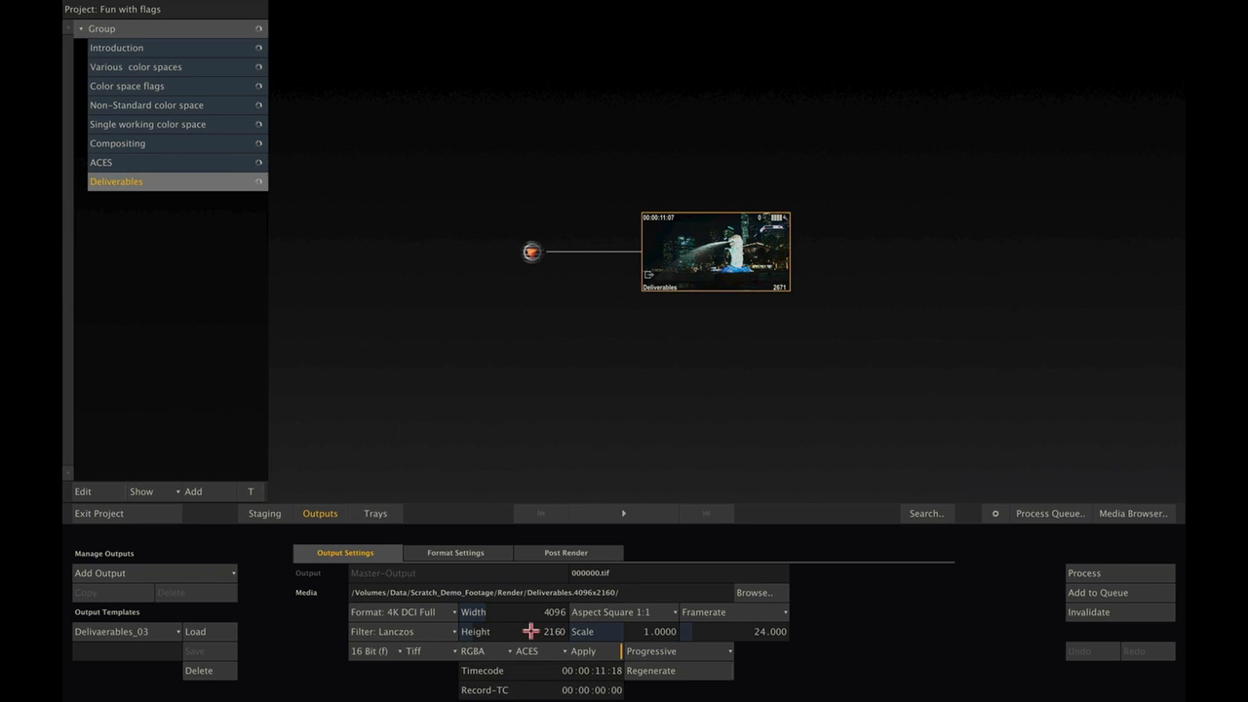
{"action": "left_click", "coordinate": [217, 575]}
{"action": "left_click", "coordinate": [188, 548]}
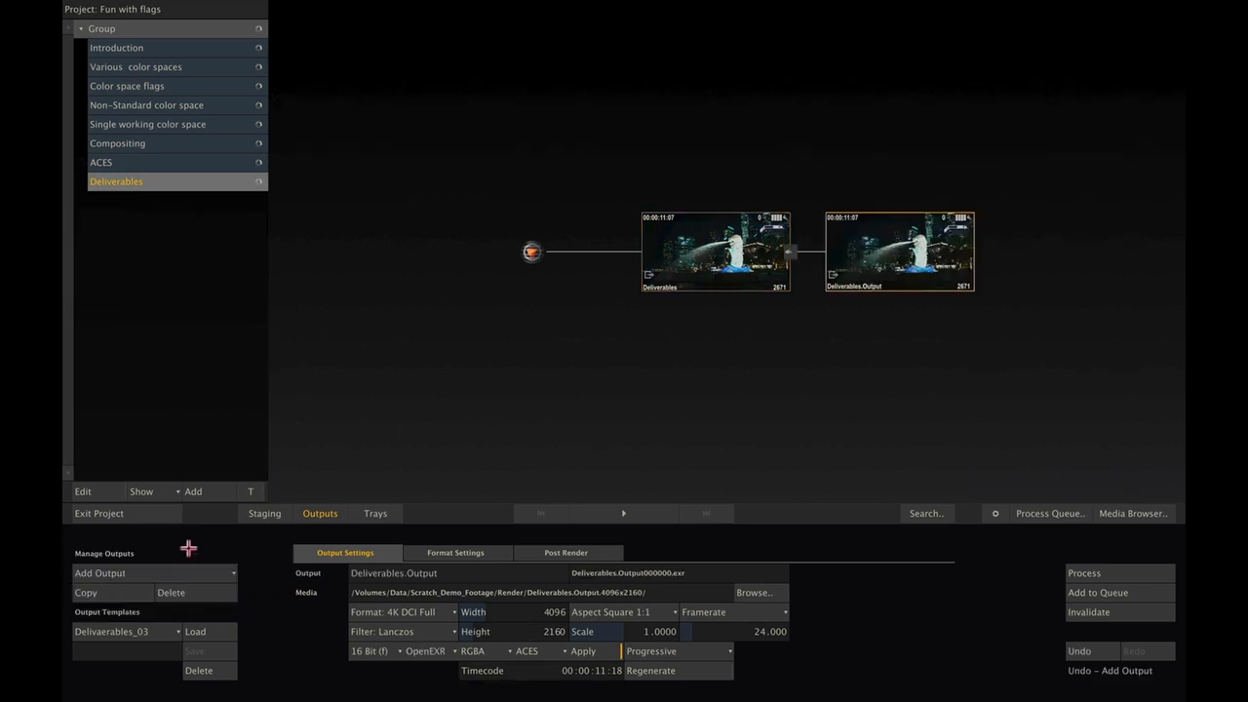
{"action": "left_click", "coordinate": [524, 650]}
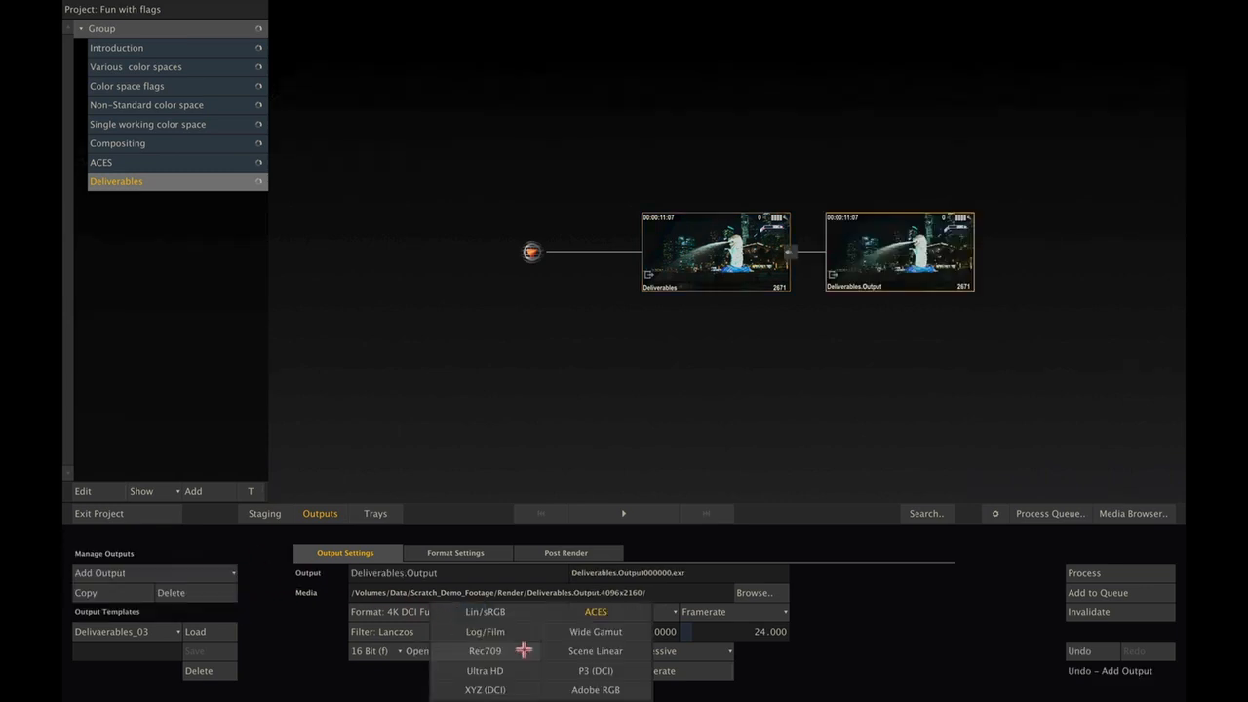
{"action": "left_click", "coordinate": [503, 613]}
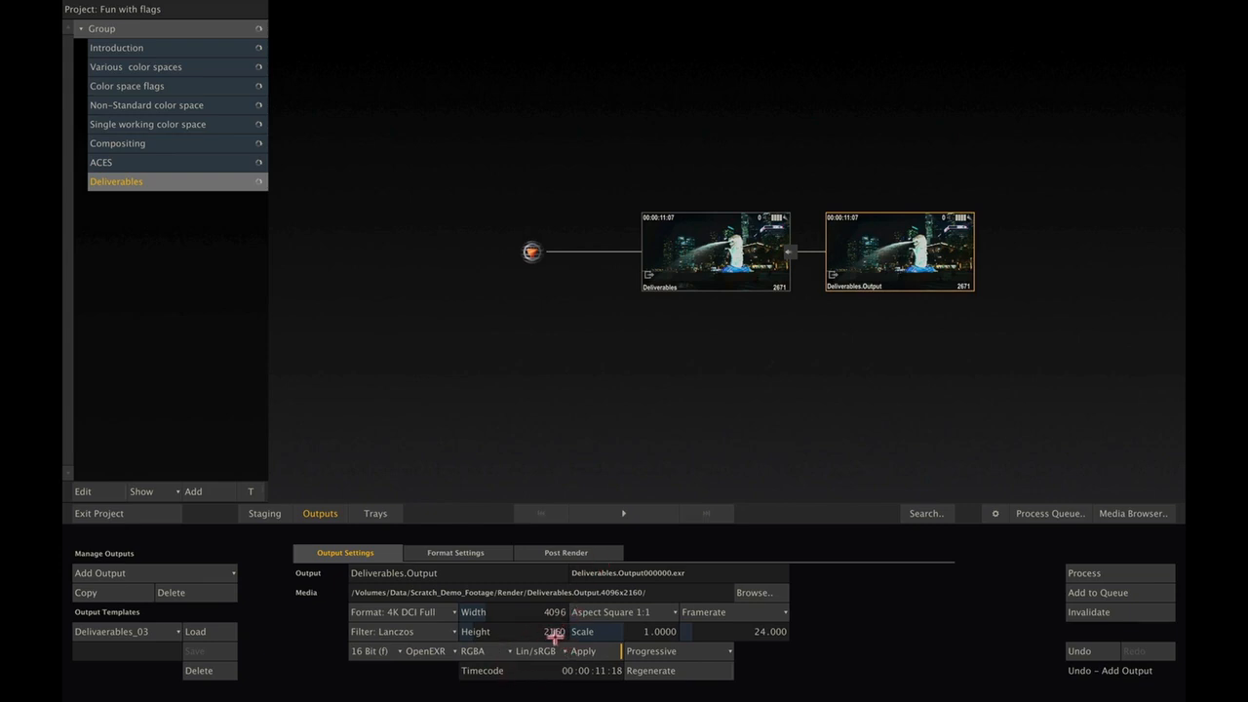
- Chain a second image-file output node behind the Lin/sRGB output and set its color space to P3 (DCI)
{"action": "left_click", "coordinate": [236, 571]}
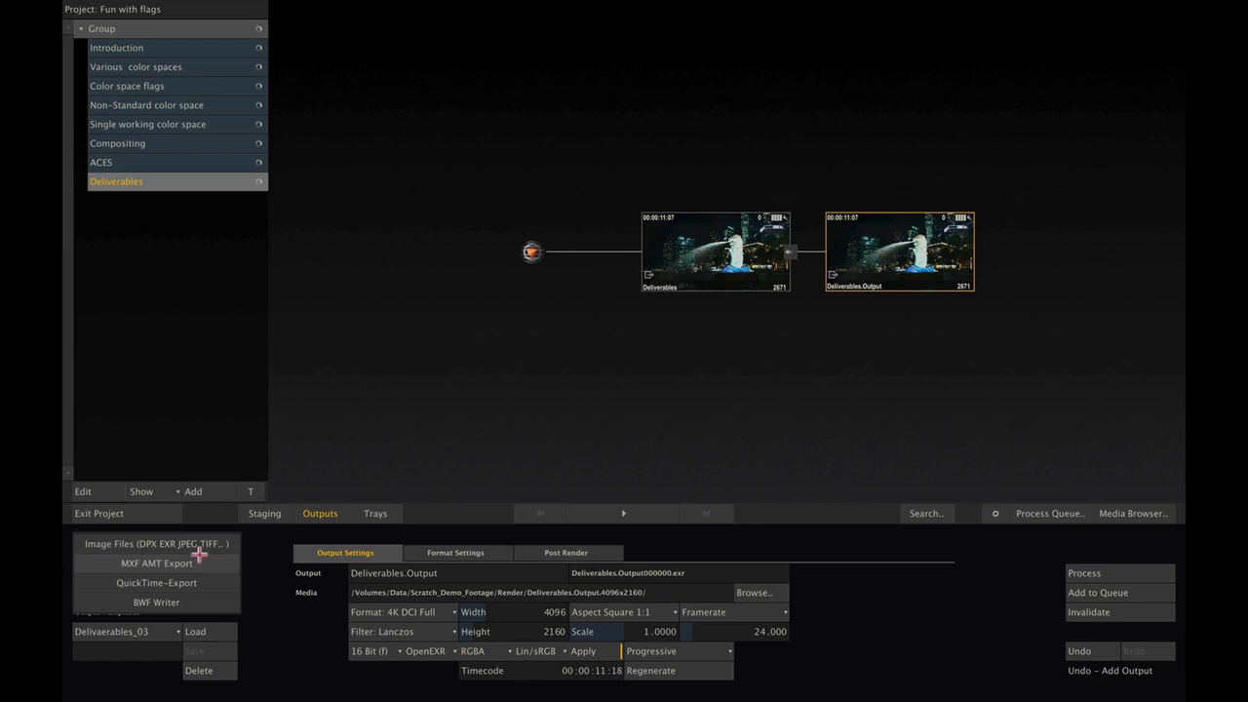
{"action": "left_click", "coordinate": [200, 545]}
{"action": "left_click", "coordinate": [527, 651]}
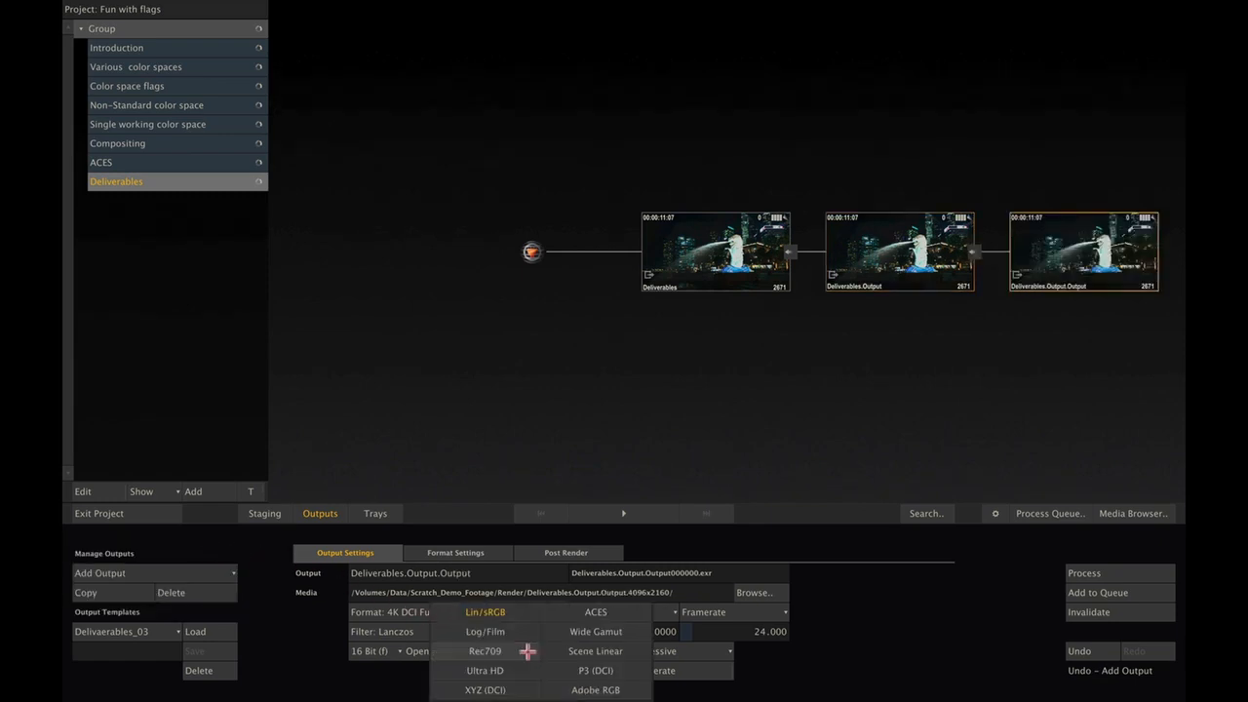
{"action": "left_click", "coordinate": [593, 670]}
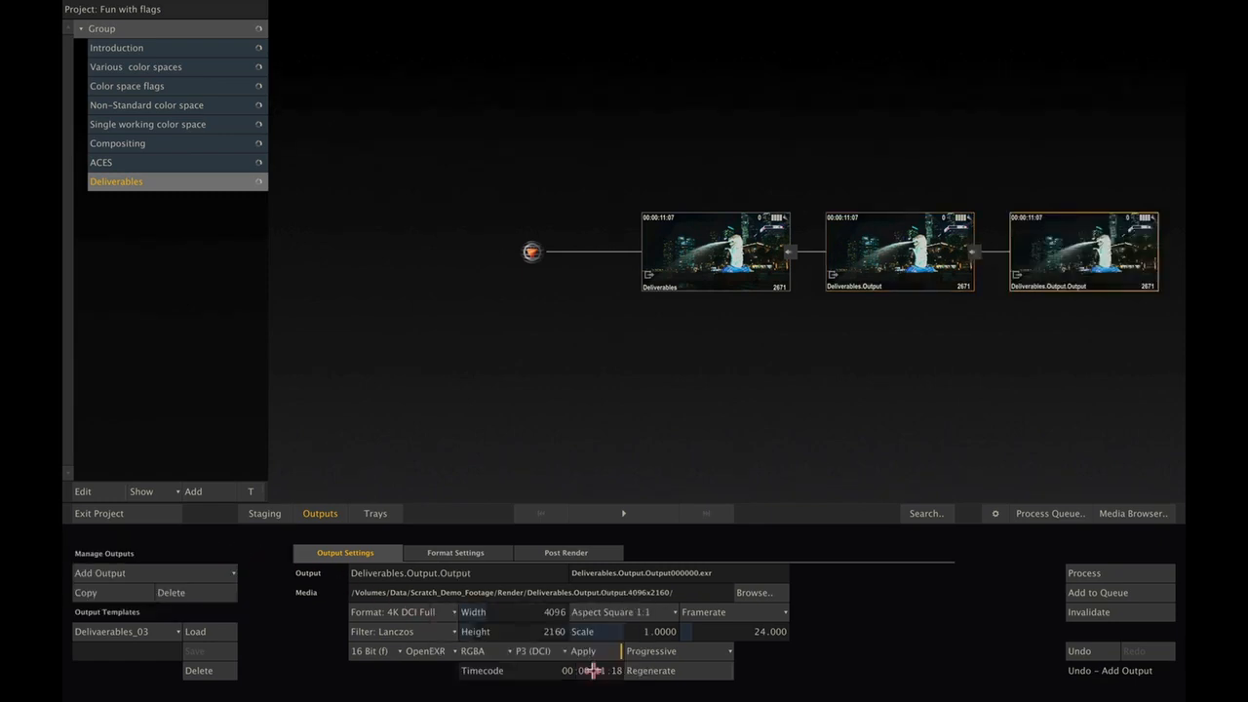
{"action": "left_click_drag", "start_coordinate": [874, 393], "coordinate": [735, 393]}
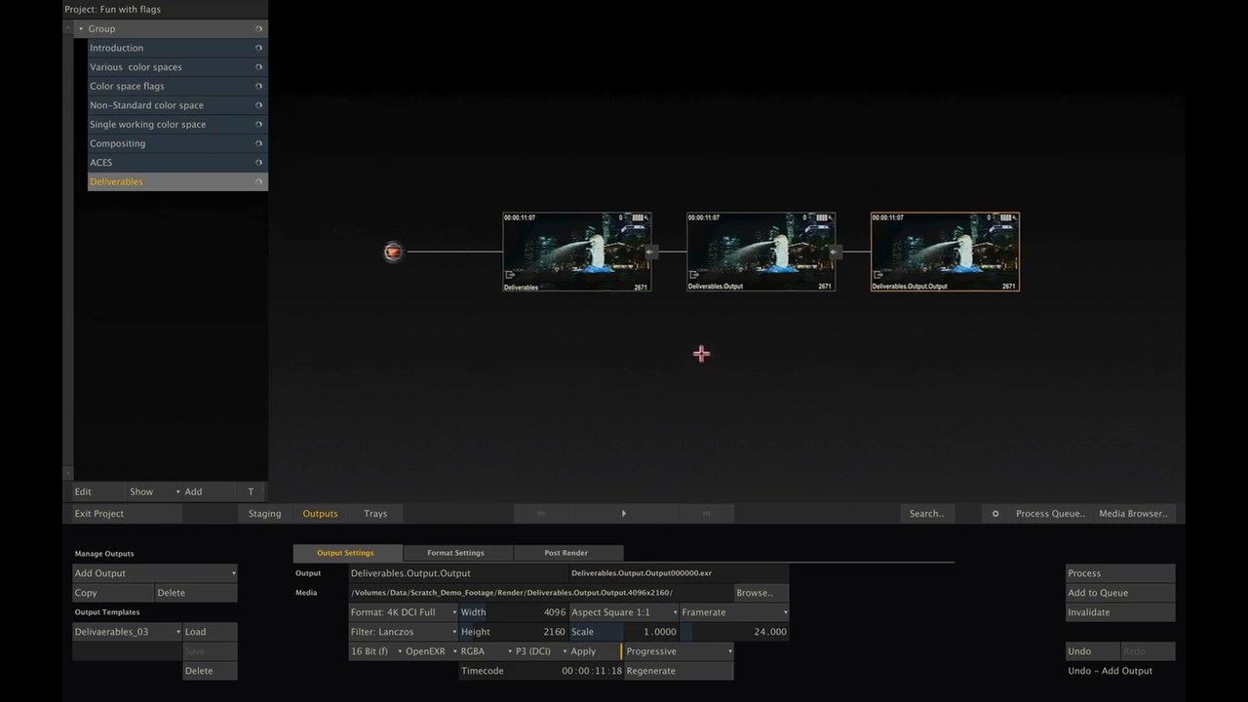
- Delete the Lin/sRGB output node together with the P3 (DCI) output chained behind it
{"action": "left_click", "coordinate": [741, 268]}
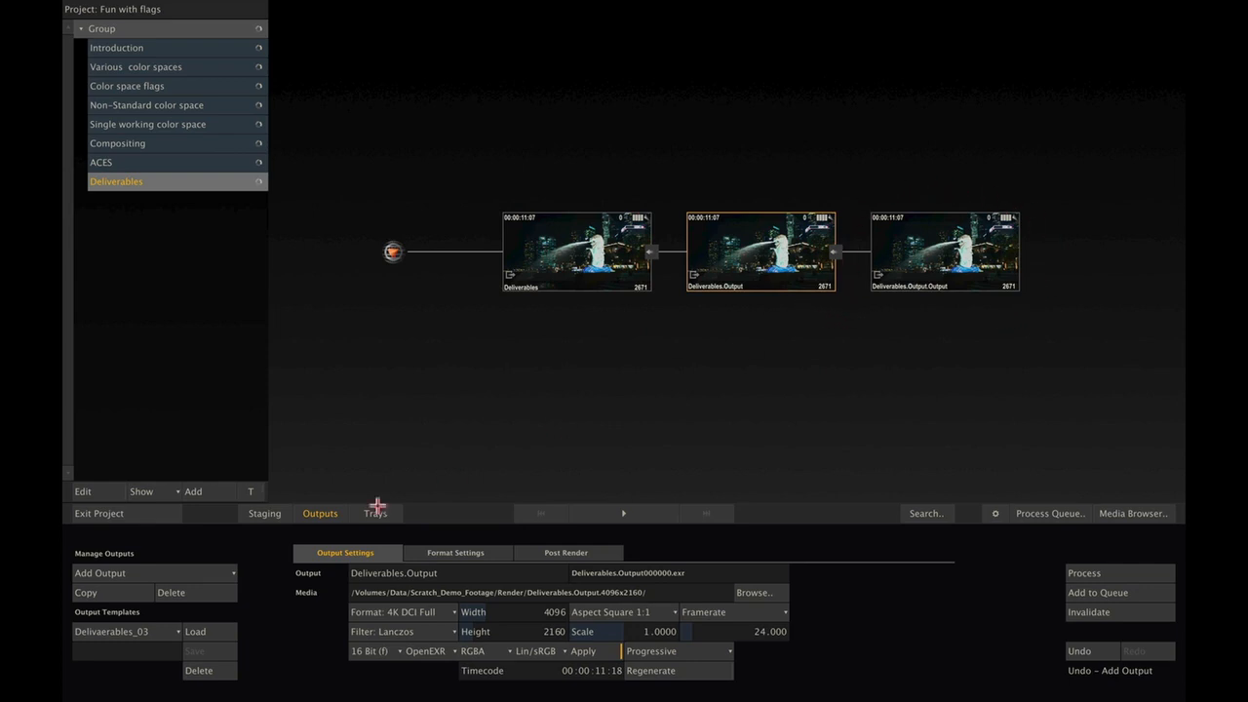
{"action": "left_click", "coordinate": [170, 592]}
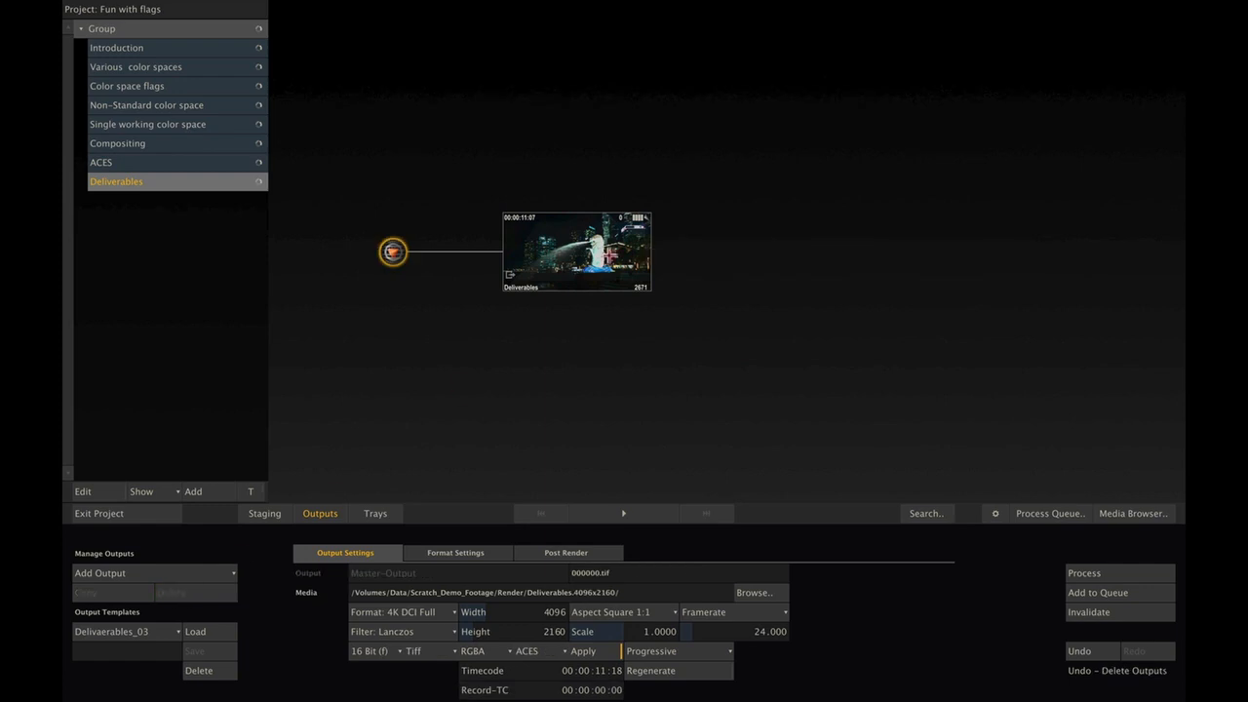
- Load the Deliverables_07 output template onto the Deliverables main output and bring the whole node tree into view
{"action": "left_click", "coordinate": [571, 250]}
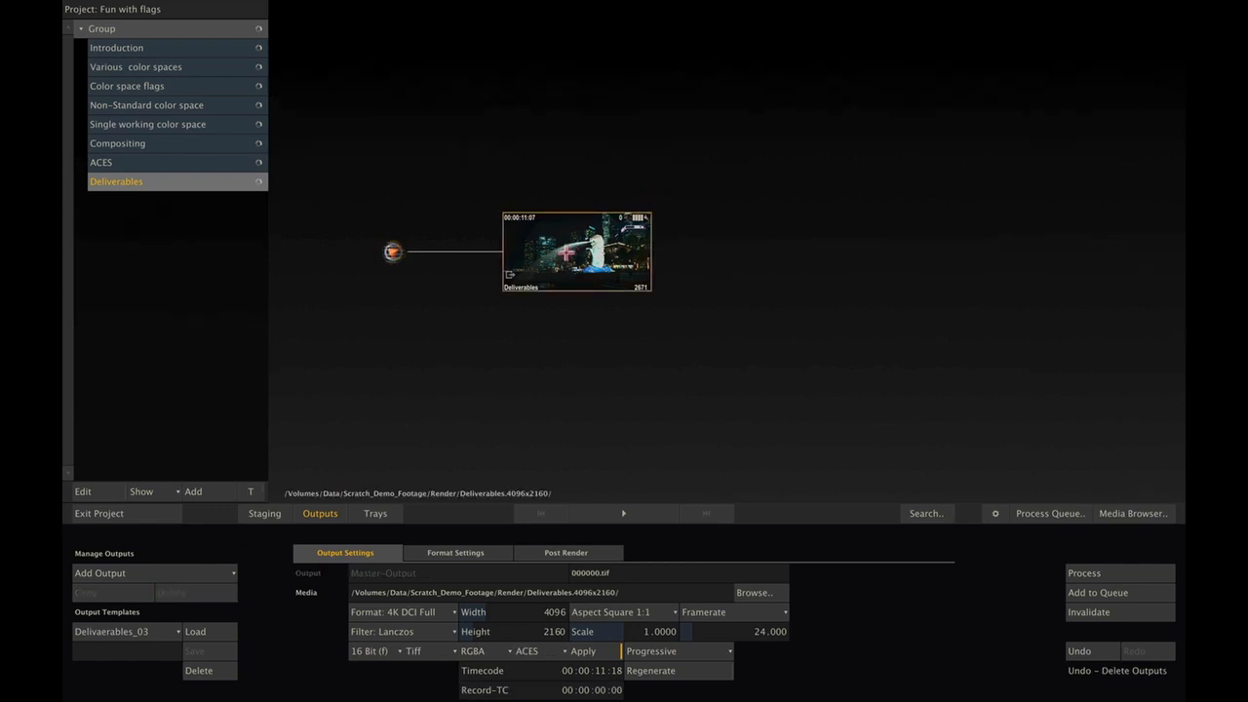
{"action": "left_click", "coordinate": [140, 629]}
{"action": "left_click", "coordinate": [138, 690]}
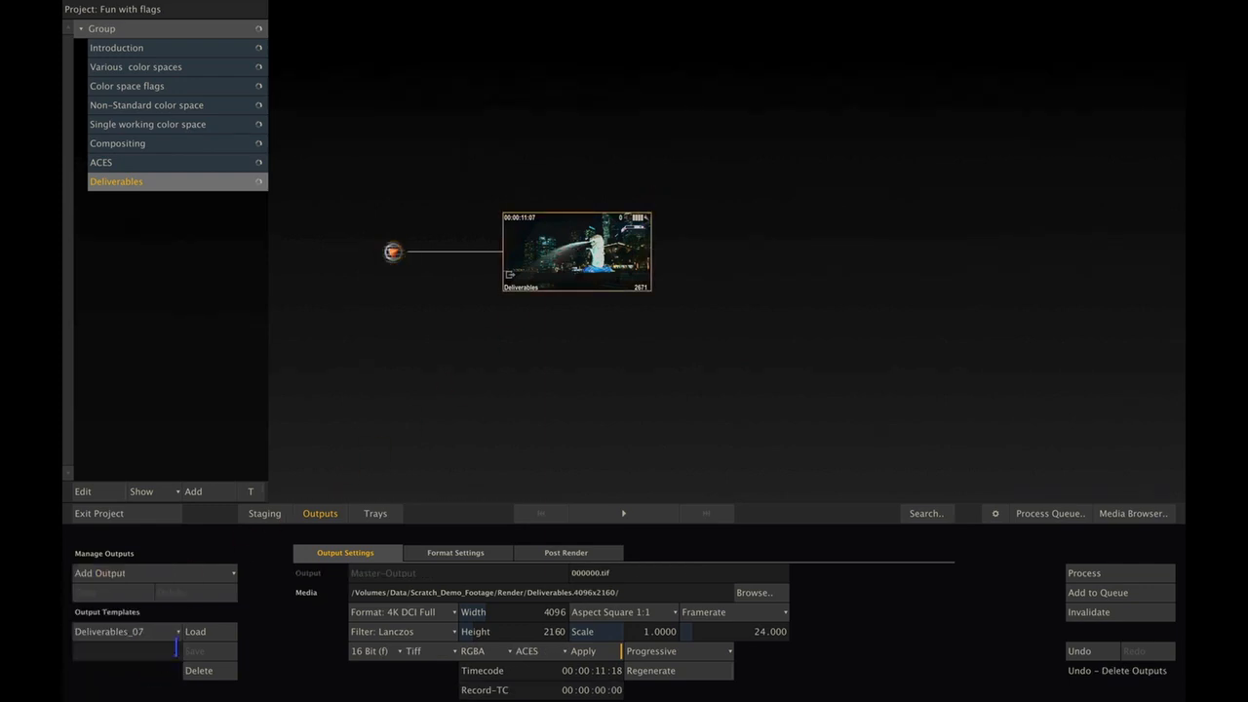
{"action": "left_click", "coordinate": [192, 631]}
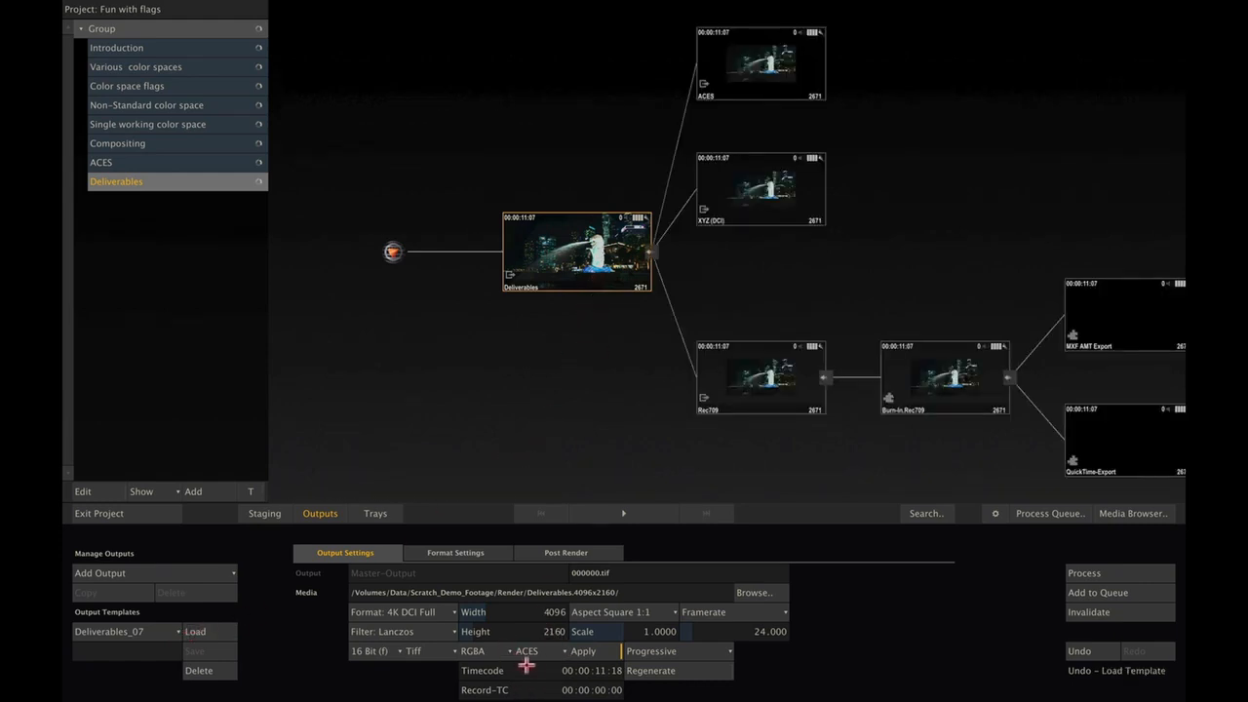
{"action": "left_click_drag", "start_coordinate": [574, 340], "coordinate": [491, 342]}
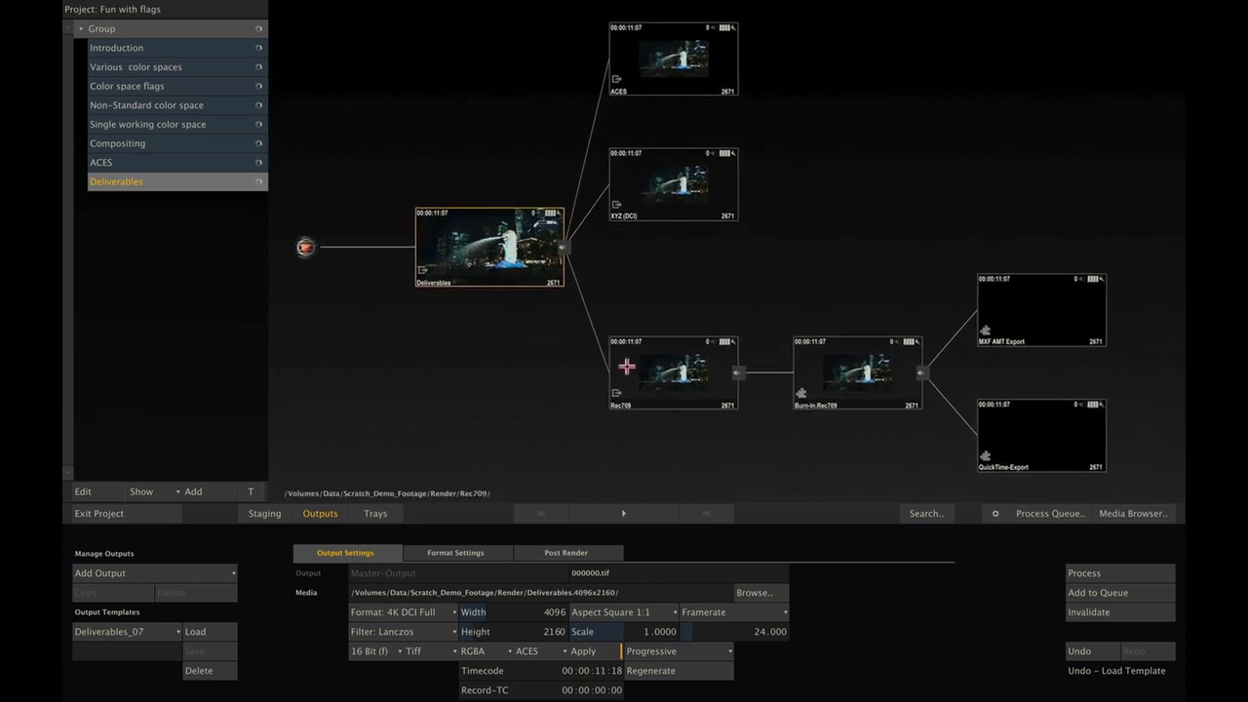
- Inspect the file format and color space settings of the ACES, XYZ (DCI), Rec709 and Burn-In.Rec709 output nodes
{"action": "left_click", "coordinate": [666, 59]}
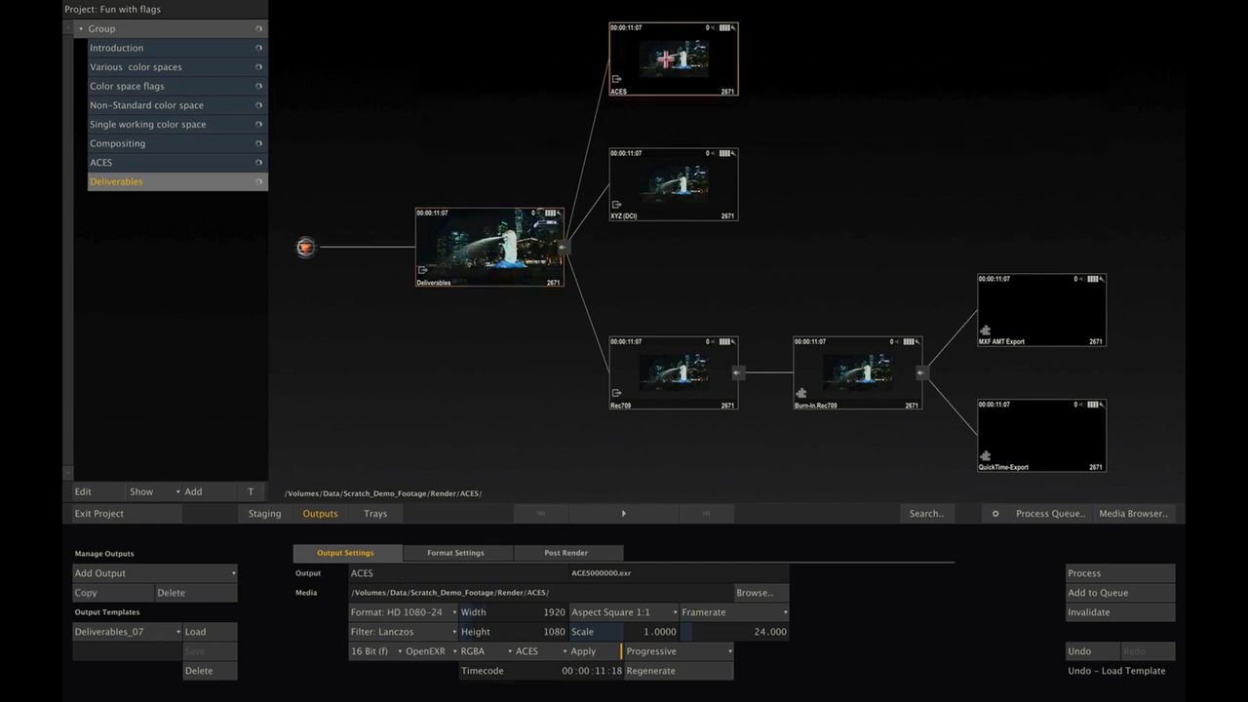
{"action": "left_click", "coordinate": [659, 191]}
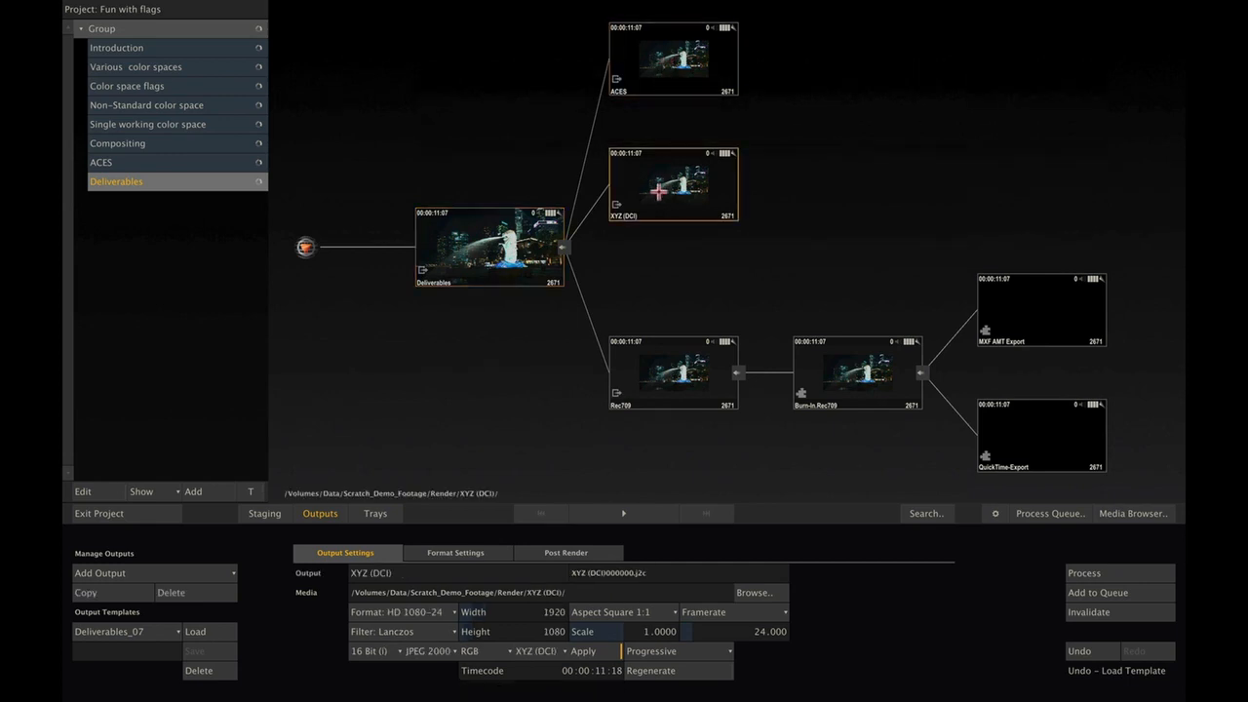
{"action": "left_click", "coordinate": [669, 377]}
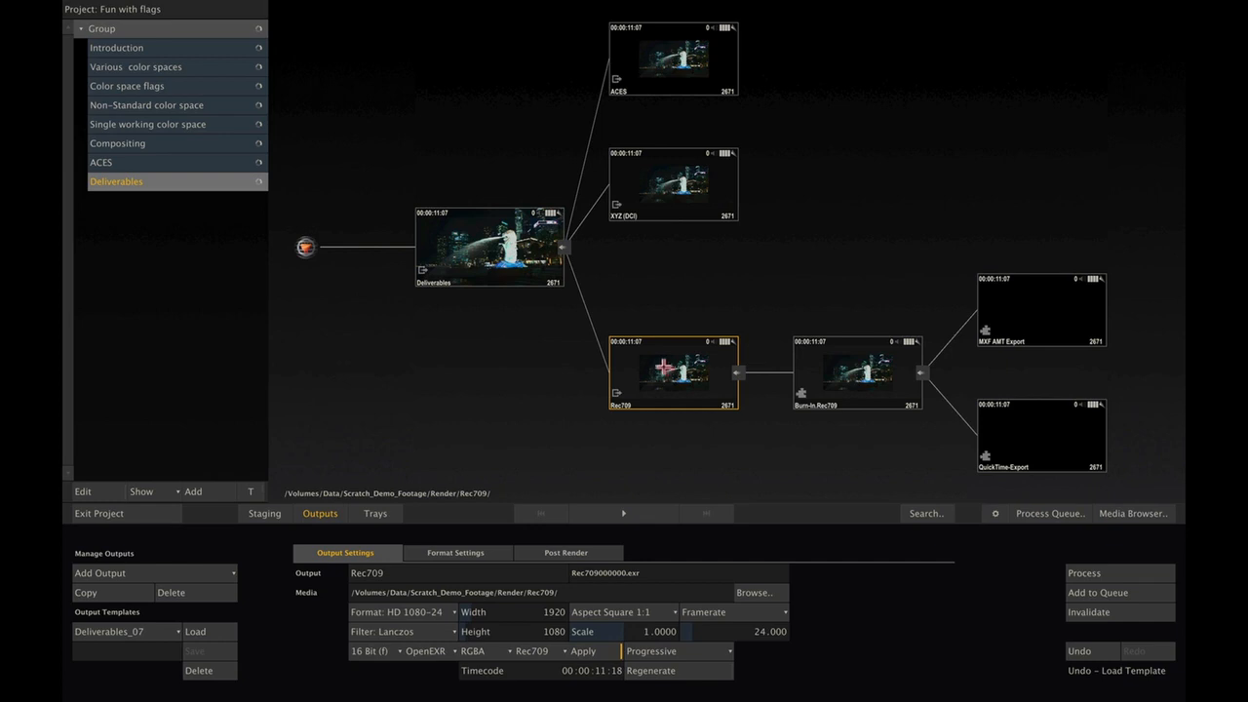
{"action": "left_click", "coordinate": [490, 254]}
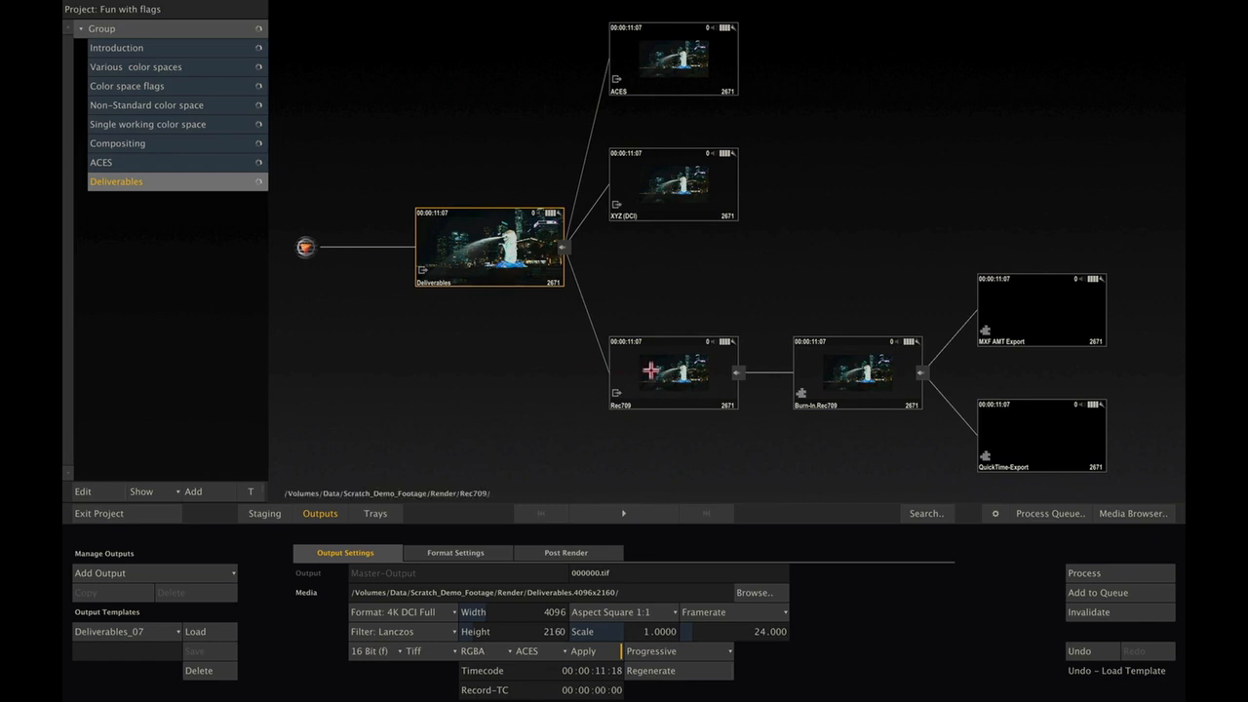
{"action": "left_click", "coordinate": [651, 370]}
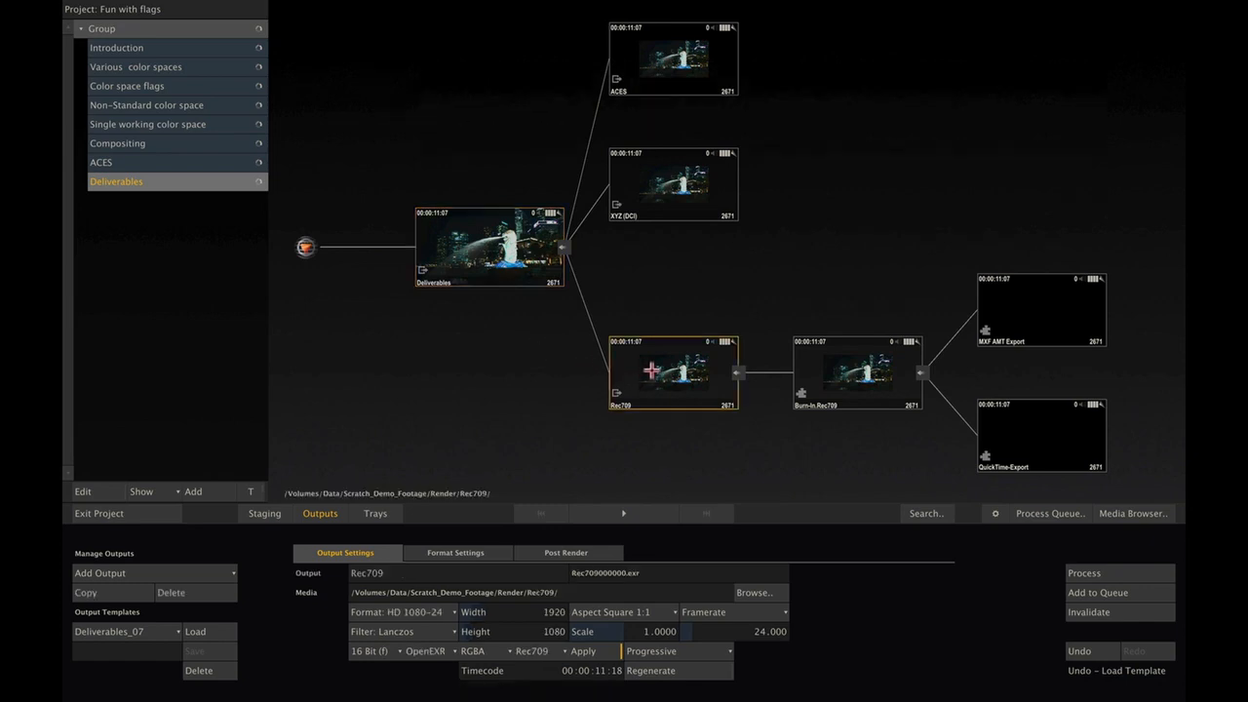
{"action": "left_click", "coordinate": [868, 380]}
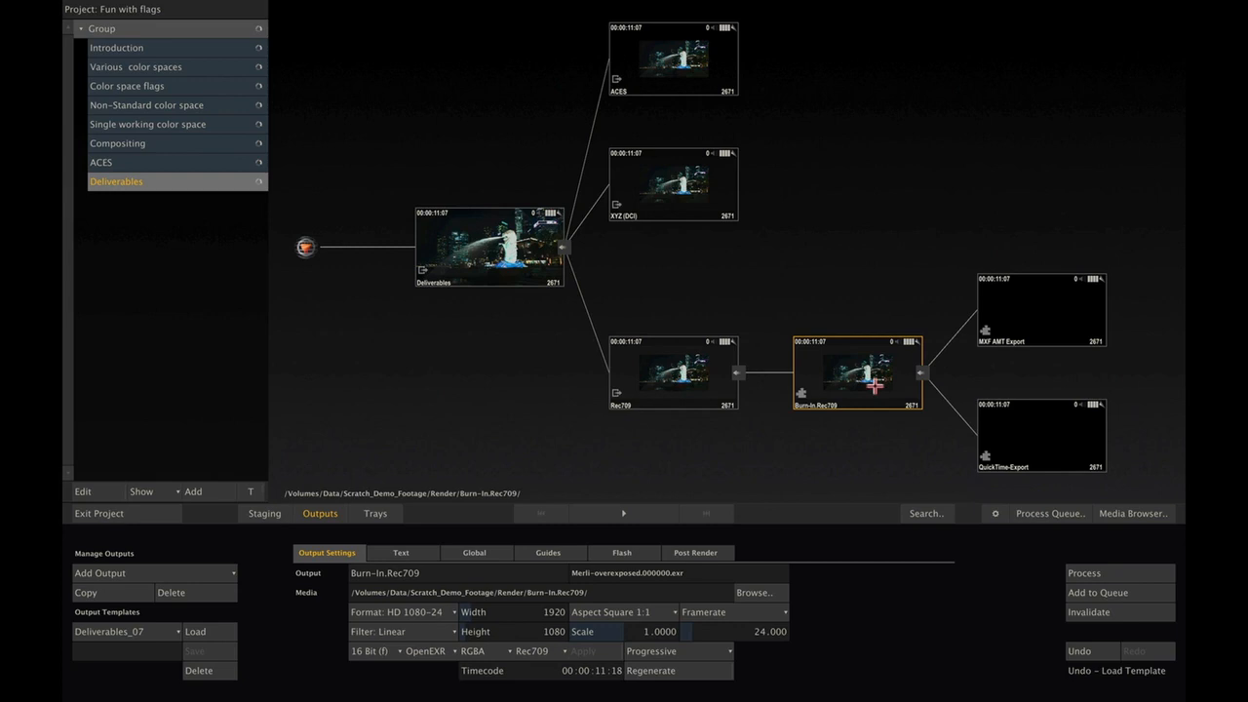
- Review the output branches again, comparing the ACES, XYZ (DCI) and Rec709 nodes with the MXF AMT Export and QuickTime-Export nodes
{"action": "left_click", "coordinate": [671, 70]}
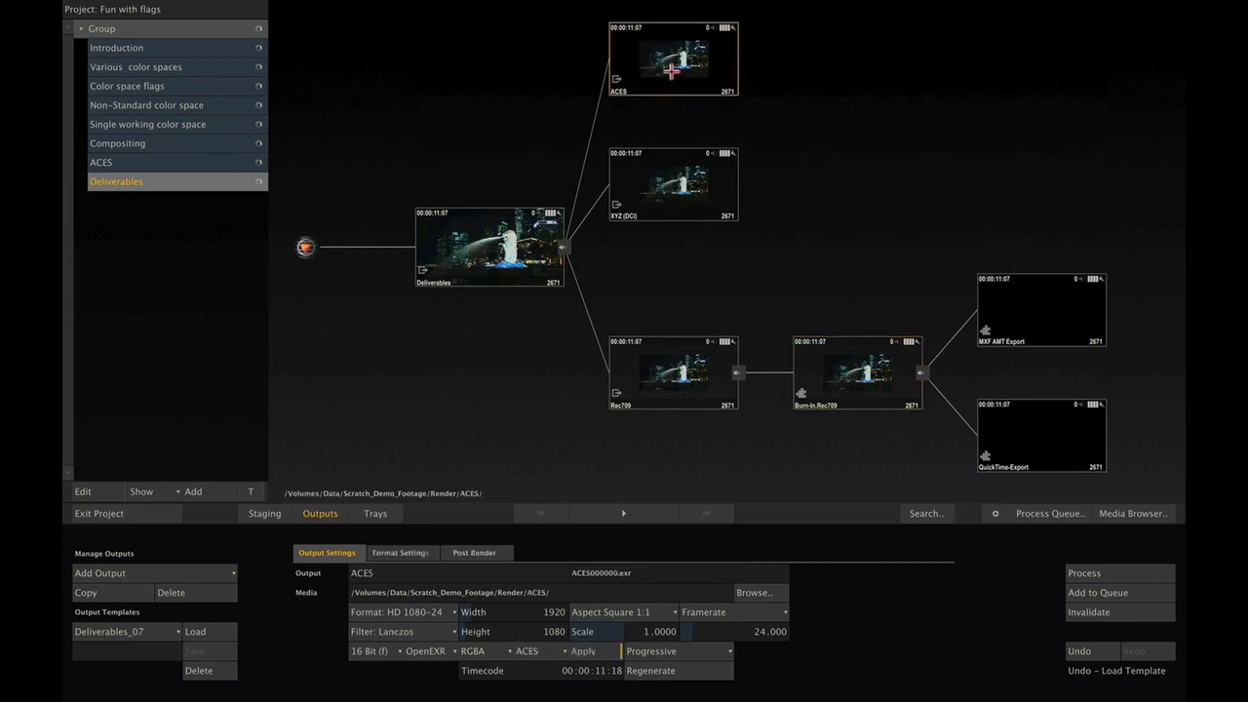
{"action": "left_click", "coordinate": [666, 191]}
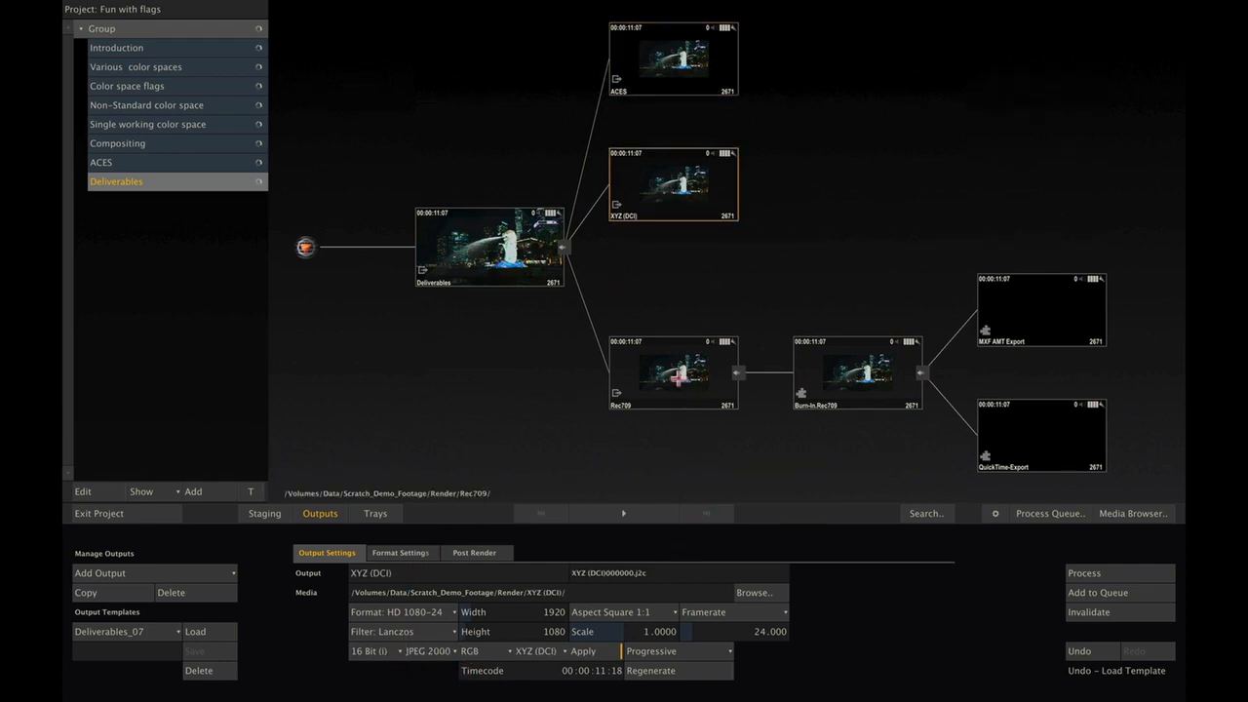
{"action": "left_click", "coordinate": [676, 377]}
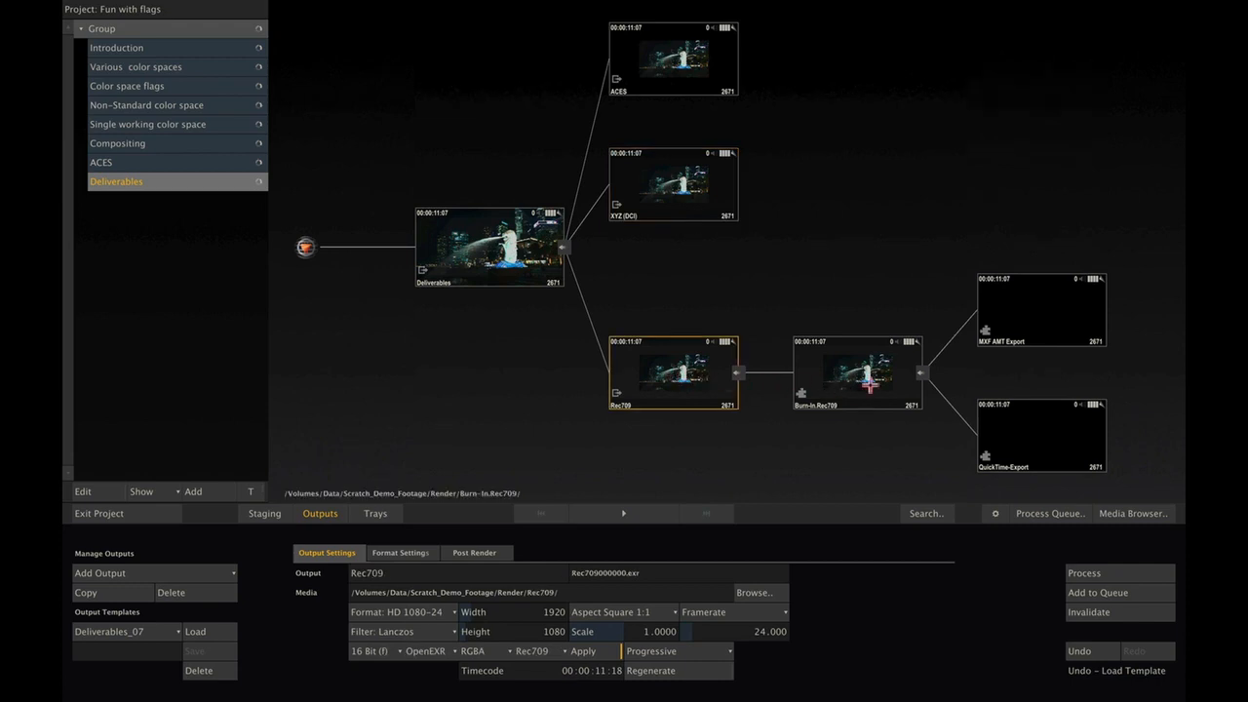
{"action": "left_click", "coordinate": [1036, 319]}
{"action": "left_click", "coordinate": [1048, 438]}
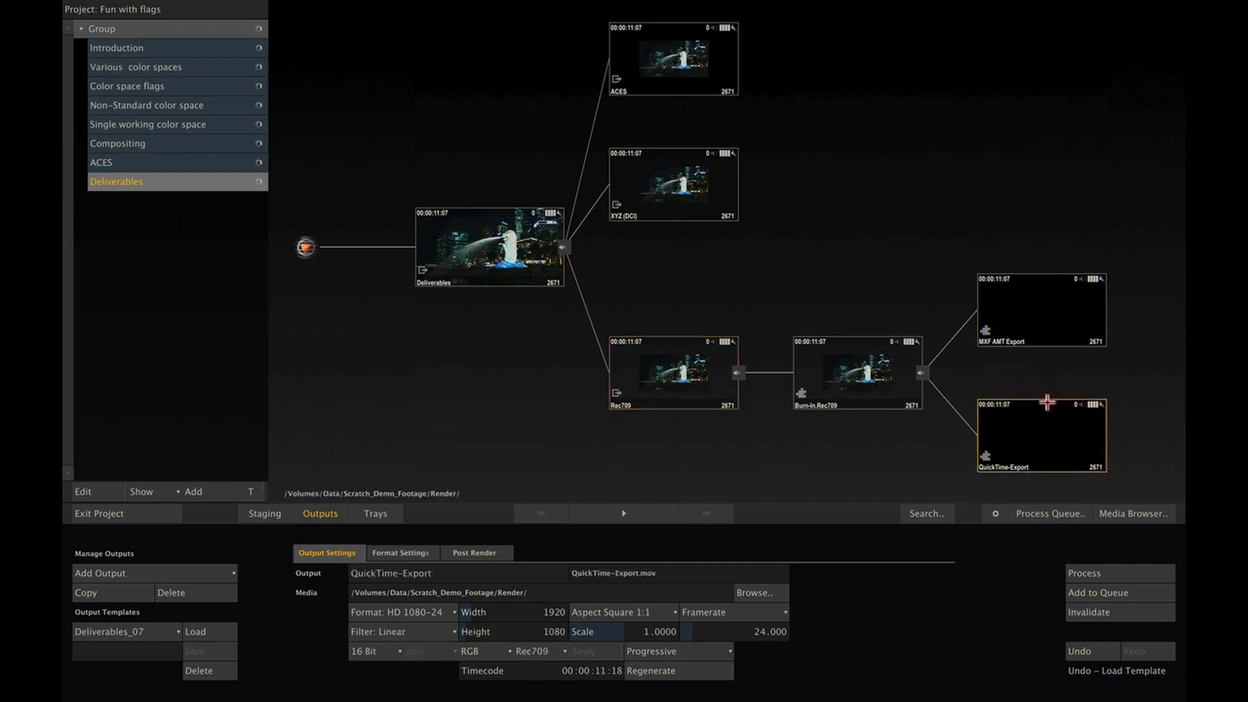
{"action": "left_click", "coordinate": [1038, 312]}
{"action": "left_click", "coordinate": [1022, 465]}
{"action": "left_click", "coordinate": [1030, 329]}
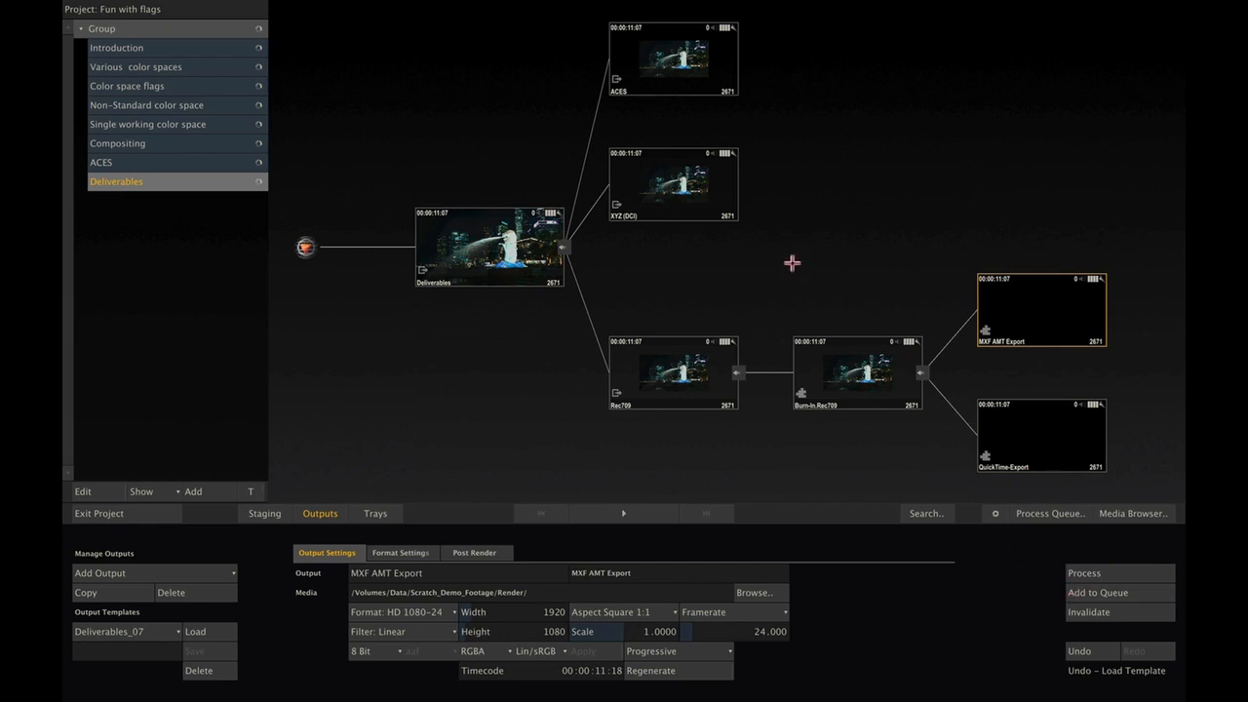
{"action": "left_click", "coordinate": [681, 186]}
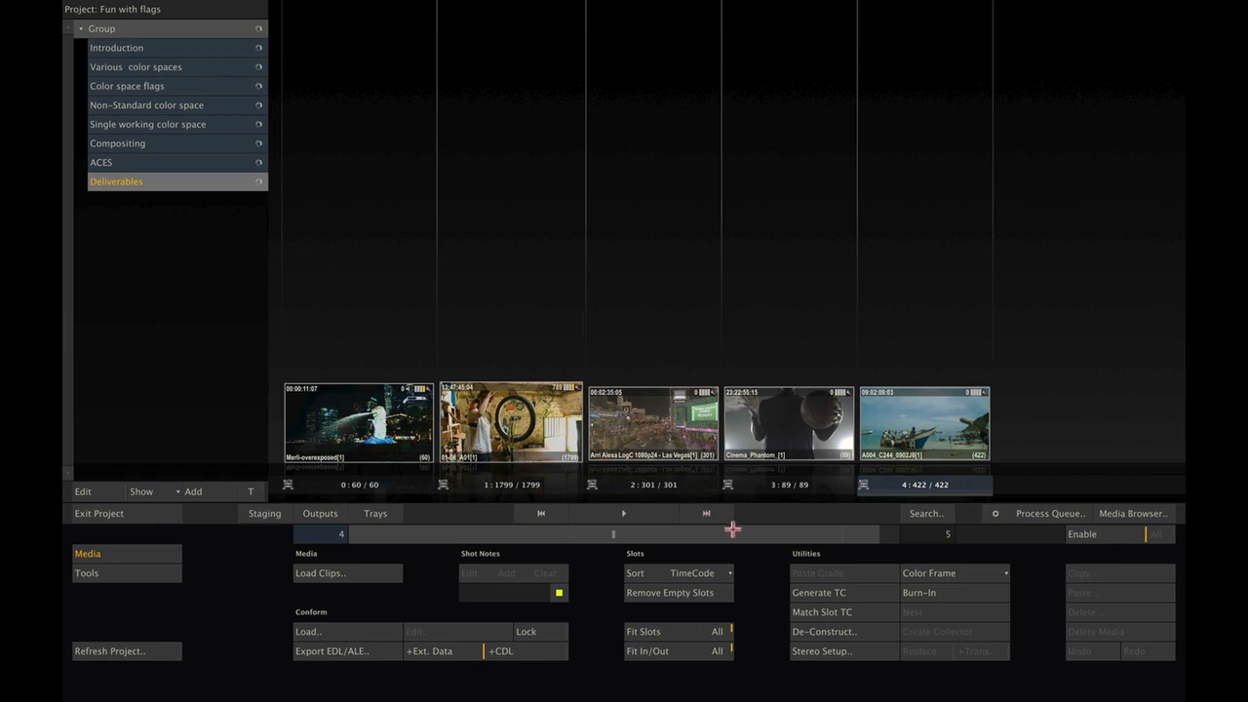
- Switch off Apply Colorspace for the working view, dual view and SDI monitor in the player, and return to the Deliverables construct
{"action": "left_click", "coordinate": [630, 512]}
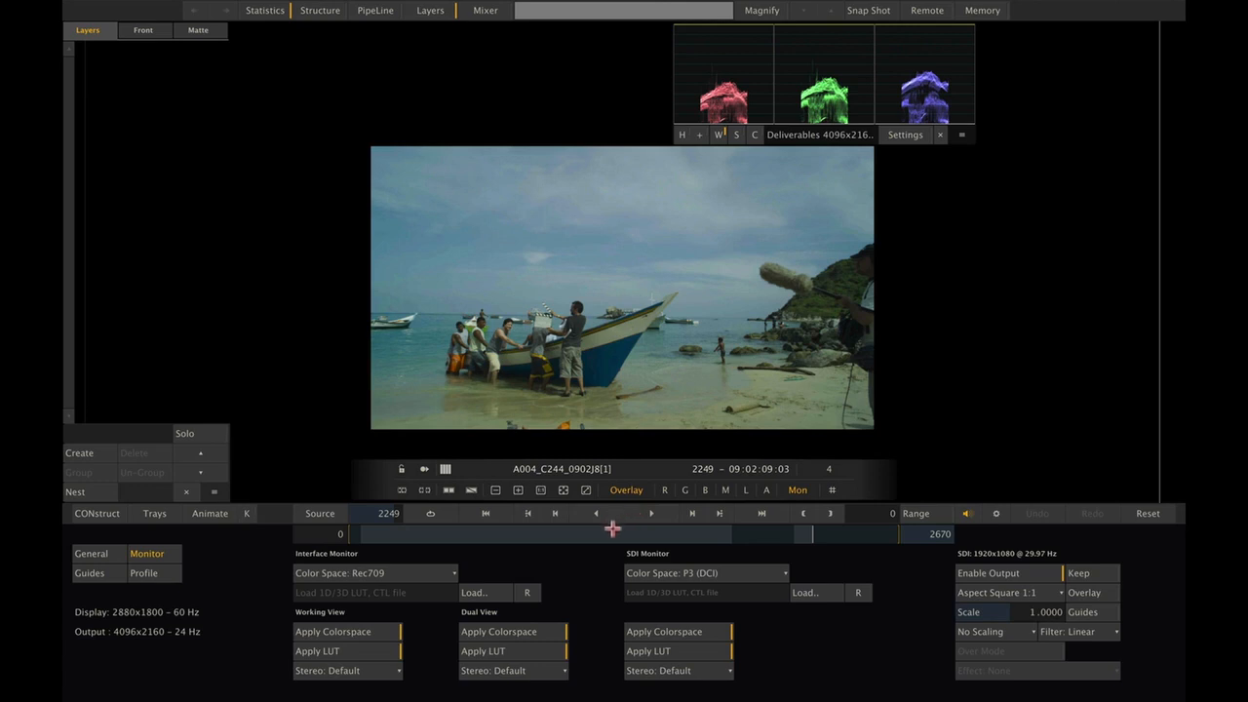
{"action": "left_click", "coordinate": [332, 630]}
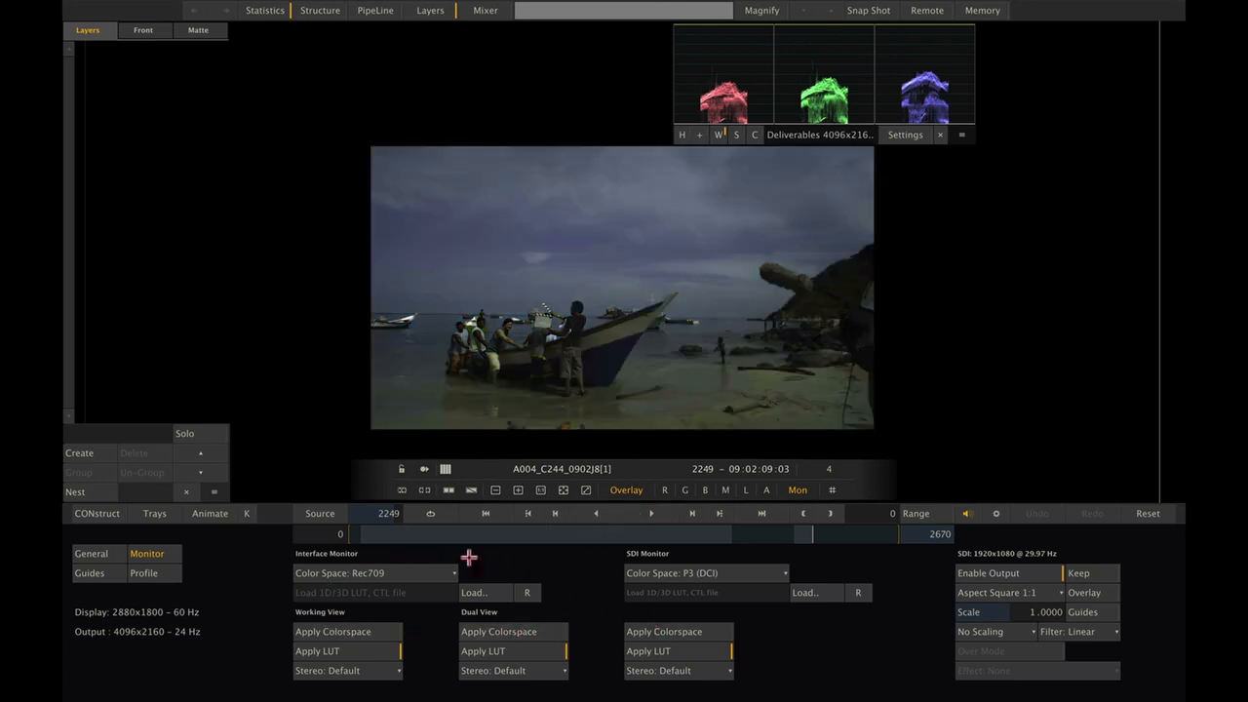
{"action": "left_click", "coordinate": [97, 513]}
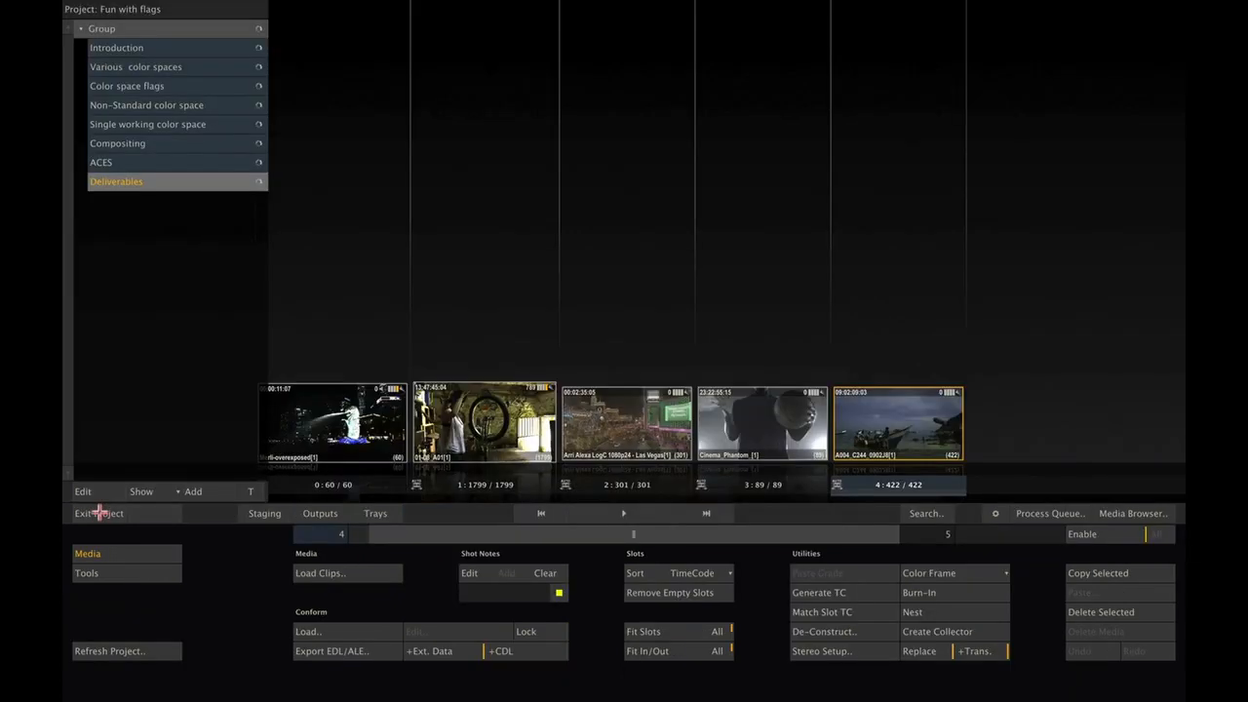
{"action": "left_click_drag", "start_coordinate": [390, 535], "coordinate": [362, 535]}
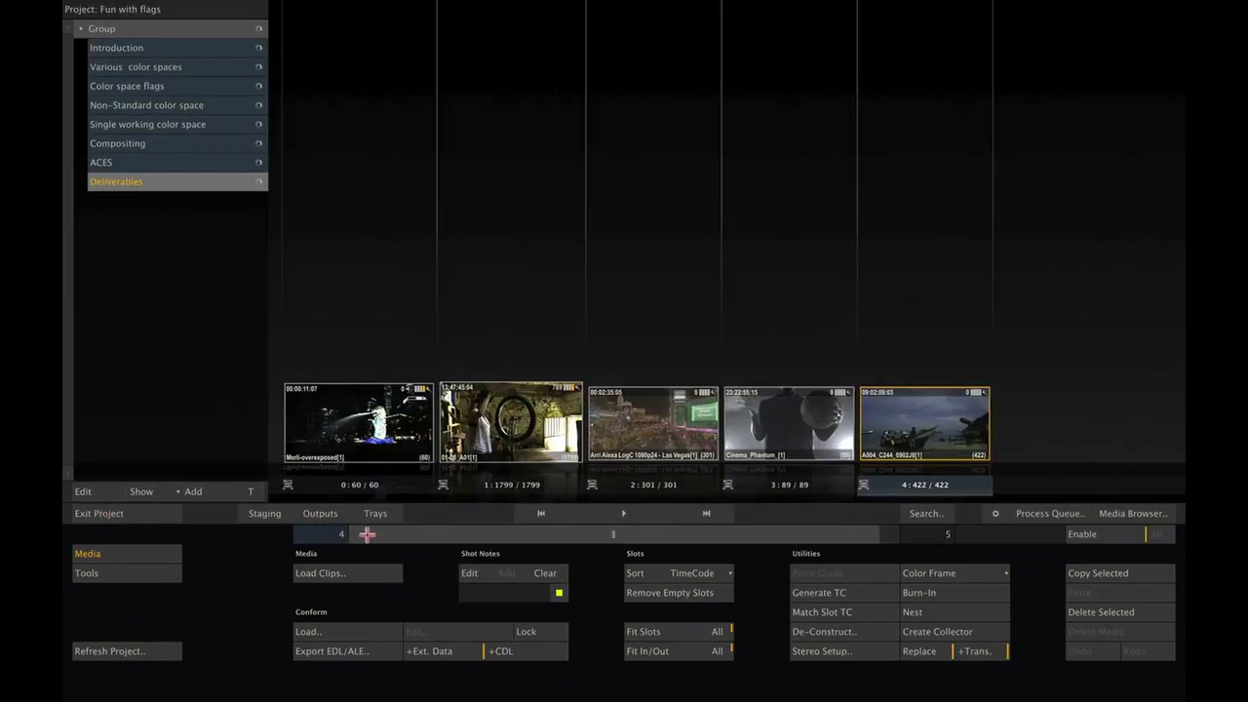
- Check the color space and its Apply option on the Deliverables main output node, and return to the construct
{"action": "left_click", "coordinate": [319, 513]}
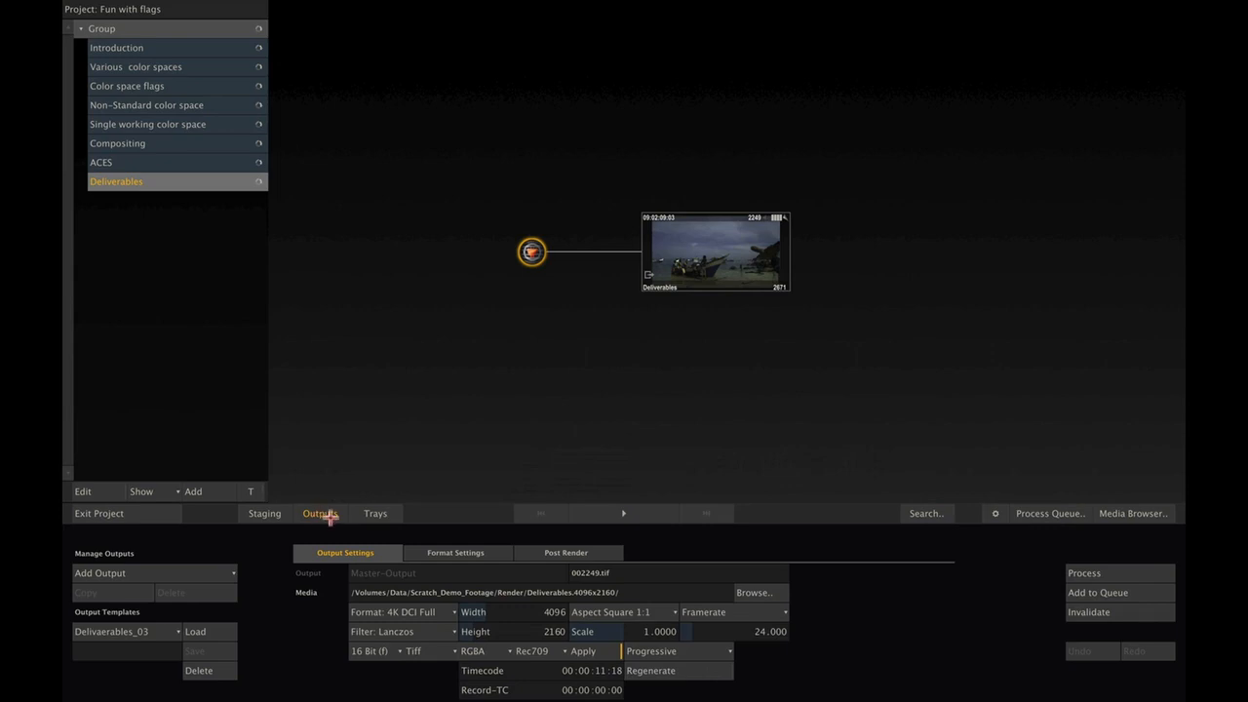
{"action": "left_click", "coordinate": [729, 246]}
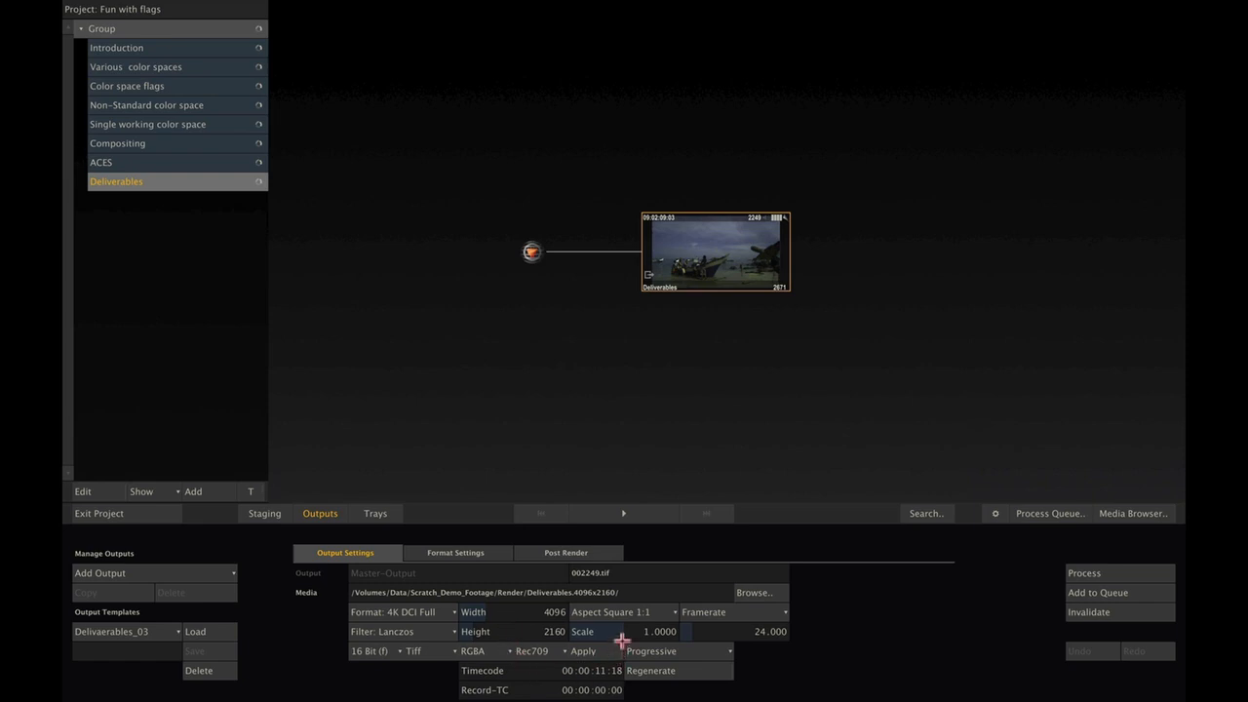
{"action": "left_click", "coordinate": [320, 513]}
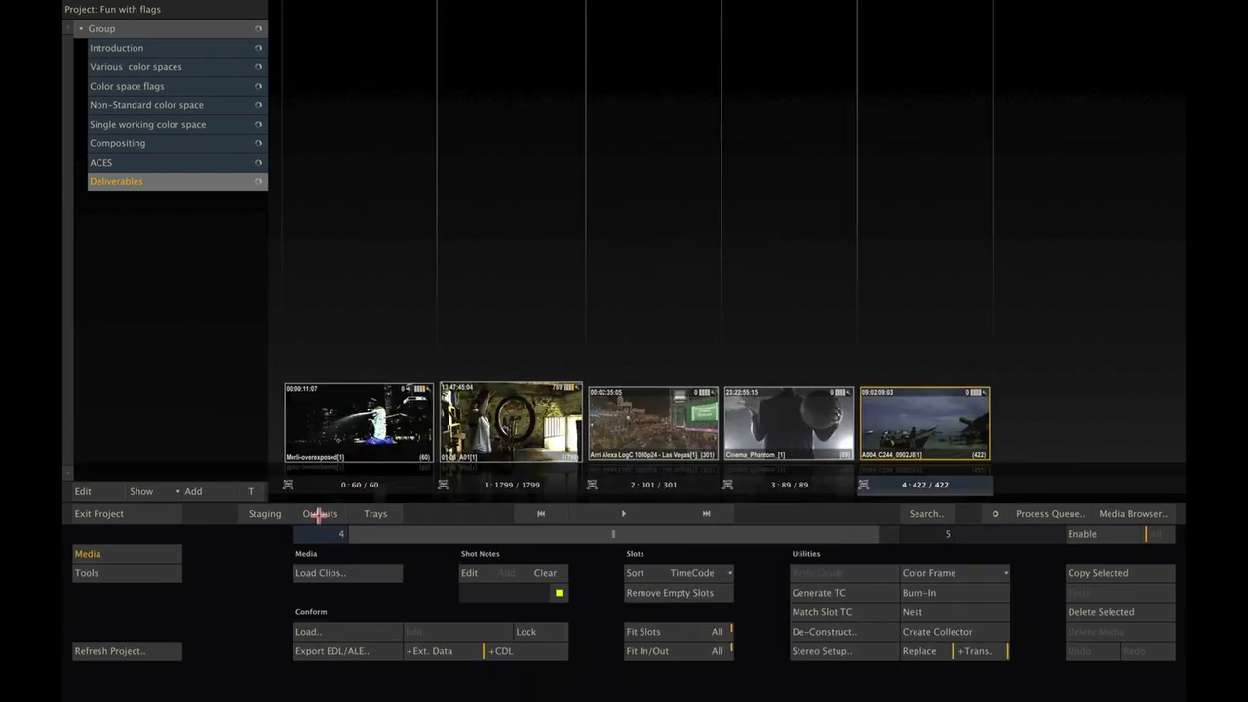
- Leave the project and turn on Disable Color Management in the advanced system preferences
{"action": "left_click", "coordinate": [87, 509]}
{"action": "left_click", "coordinate": [93, 513]}
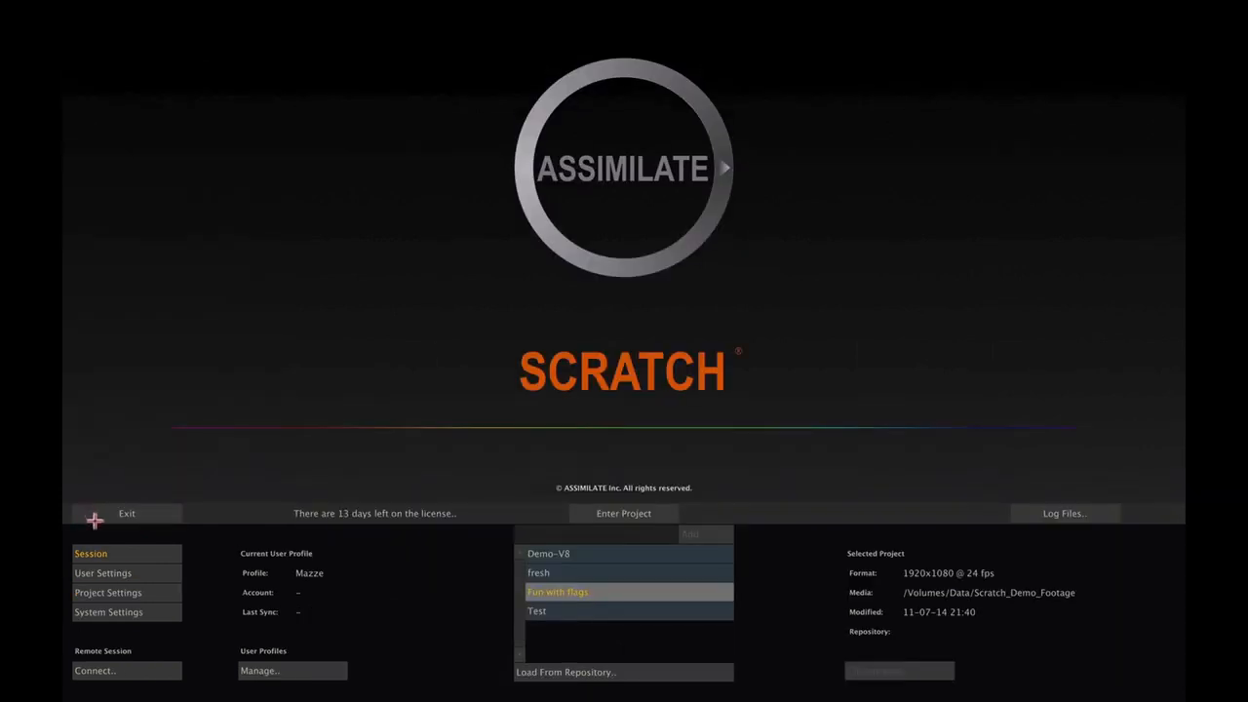
{"action": "left_click", "coordinate": [141, 612]}
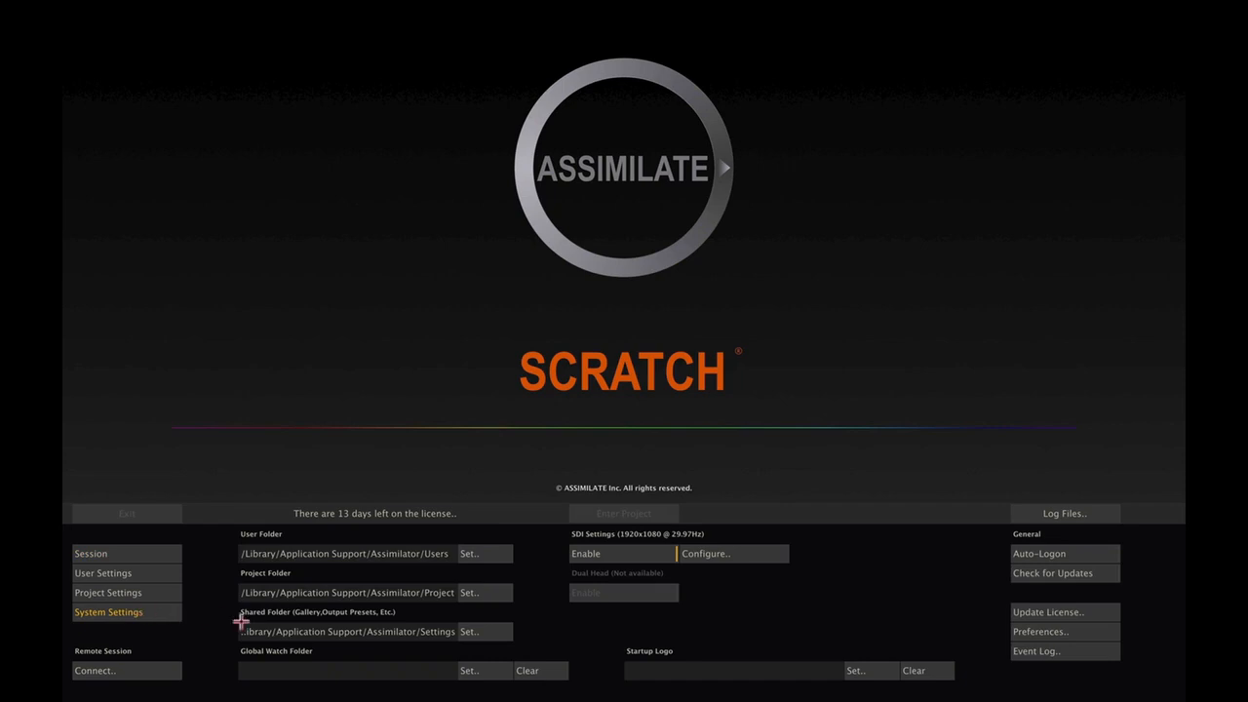
{"action": "left_click", "coordinate": [1033, 631]}
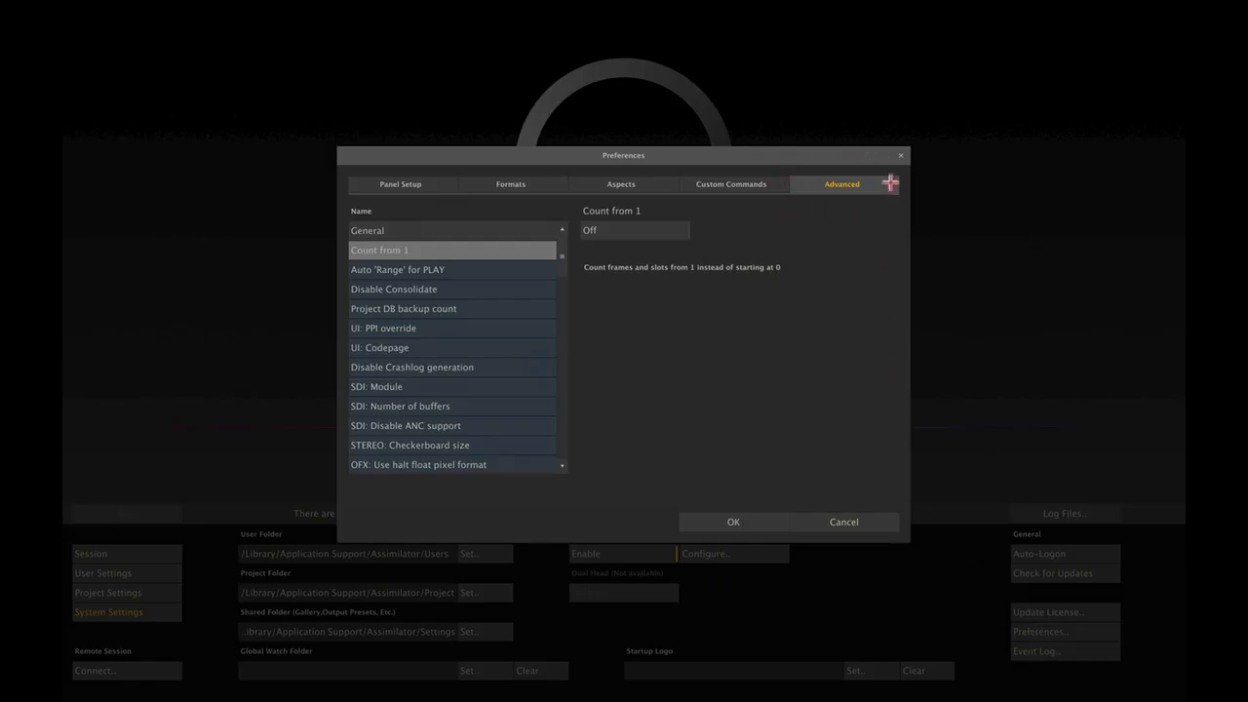
{"action": "left_click_drag", "start_coordinate": [562, 253], "coordinate": [565, 343]}
{"action": "left_click", "coordinate": [505, 337]}
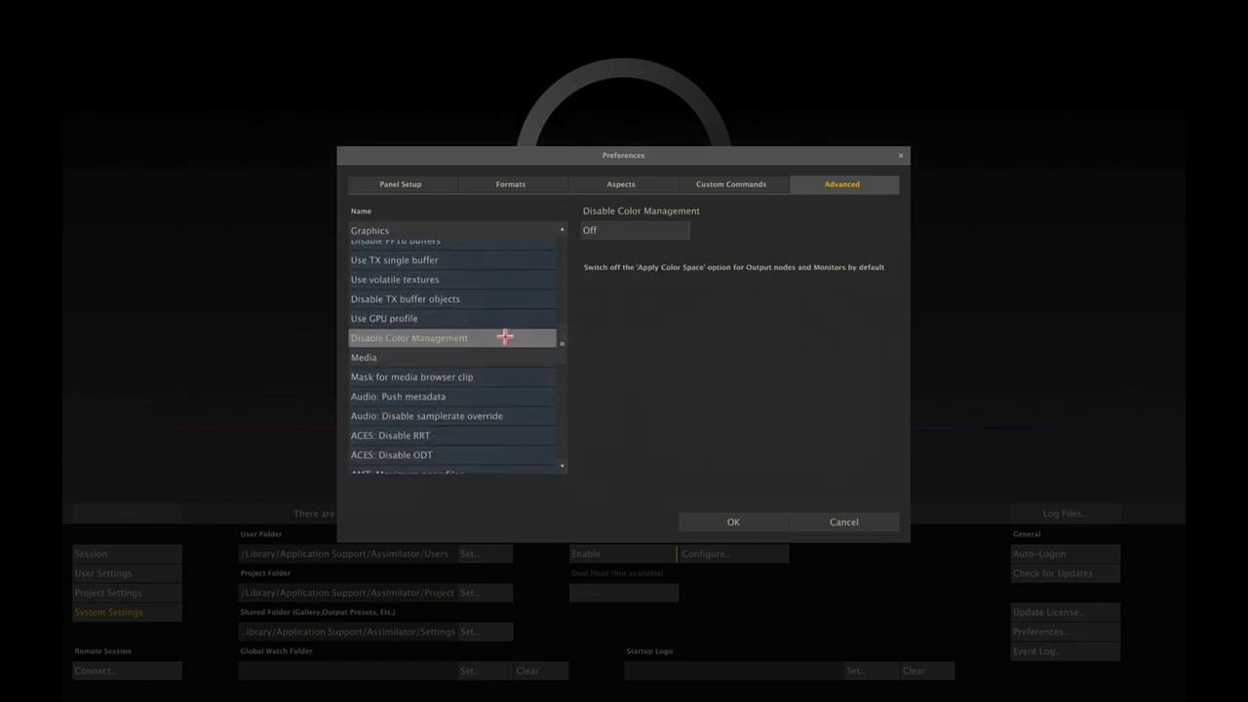
{"action": "left_click", "coordinate": [657, 231]}
{"action": "left_click", "coordinate": [727, 522]}
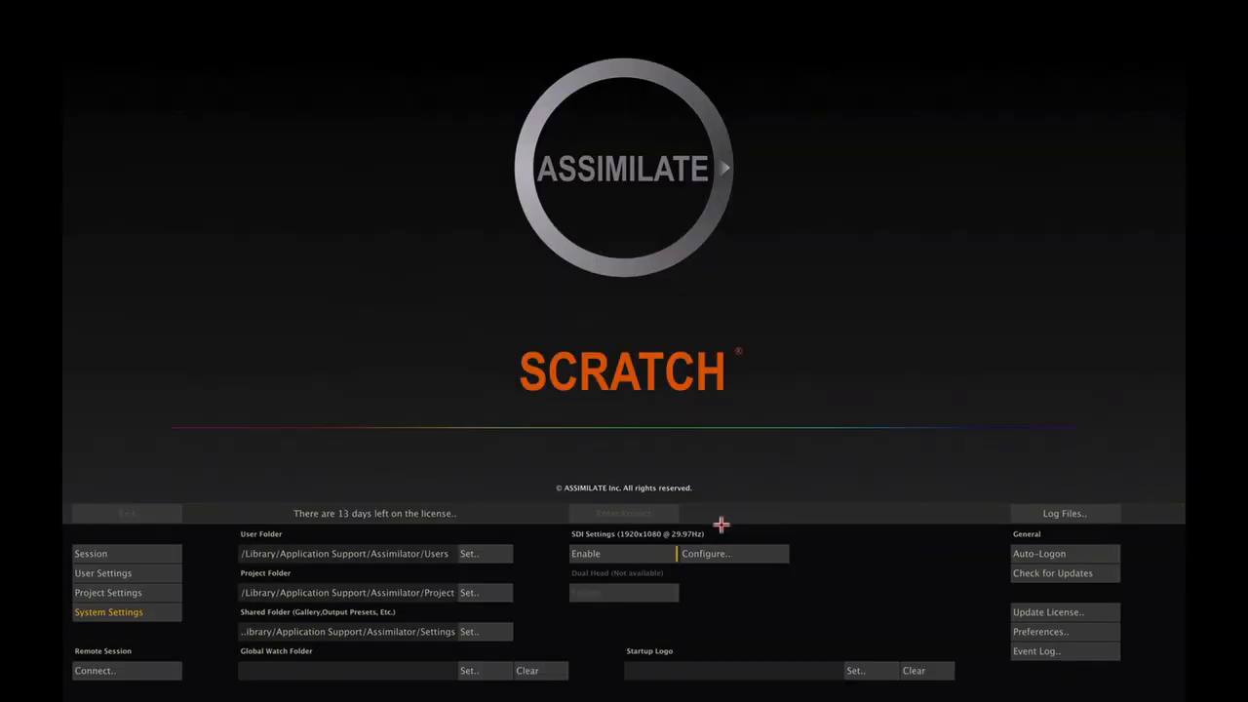
- Return to the session overview and re-enter the Fun with flags project
{"action": "left_click", "coordinate": [142, 553]}
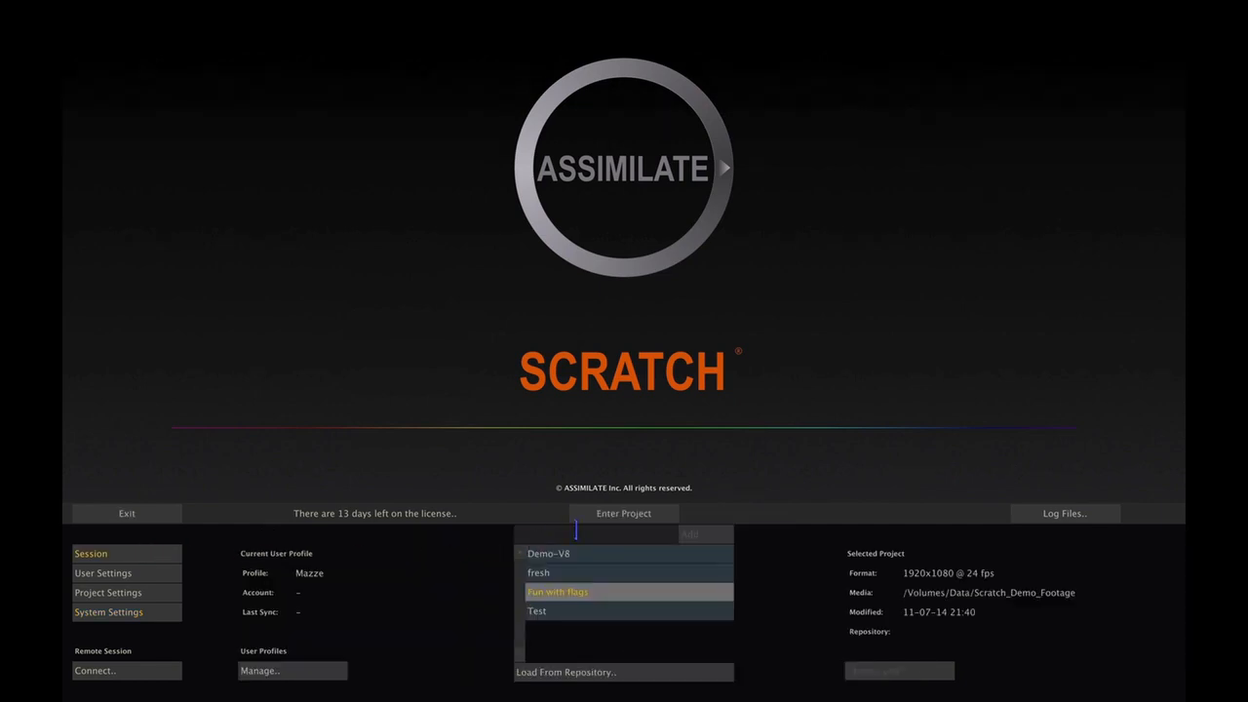
{"action": "left_click", "coordinate": [636, 514]}
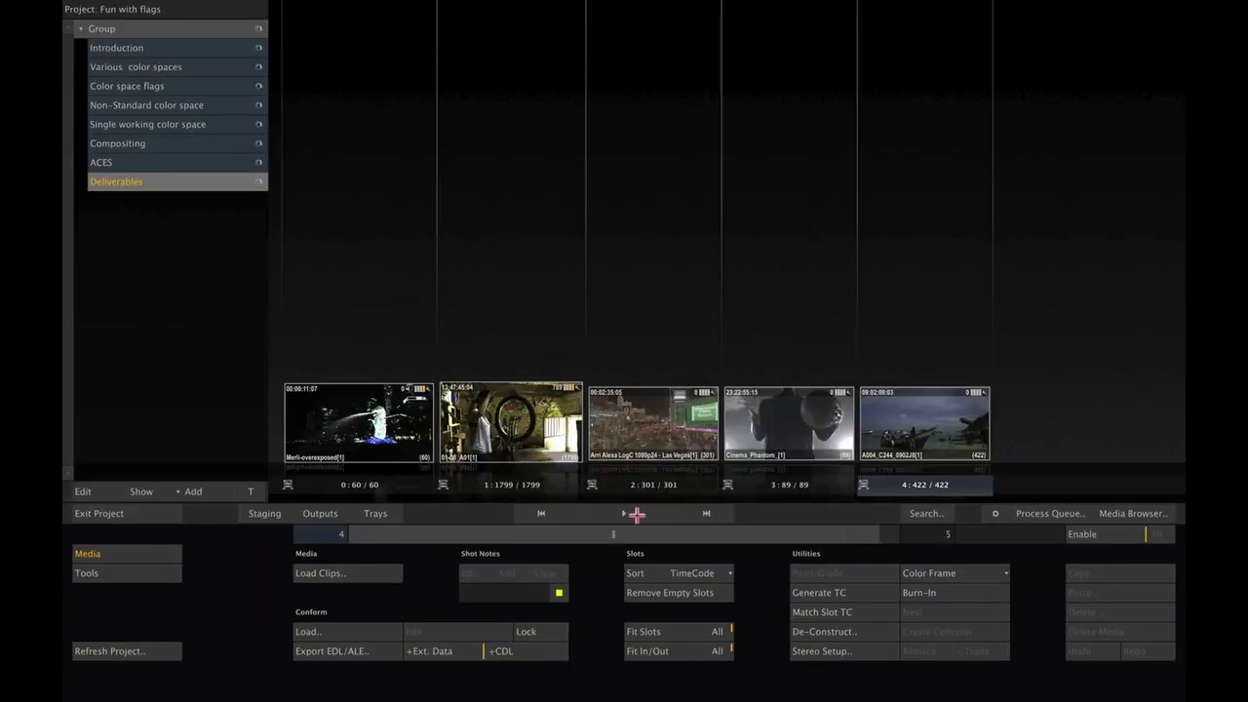